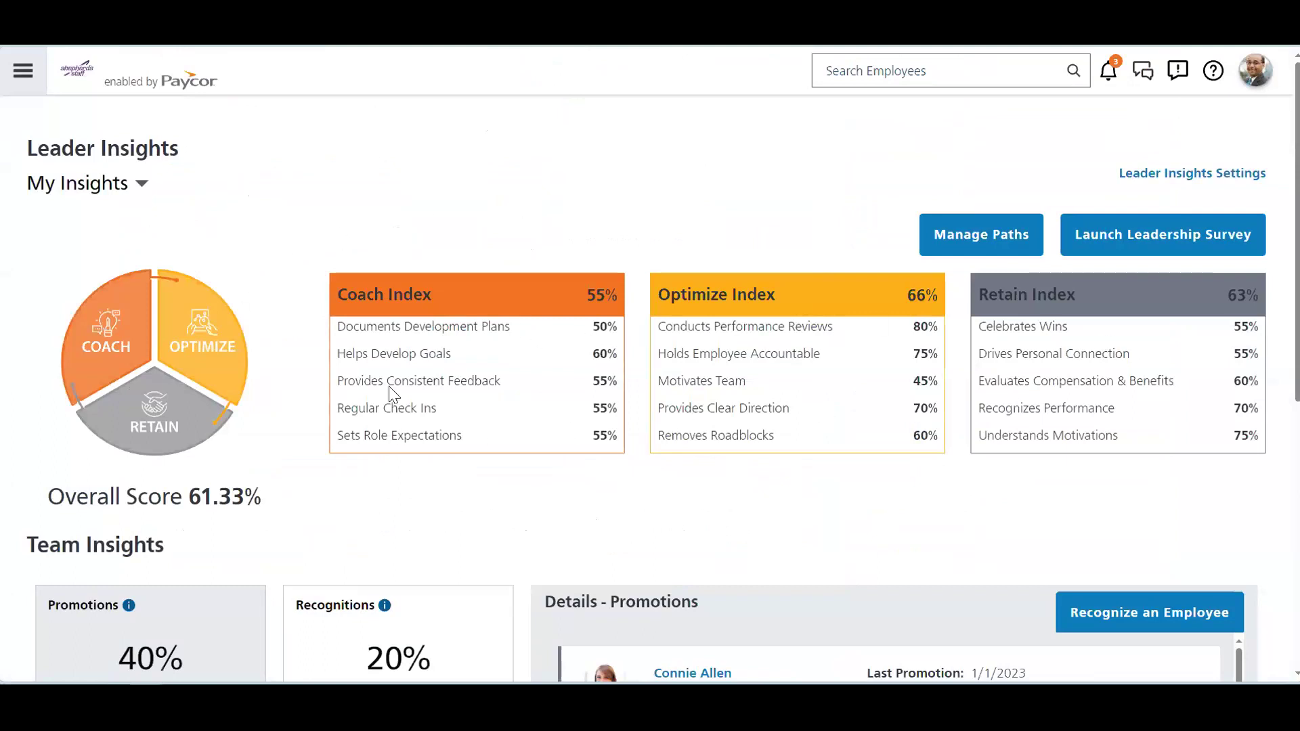
Step: Browse down through the Team Insights cards and scroll back up to the home page top
left_click(1159, 256)
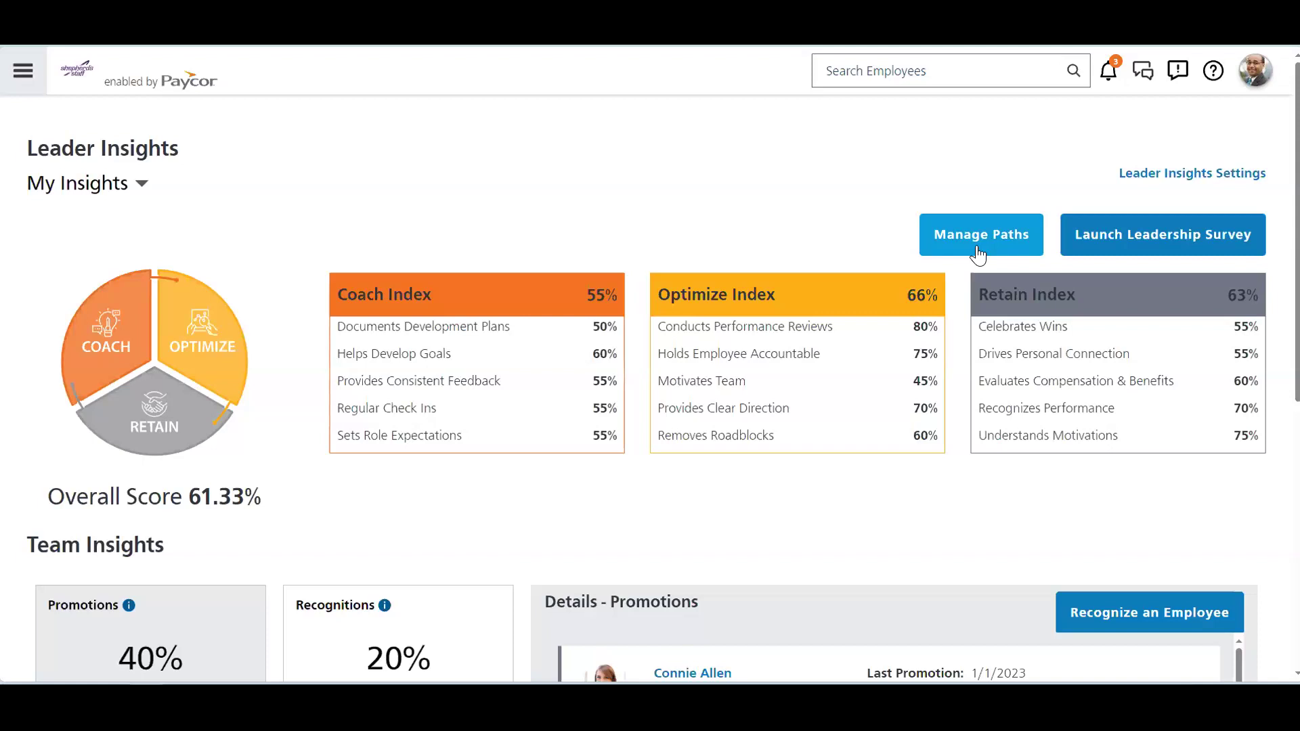
scroll(499, 485, "down", 4)
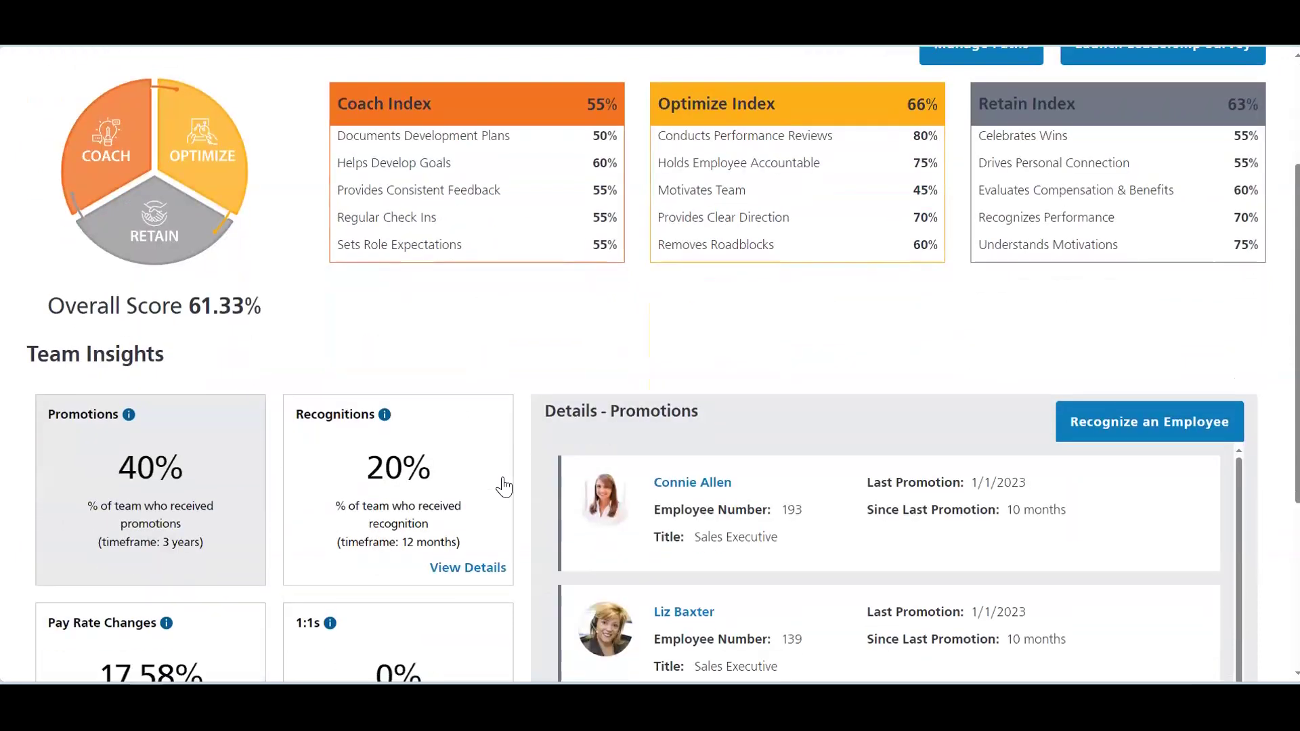
scroll(524, 495, "down", 3)
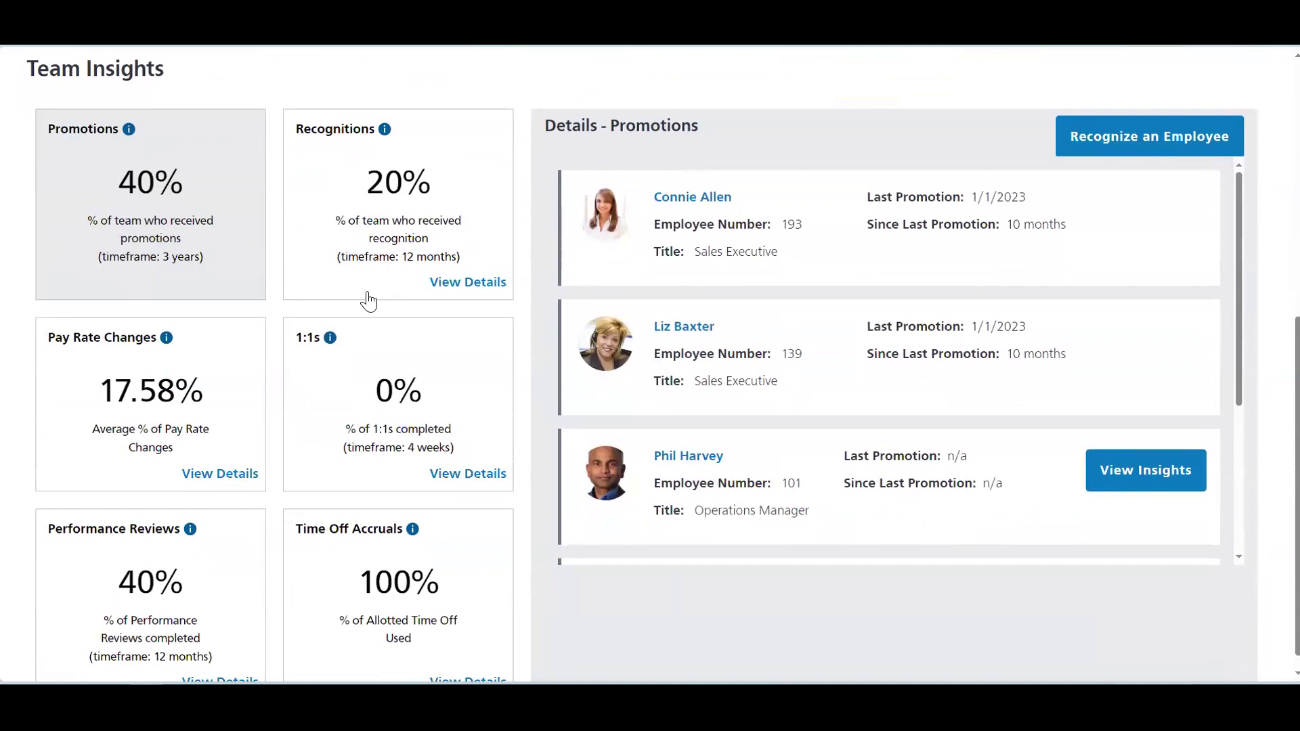
scroll(508, 365, "down", 1)
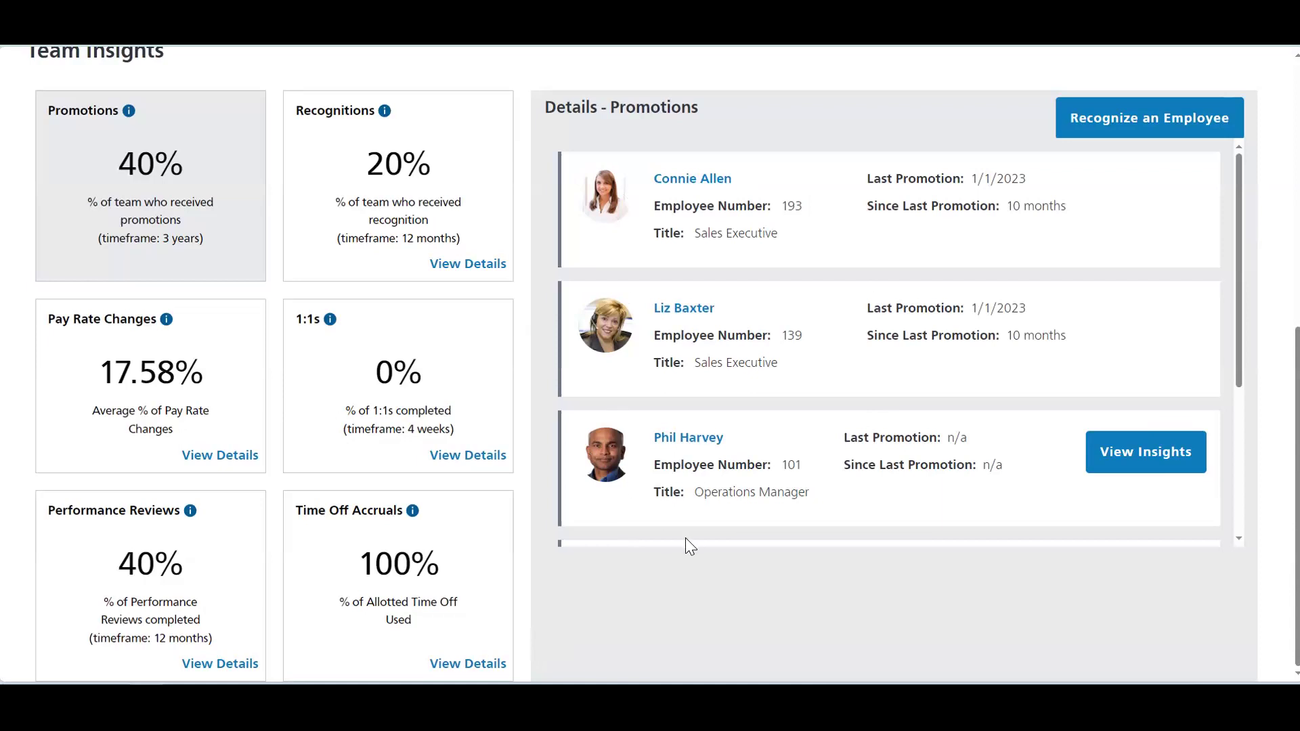
scroll(614, 549, "up", 7)
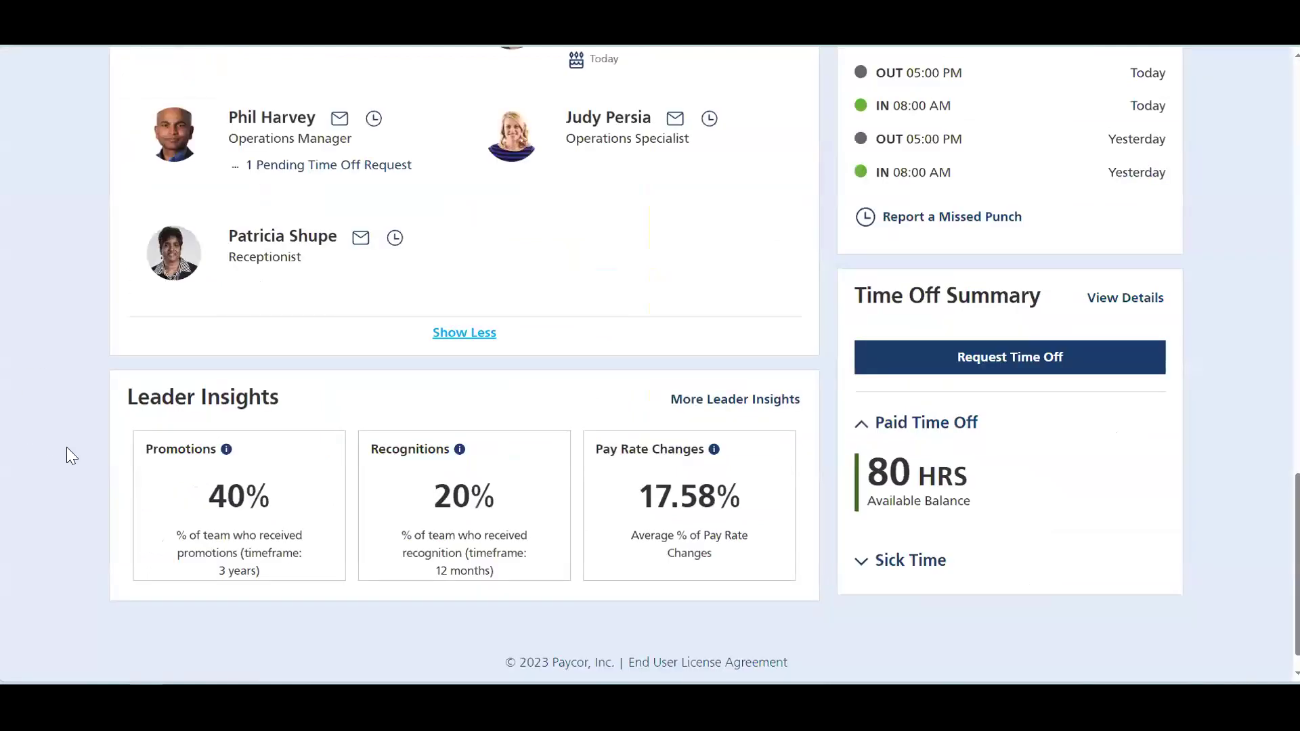
scroll(67, 454, "up", 20)
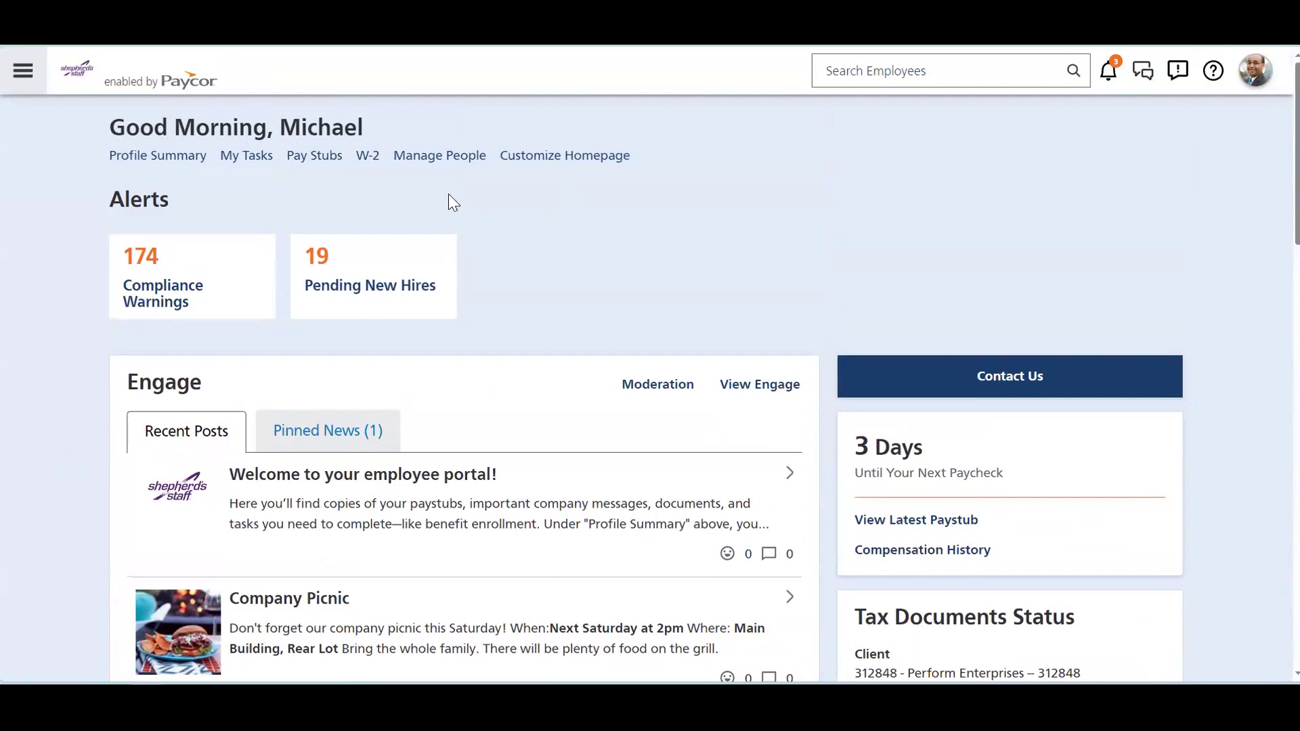
Step: From Manage People, start a Single New Hire setup
left_click(437, 170)
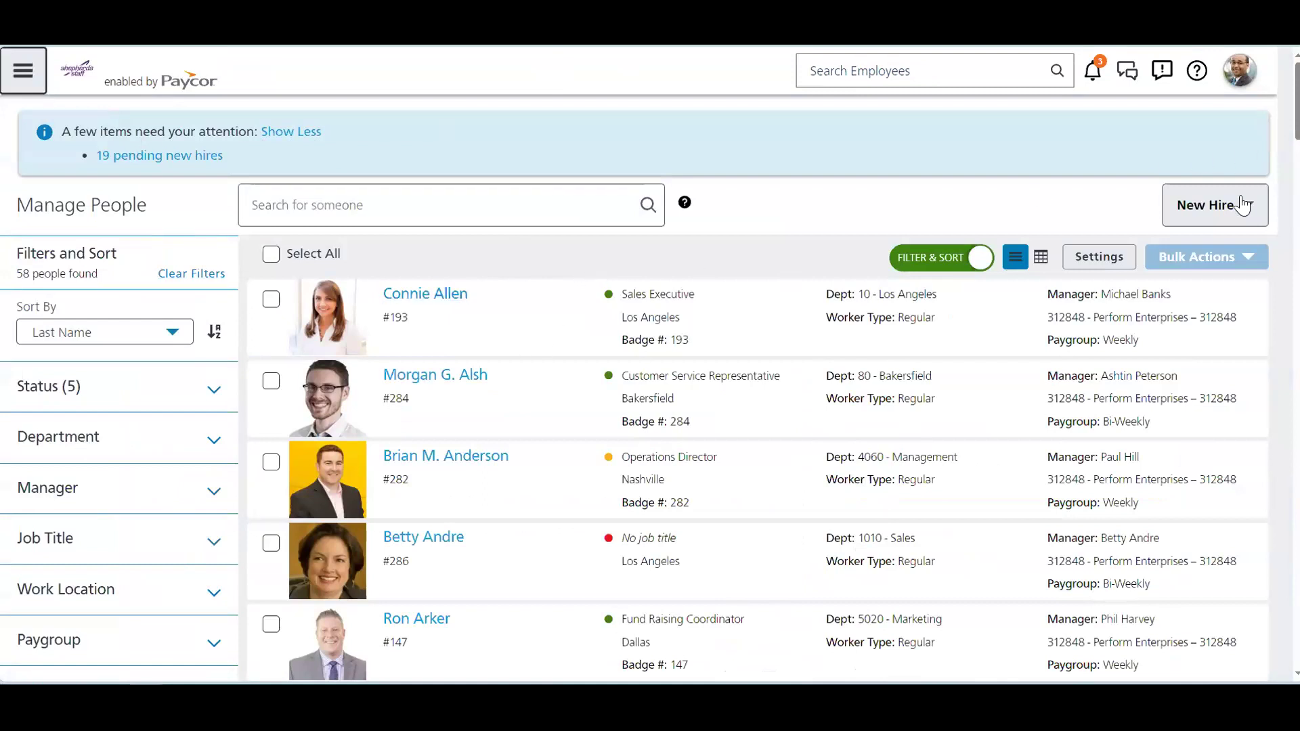
left_click(1230, 216)
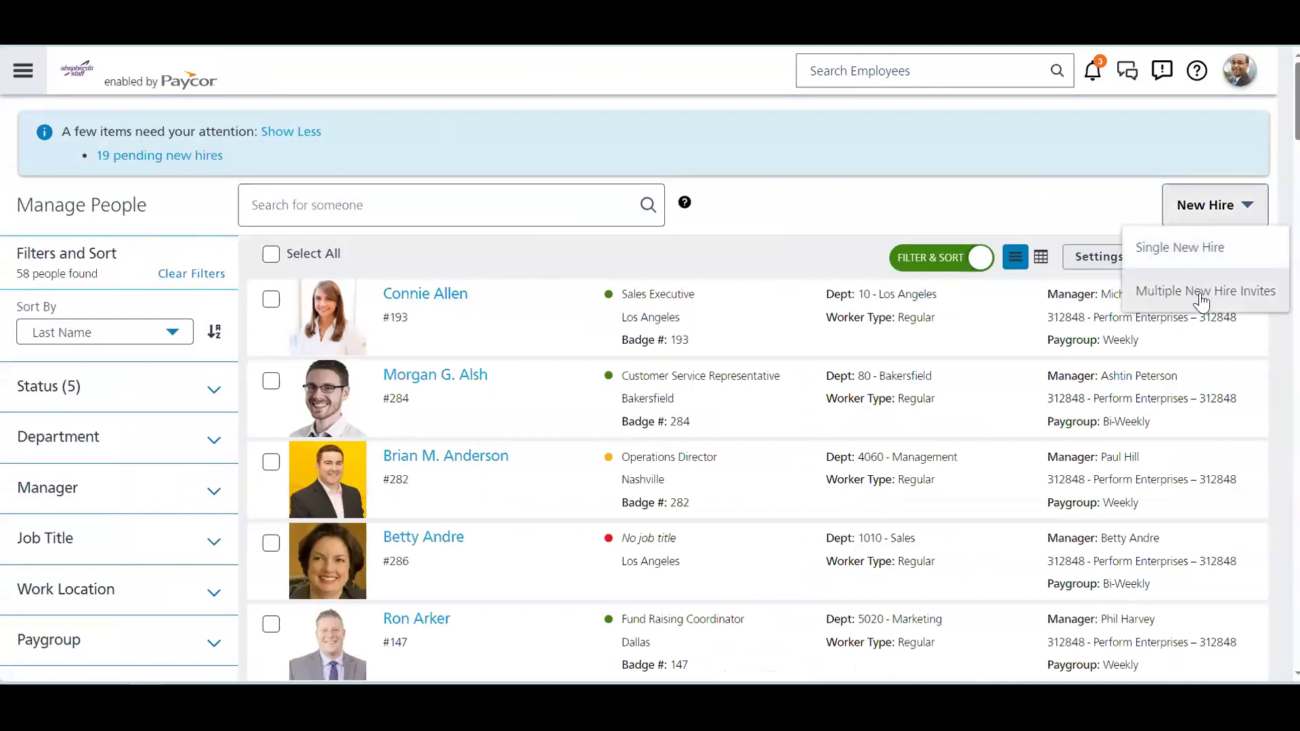
left_click(1192, 249)
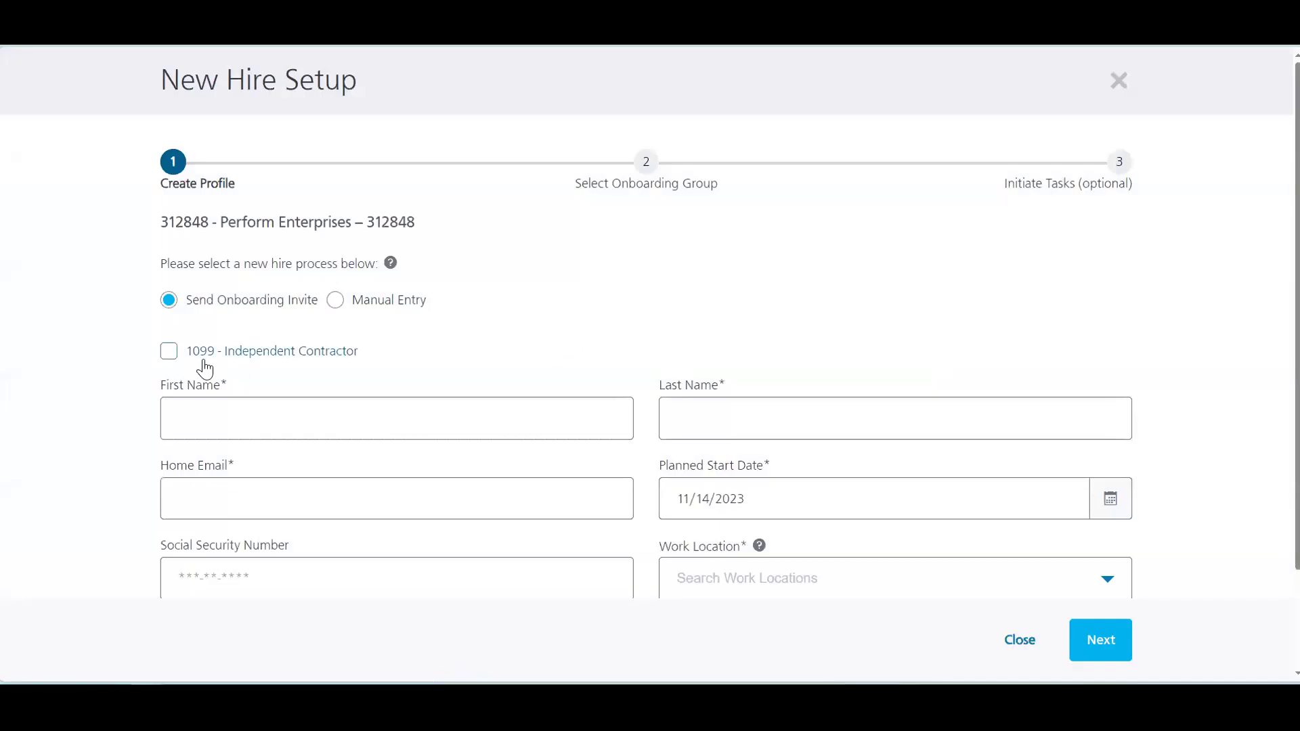
Step: Enter the new hire's first name, last name and home email, with work location Bakersfield
left_click(197, 412)
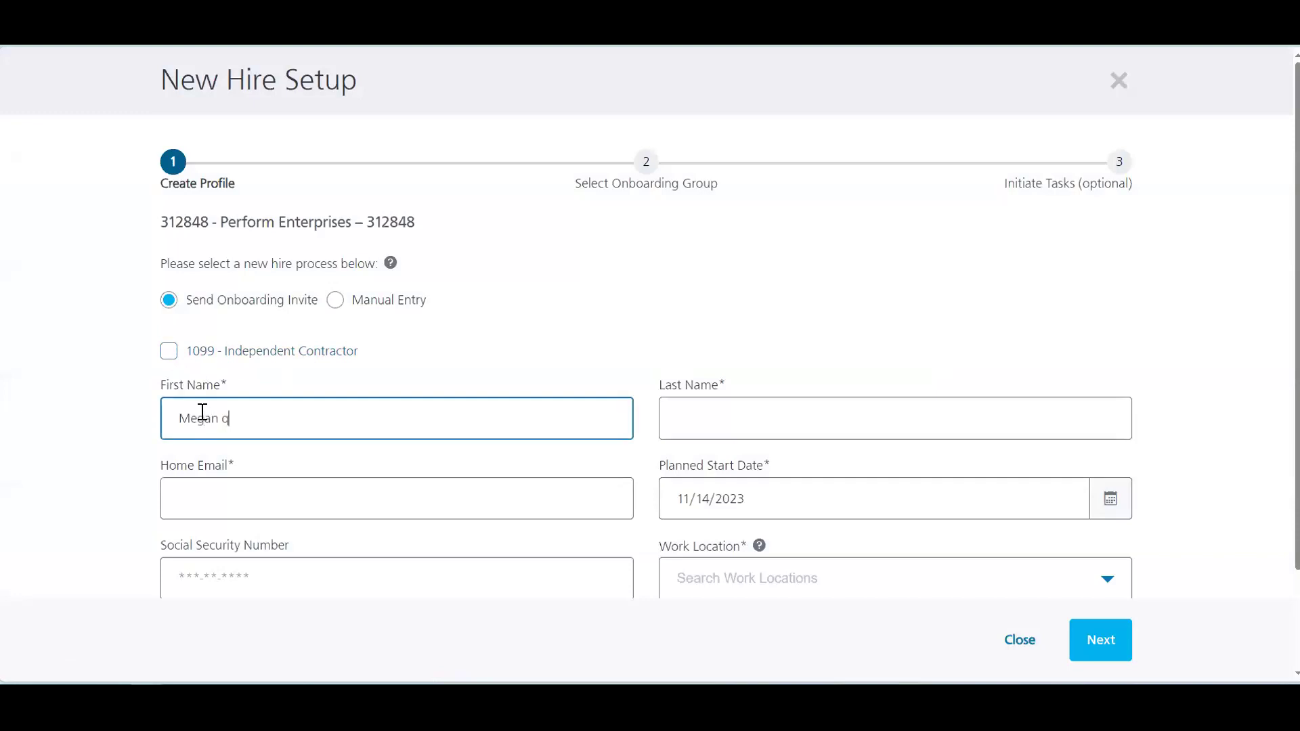
key("Tab")
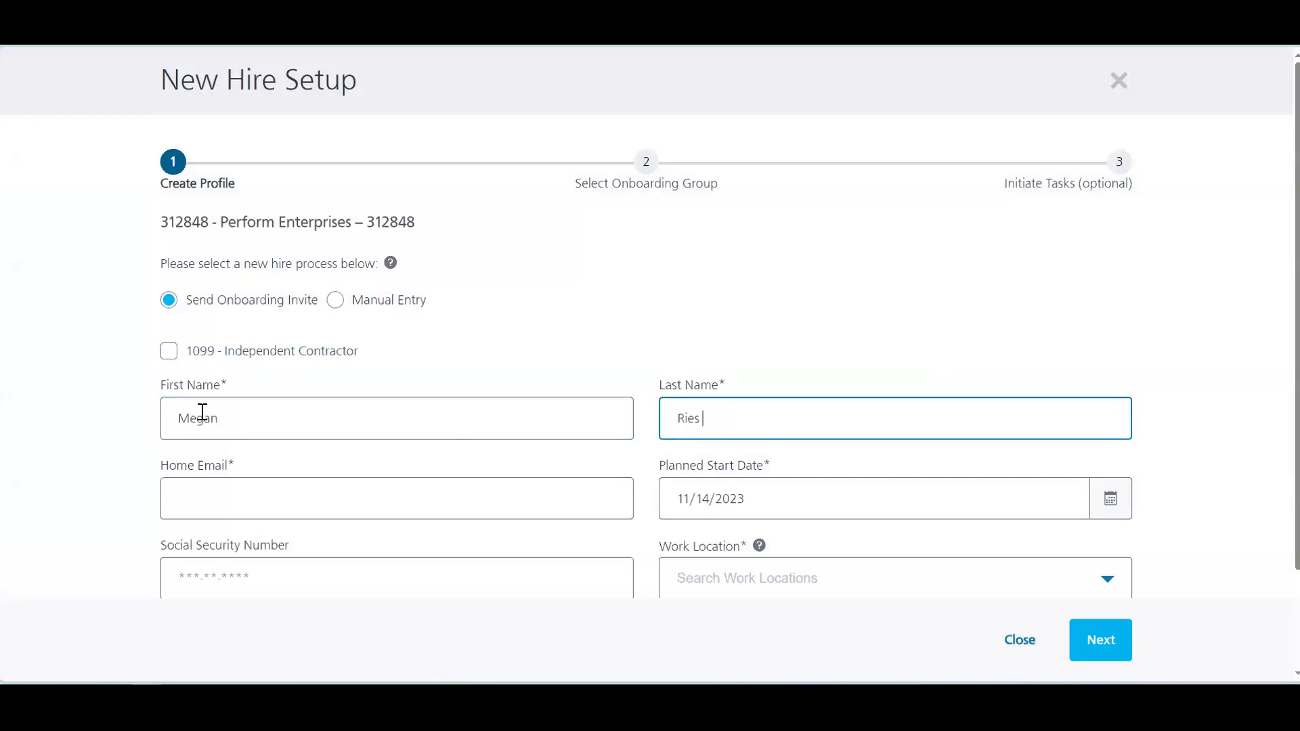
key("Tab")
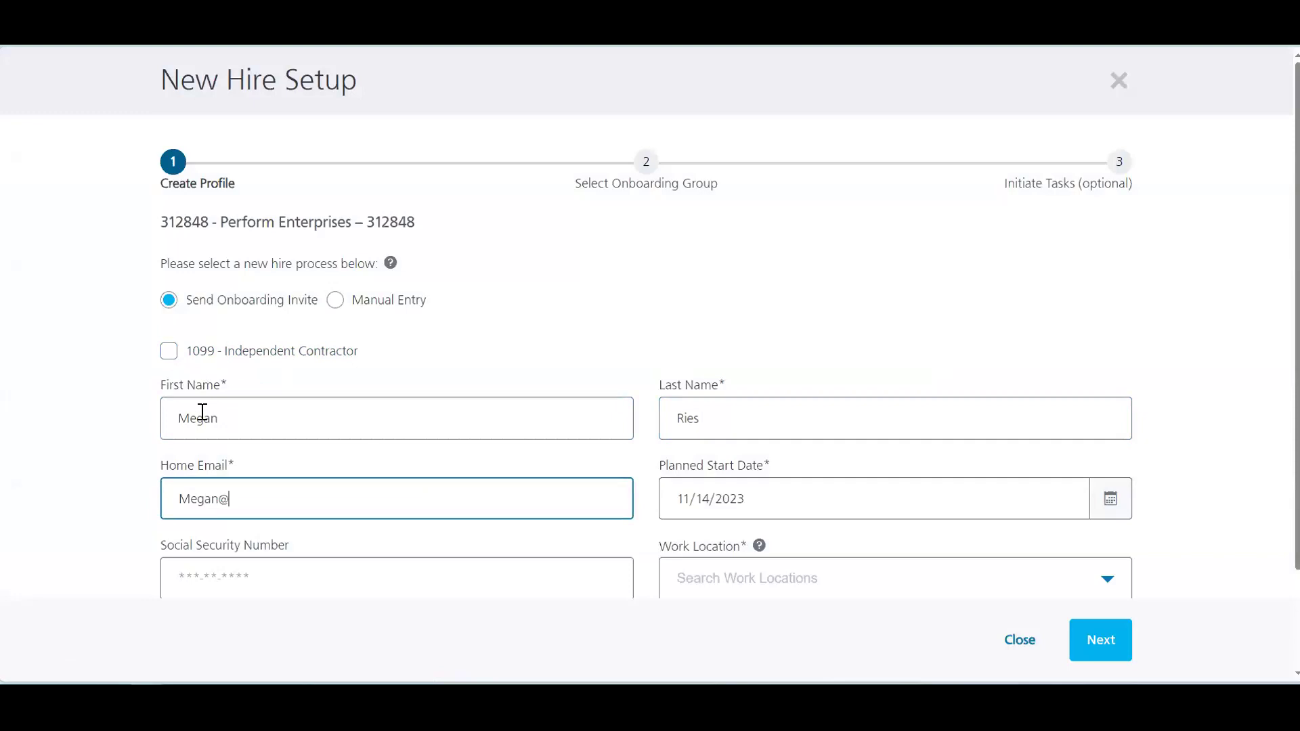
scroll(102, 406, "down", 2)
left_click(704, 459)
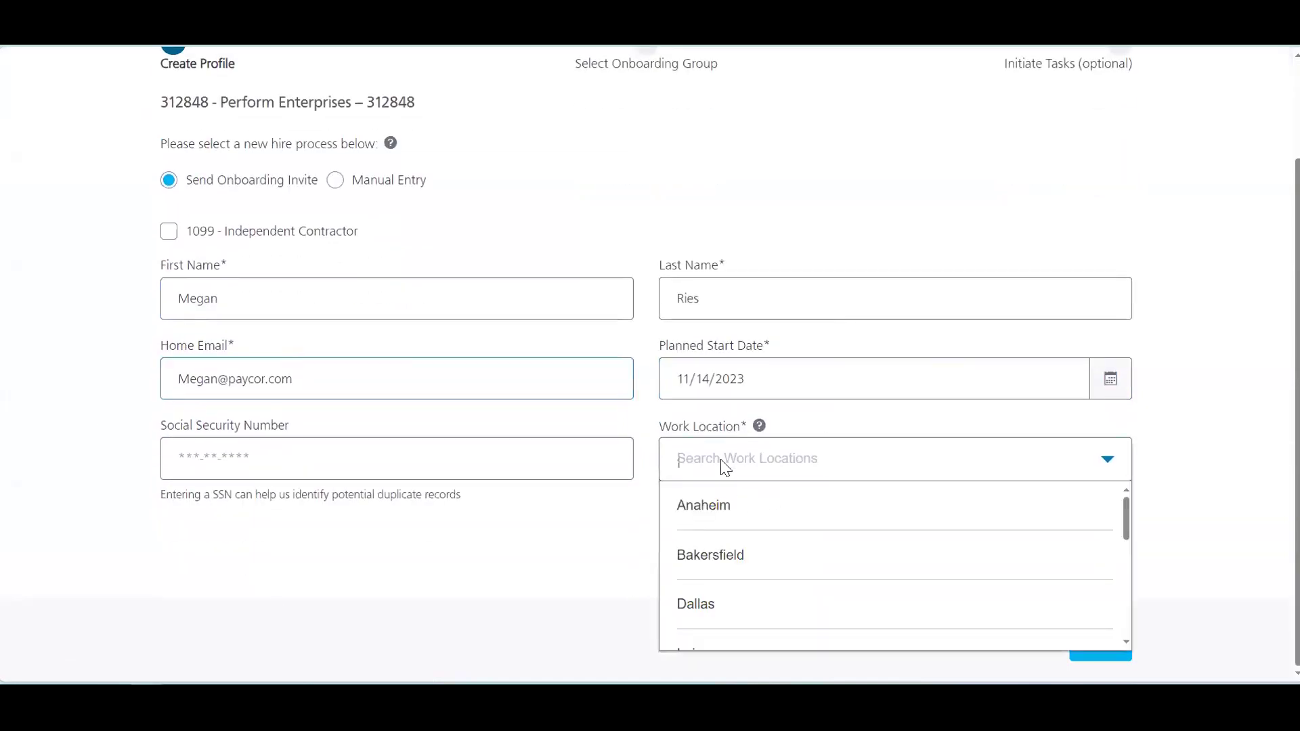
left_click(710, 562)
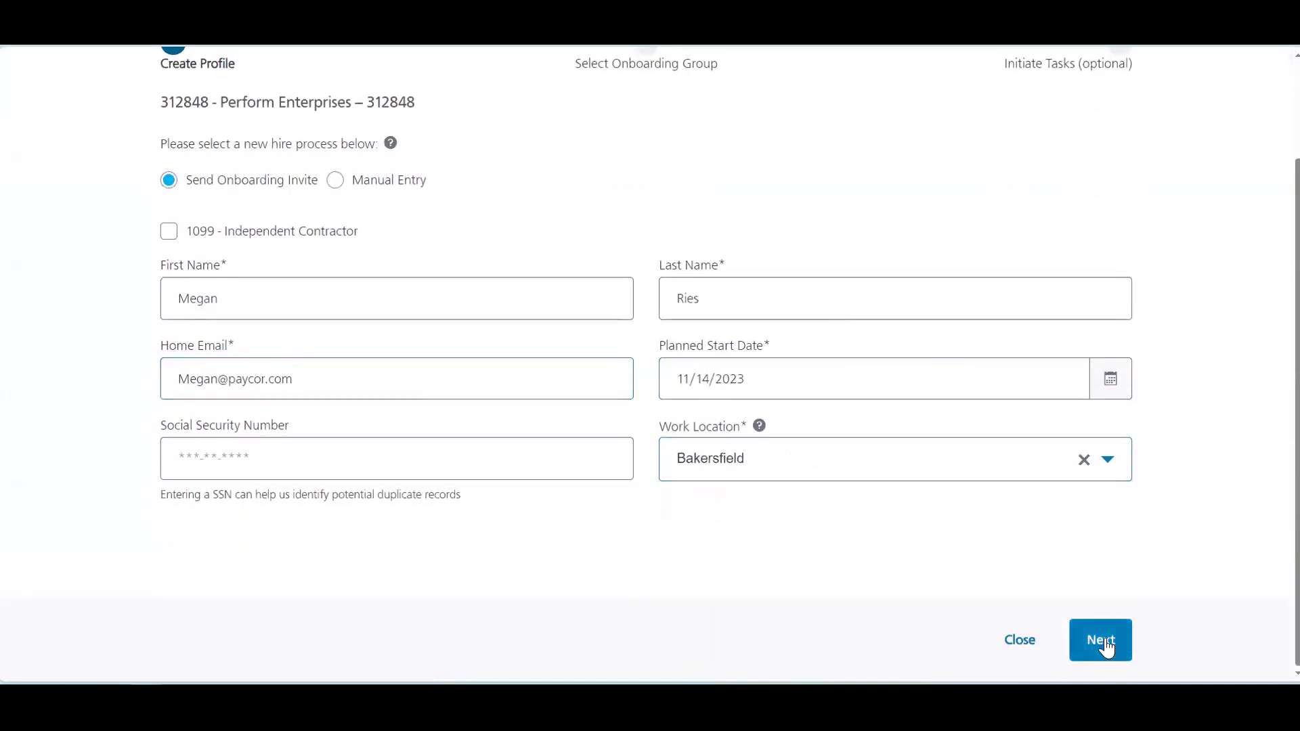
left_click(1097, 641)
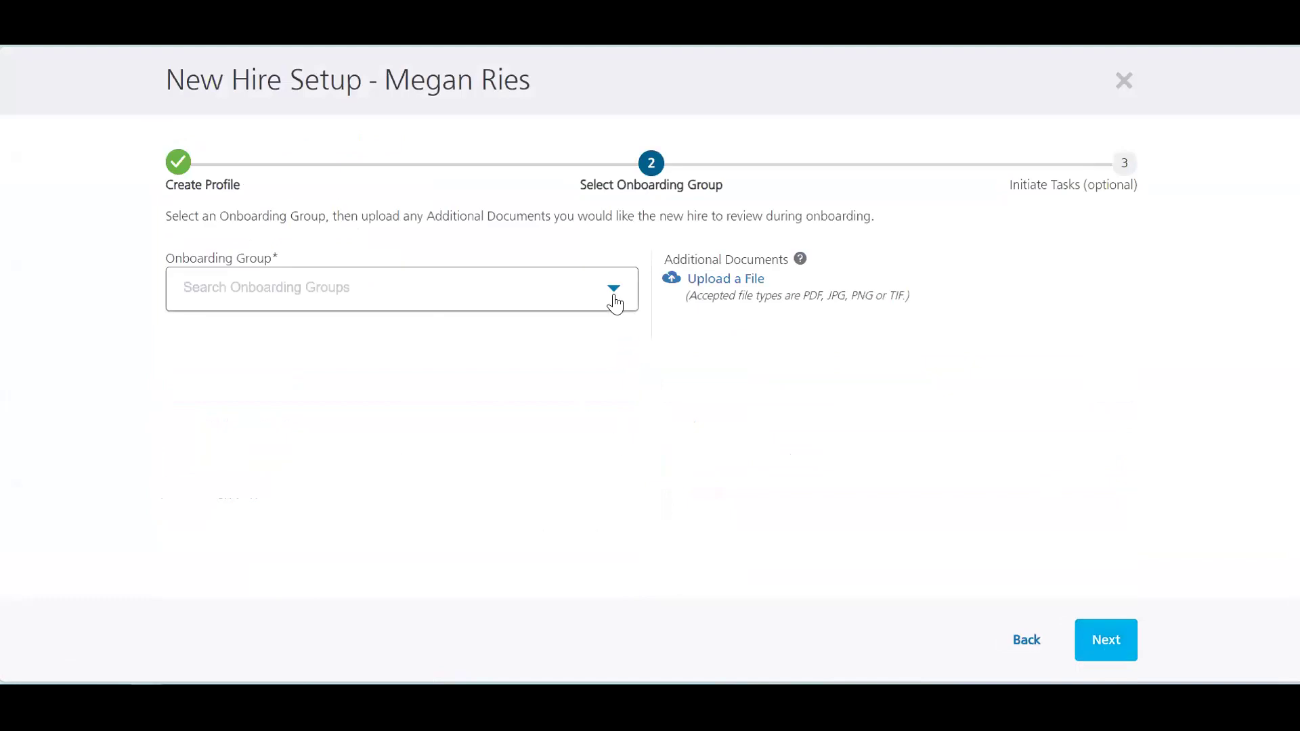
Step: Assign the new hire to the Hourly onboarding group and advance to Initiate Tasks
left_click(305, 287)
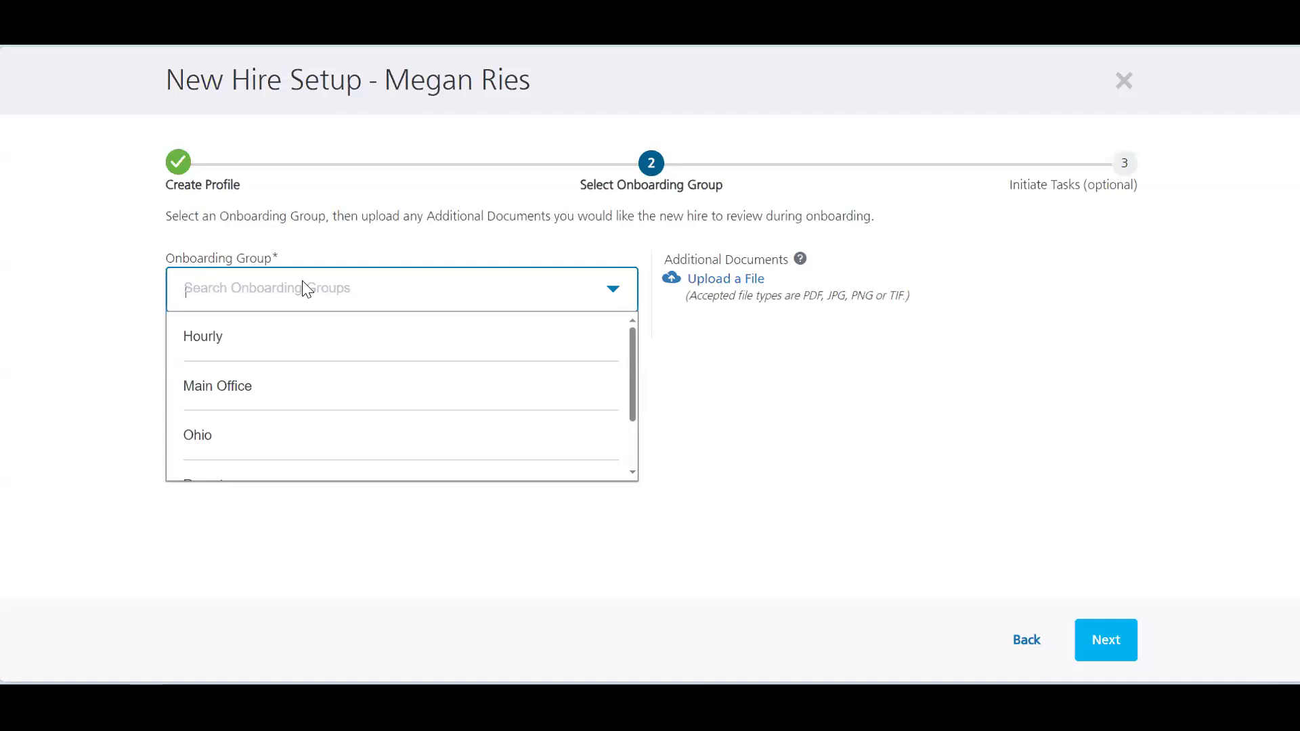
left_click(290, 332)
left_click_drag(1010, 323, 700, 278)
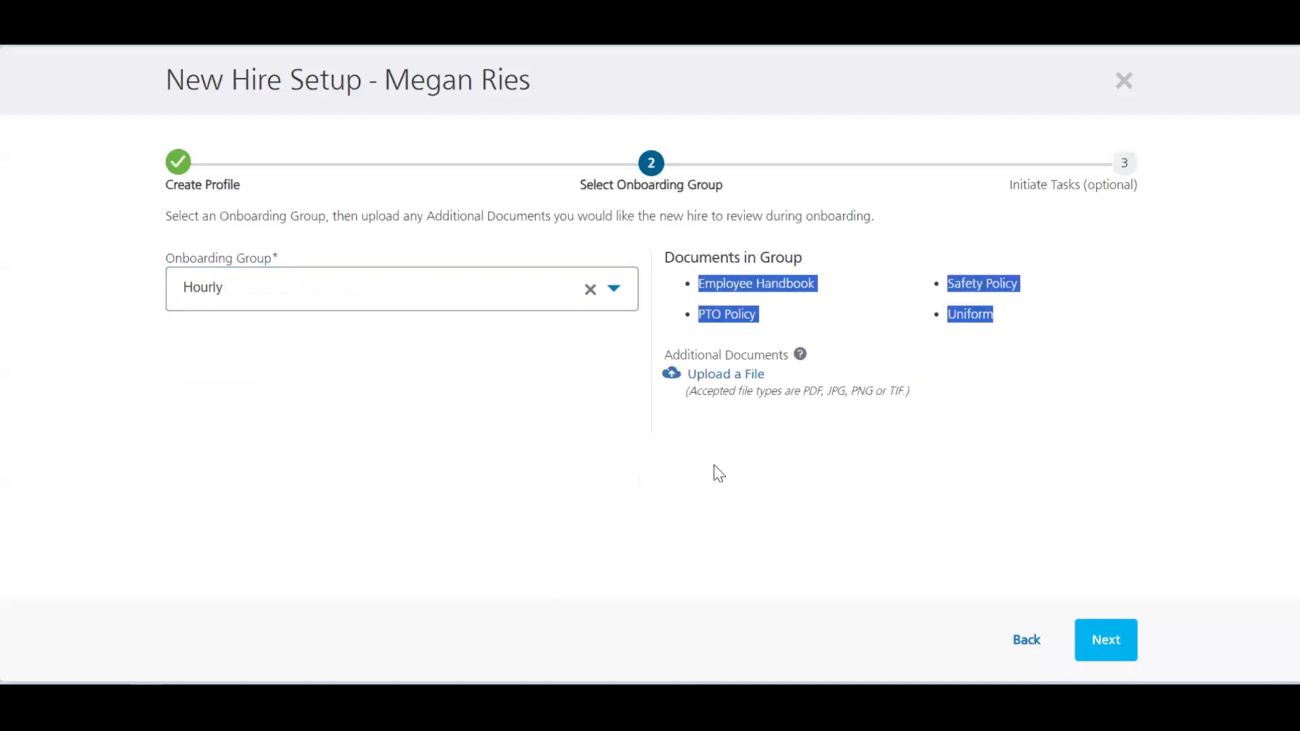
left_click(731, 415)
left_click(1116, 647)
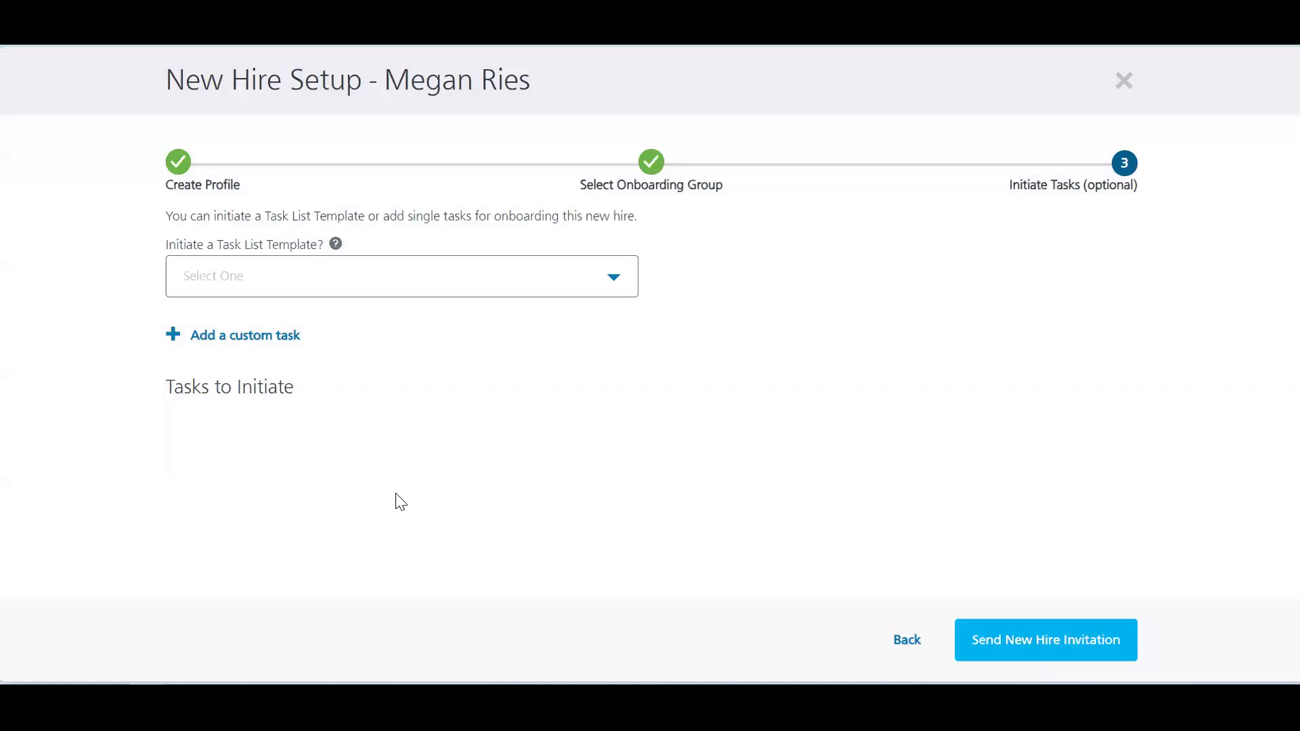
Step: Apply the New Hire Task List template, add a custom task, and send the invitation
left_click(389, 292)
left_click(357, 374)
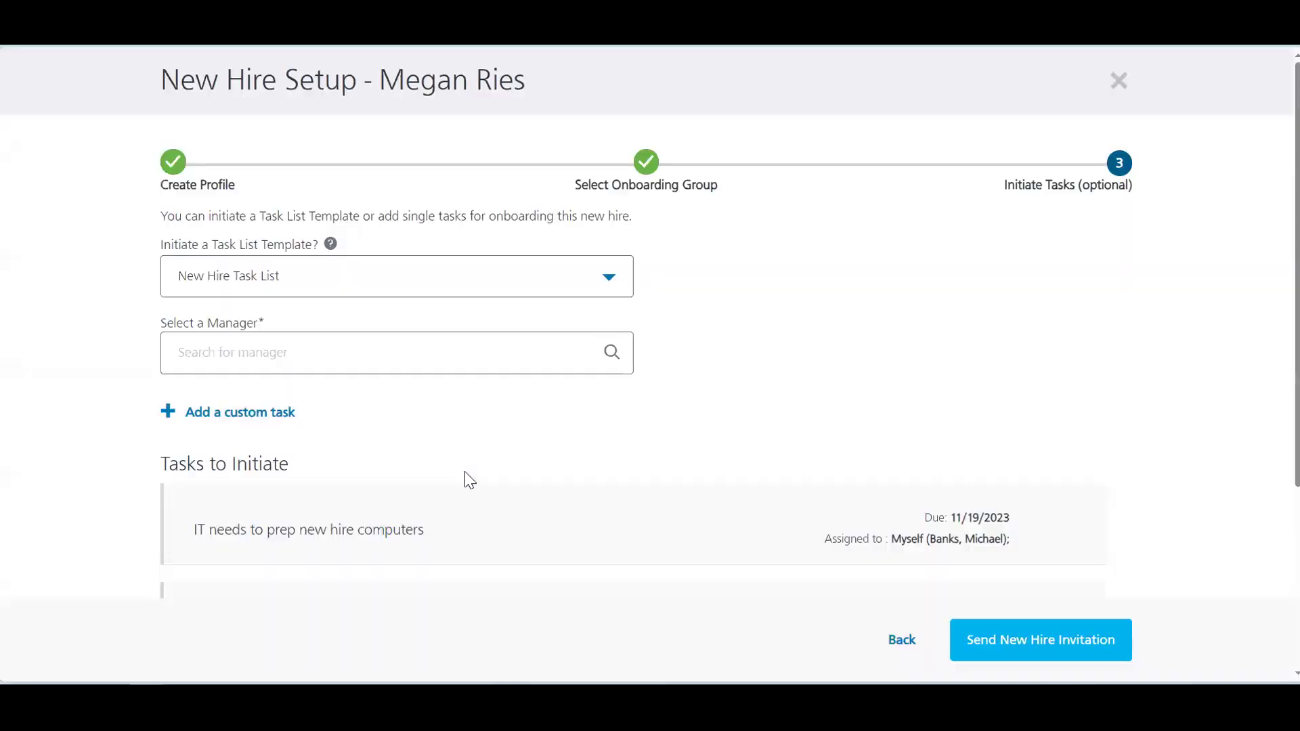
scroll(550, 418, "down", 2)
scroll(550, 425, "down", 2)
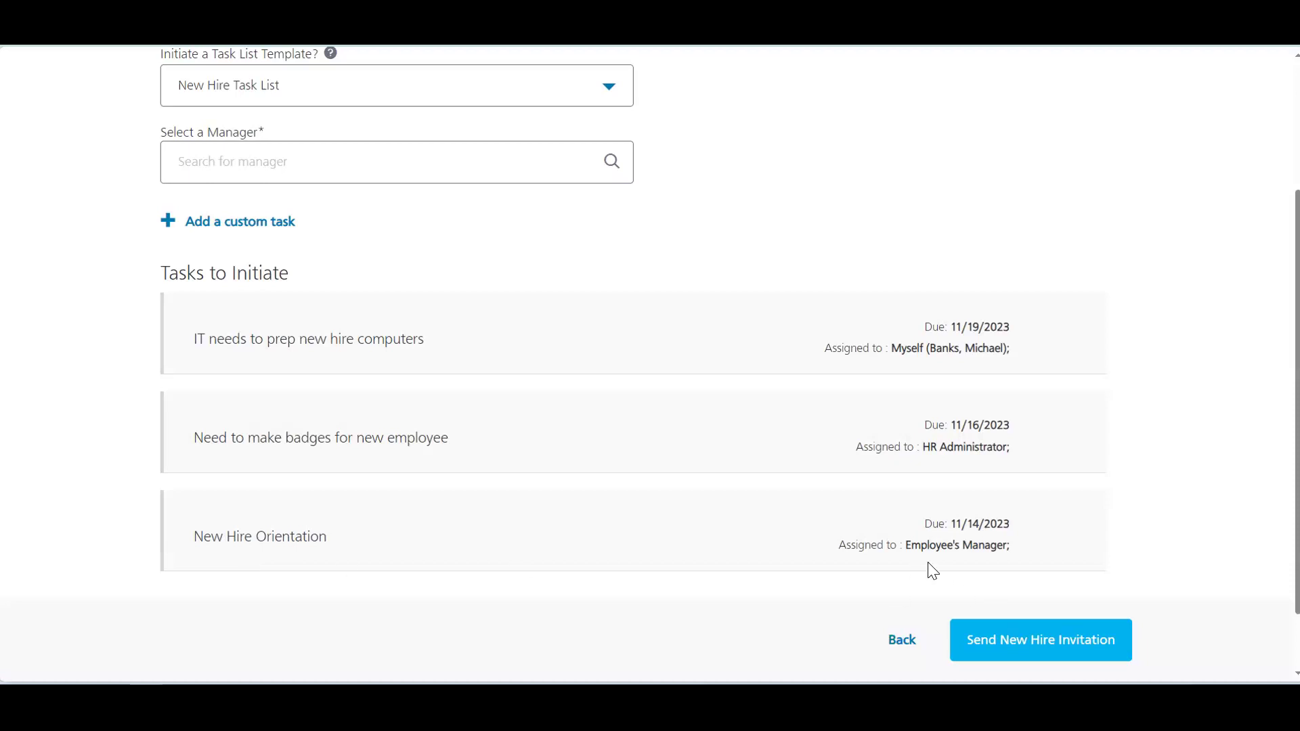
left_click(250, 222)
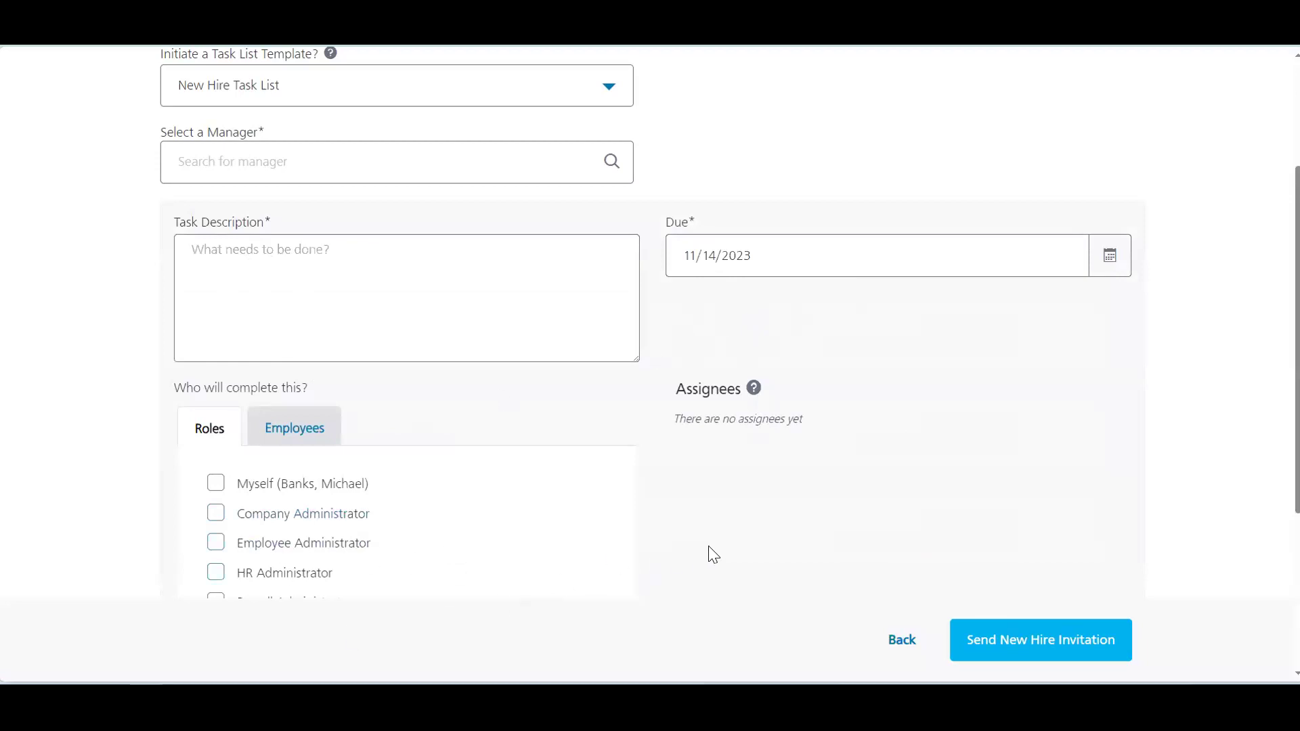
left_click(1038, 646)
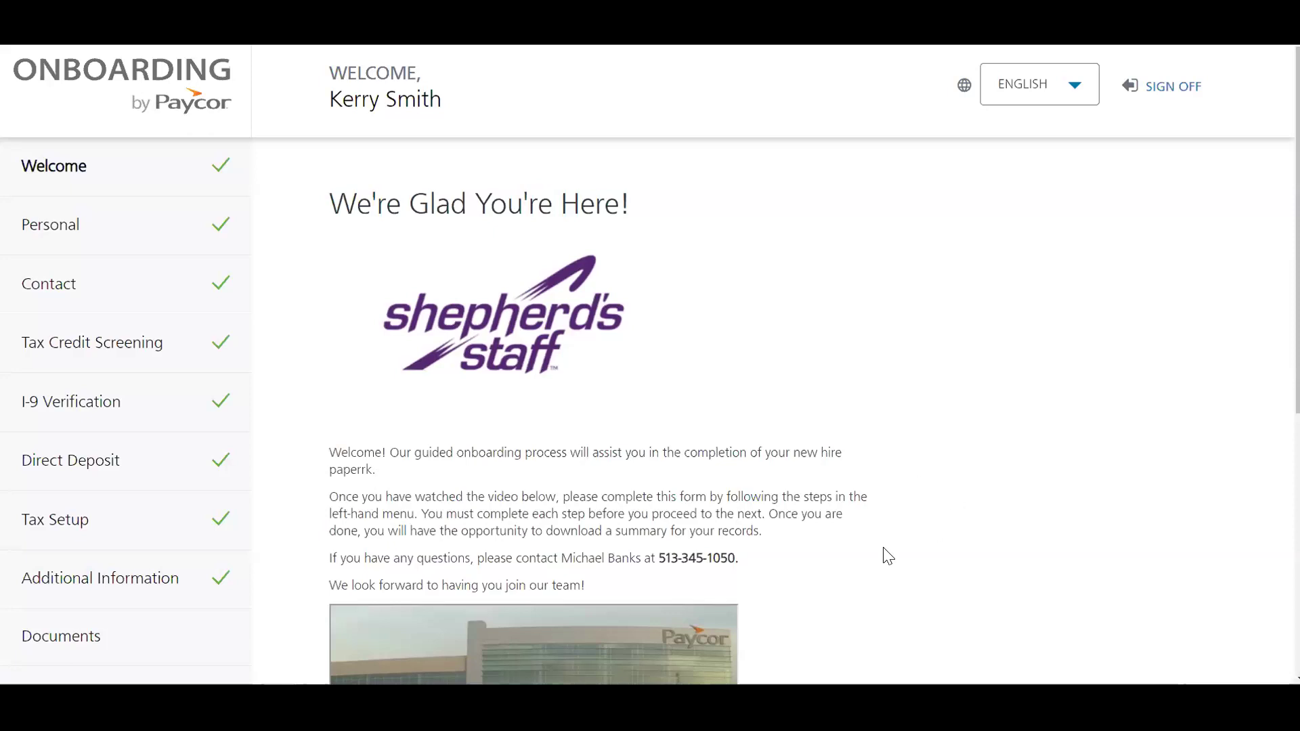
Step: Begin the onboarding forms and save the personal details to reach the Contact page
scroll(887, 554, "down", 2)
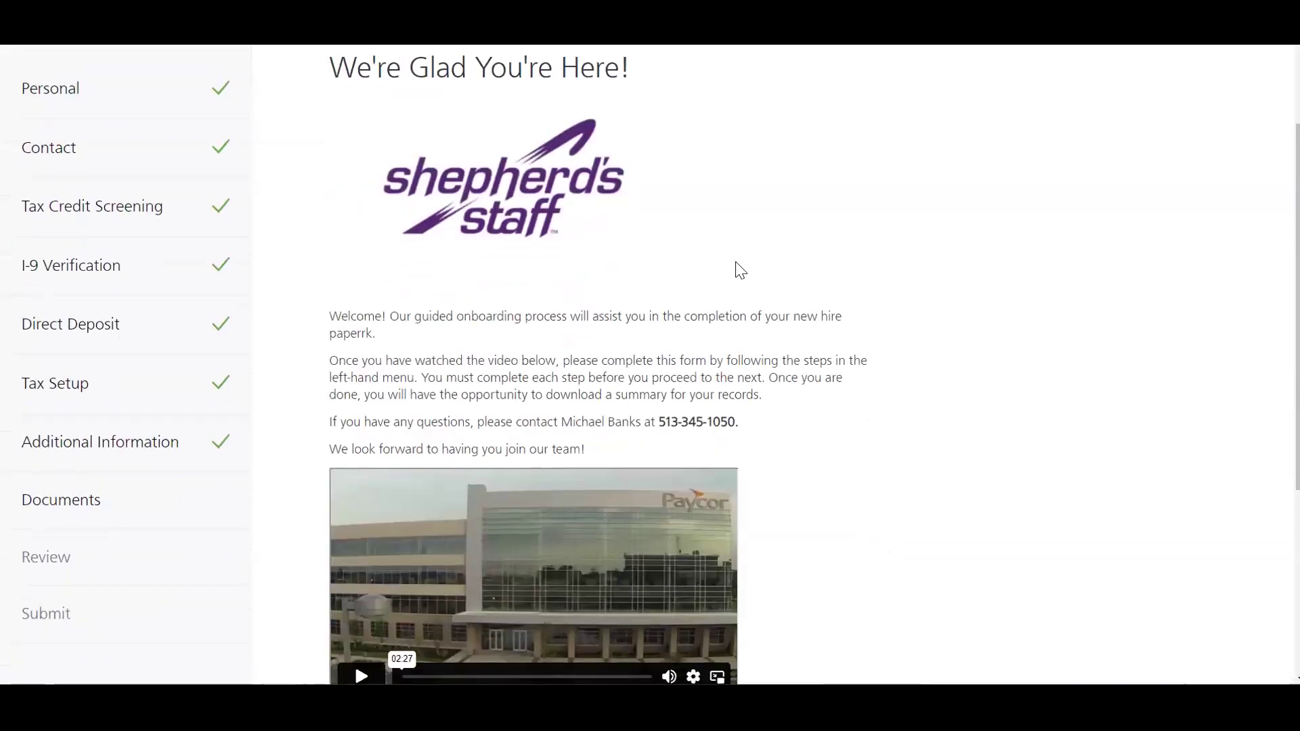
scroll(975, 400, "down", 2)
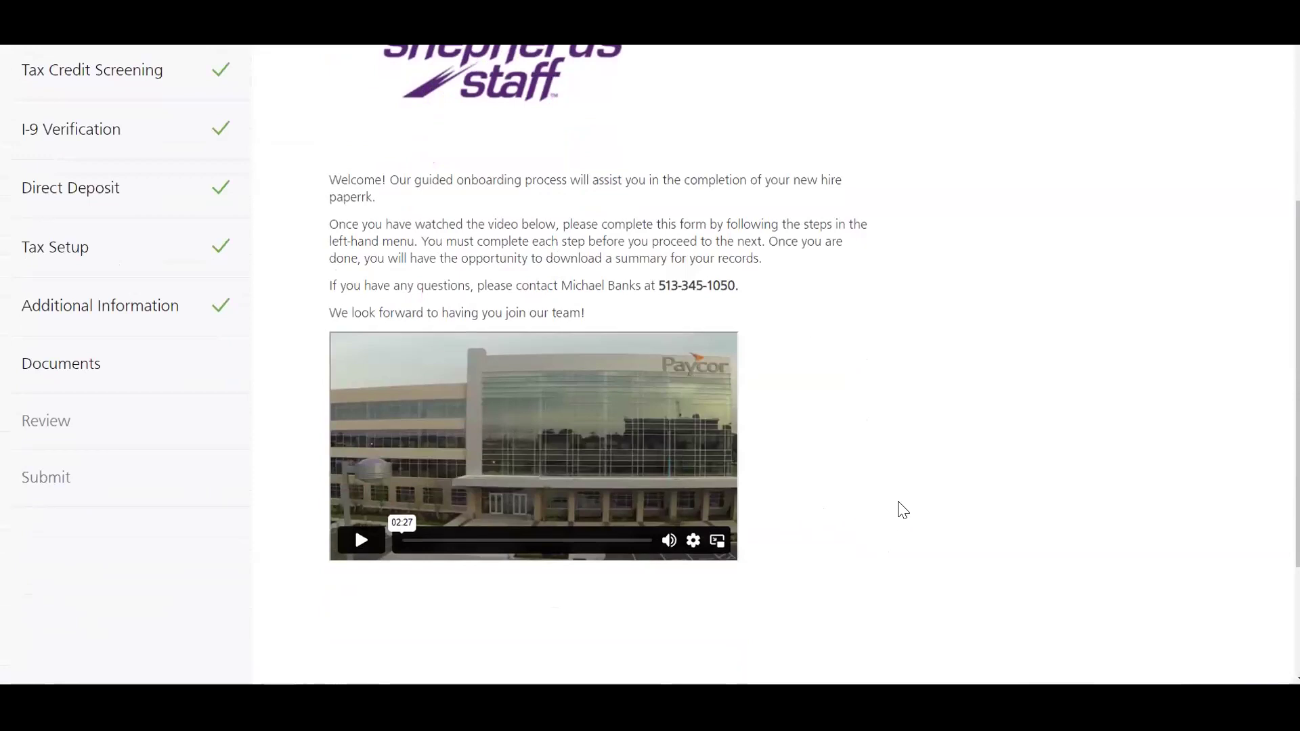
scroll(903, 510, "down", 2)
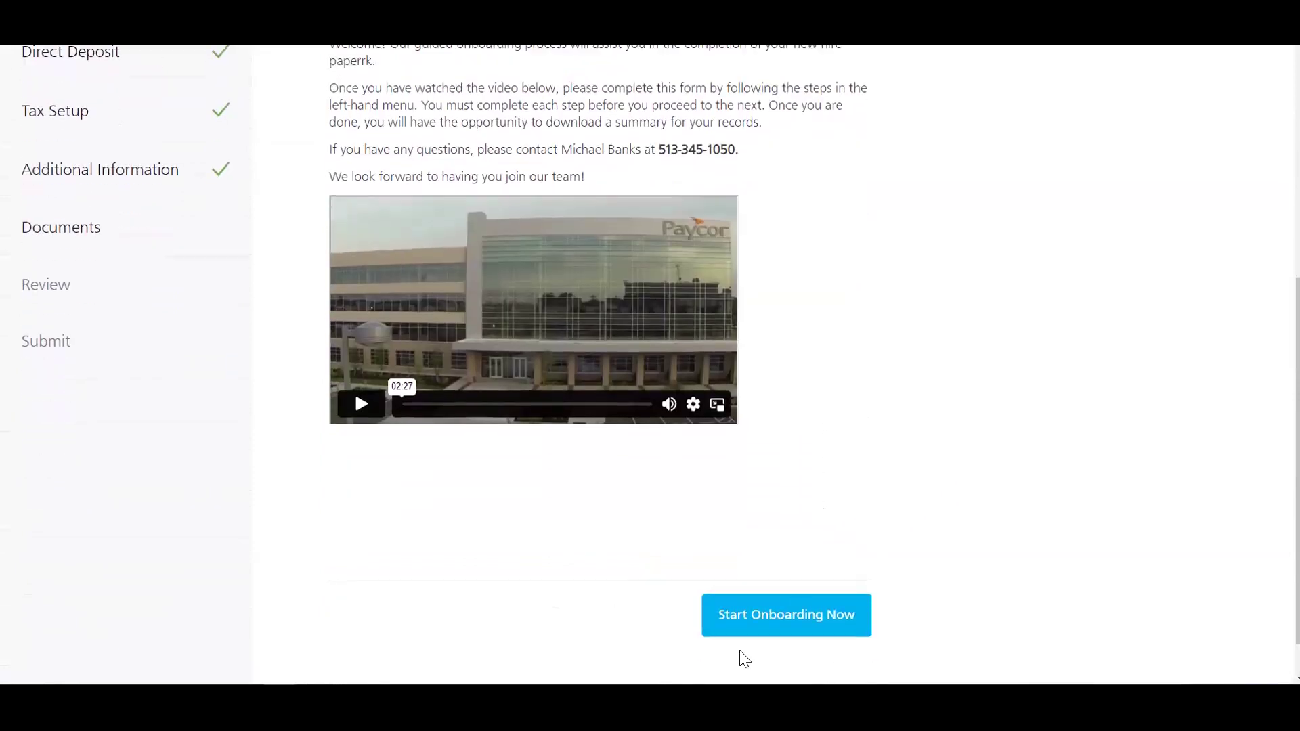
left_click(837, 637)
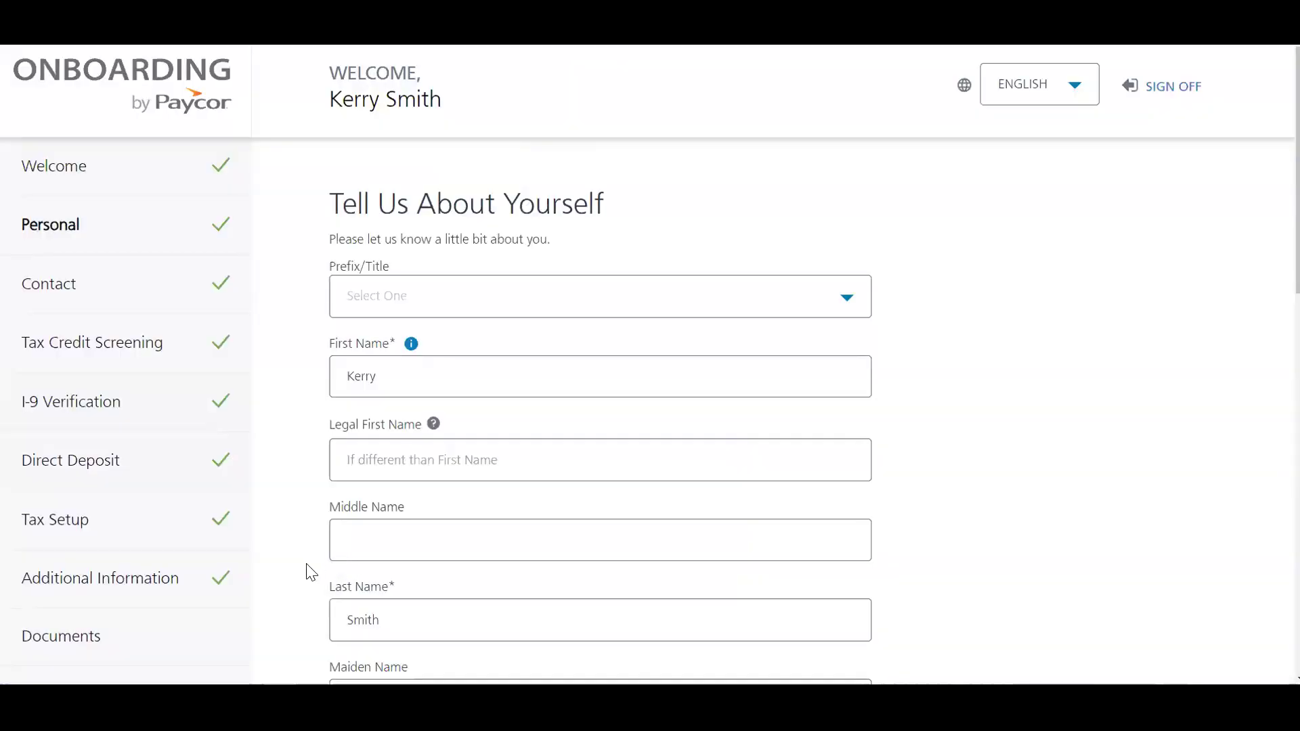
left_click(1028, 104)
scroll(300, 462, "down", 10)
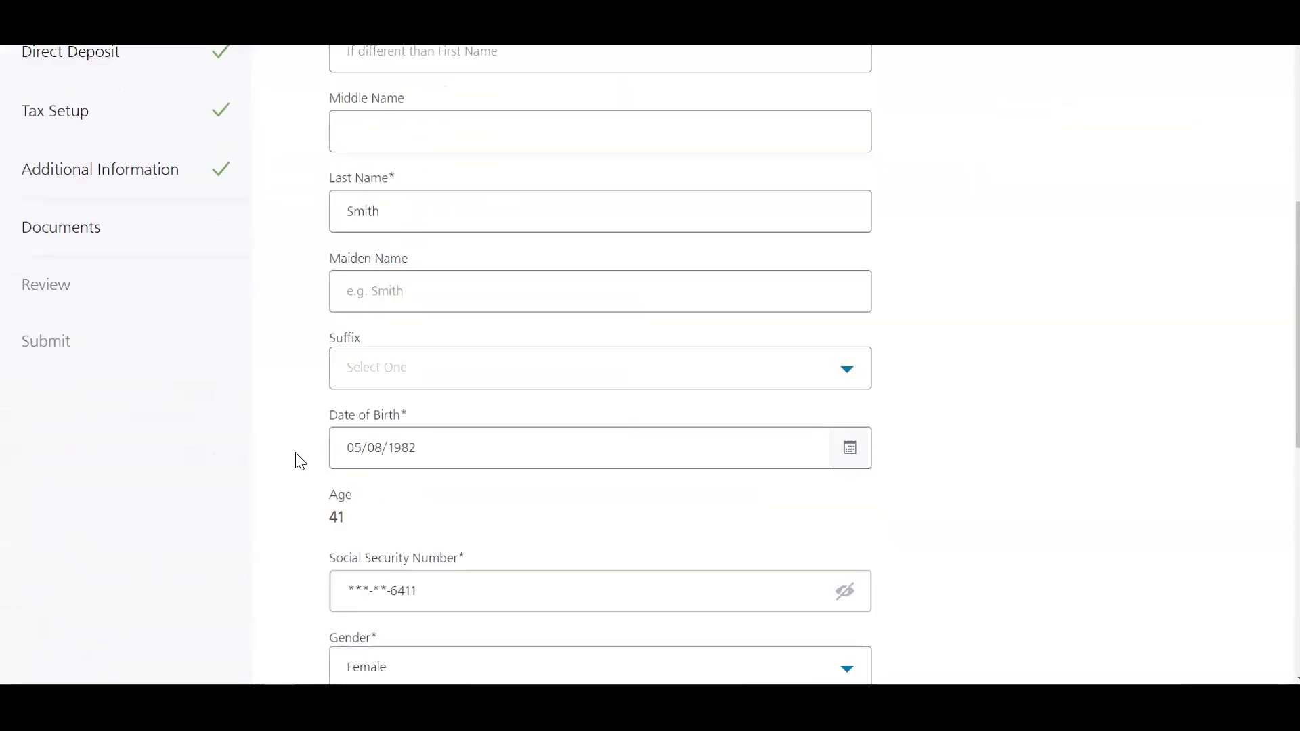
scroll(300, 462, "down", 1)
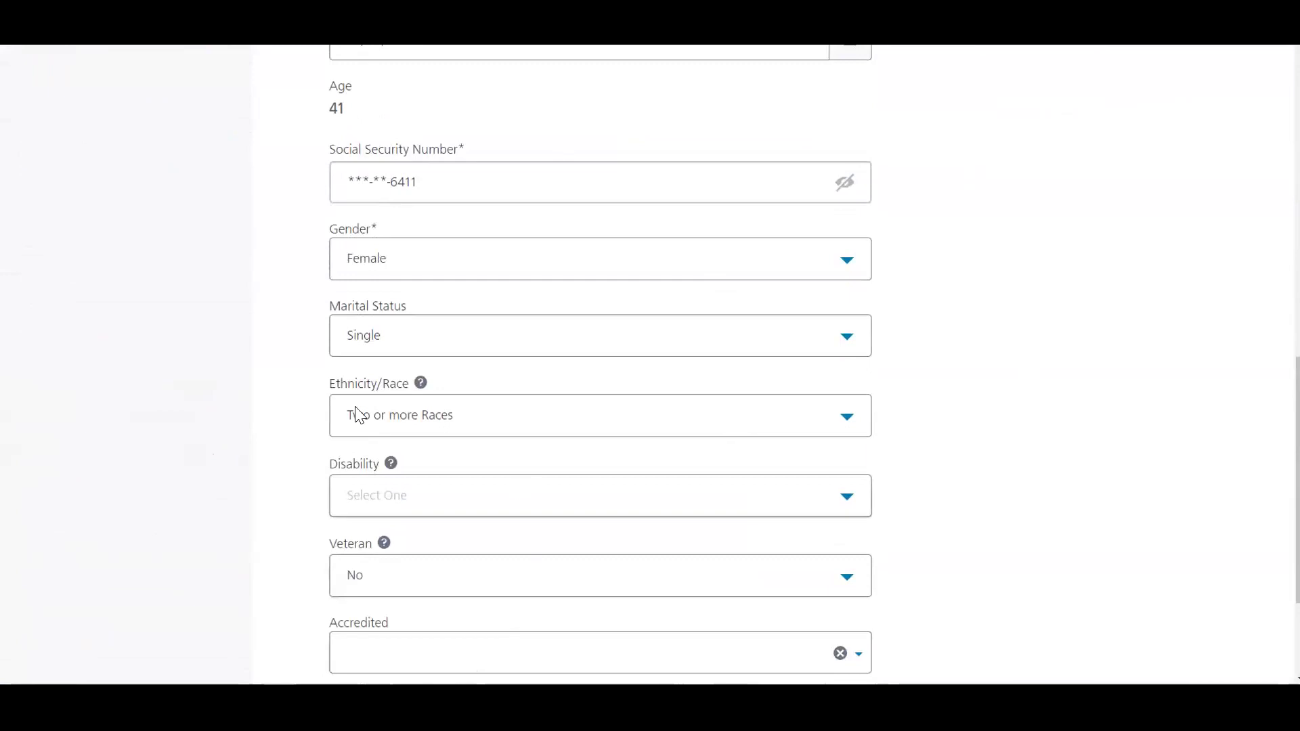
scroll(254, 560, "down", 2)
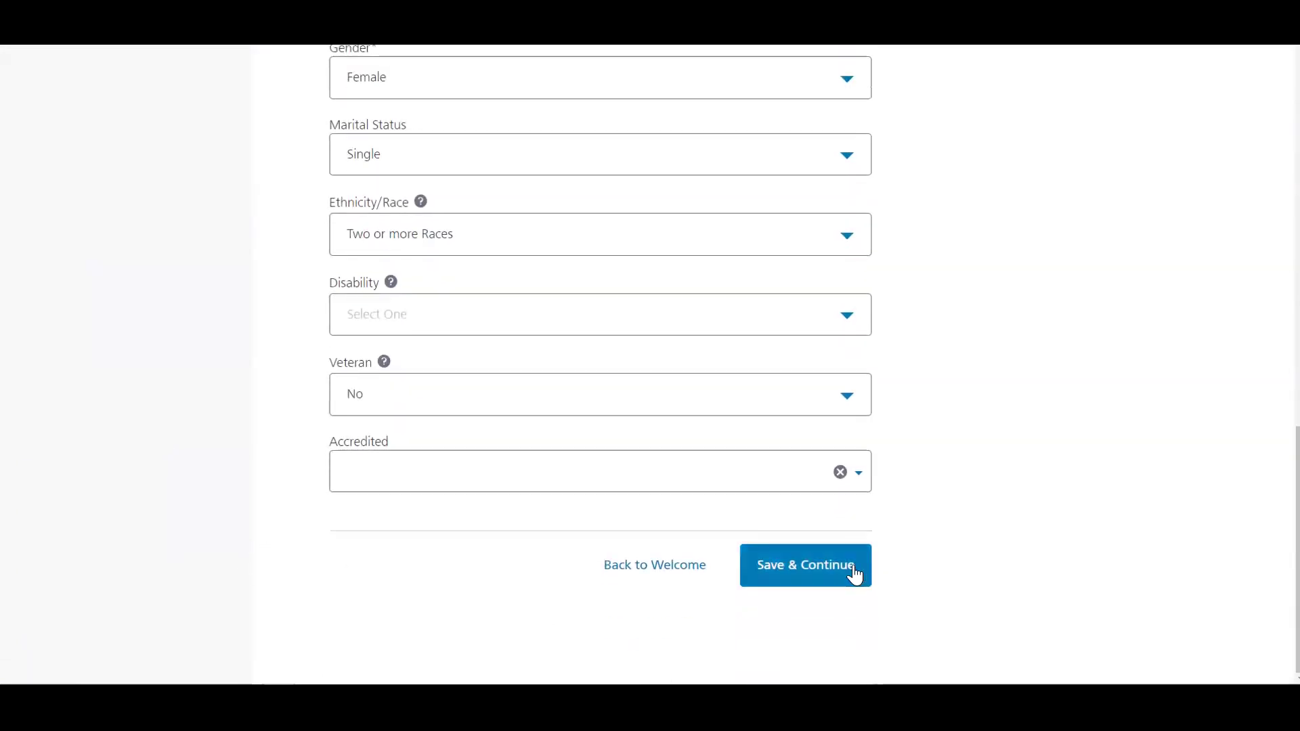
left_click(856, 575)
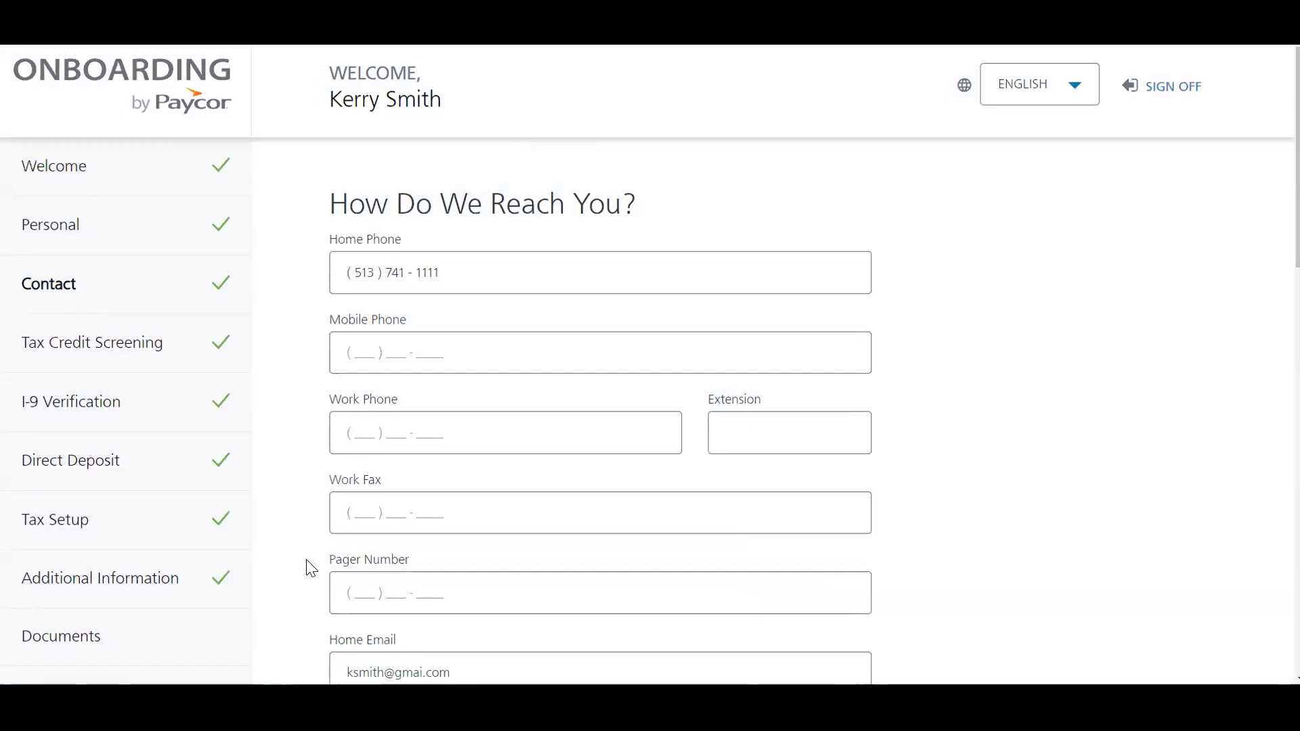
Step: Save the prefilled contact details and move on
left_click_drag(320, 564, 442, 556)
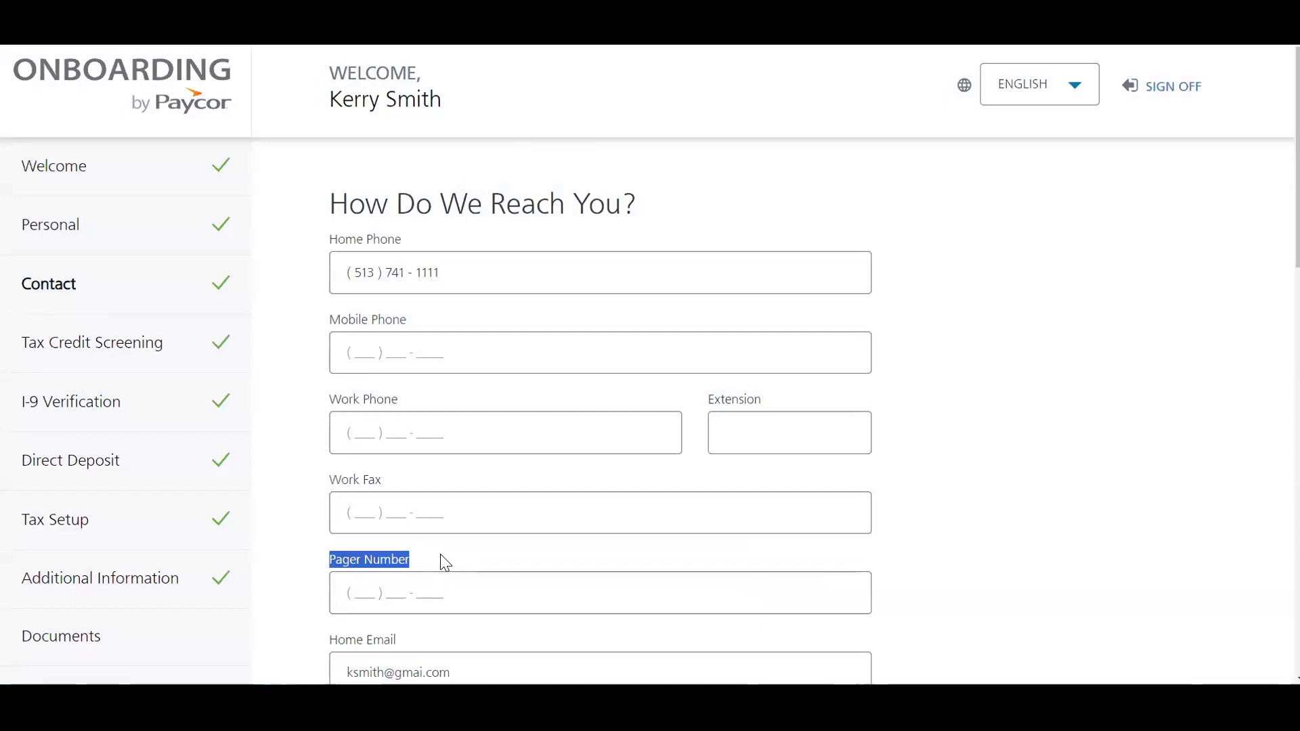
scroll(445, 563, "down", 13)
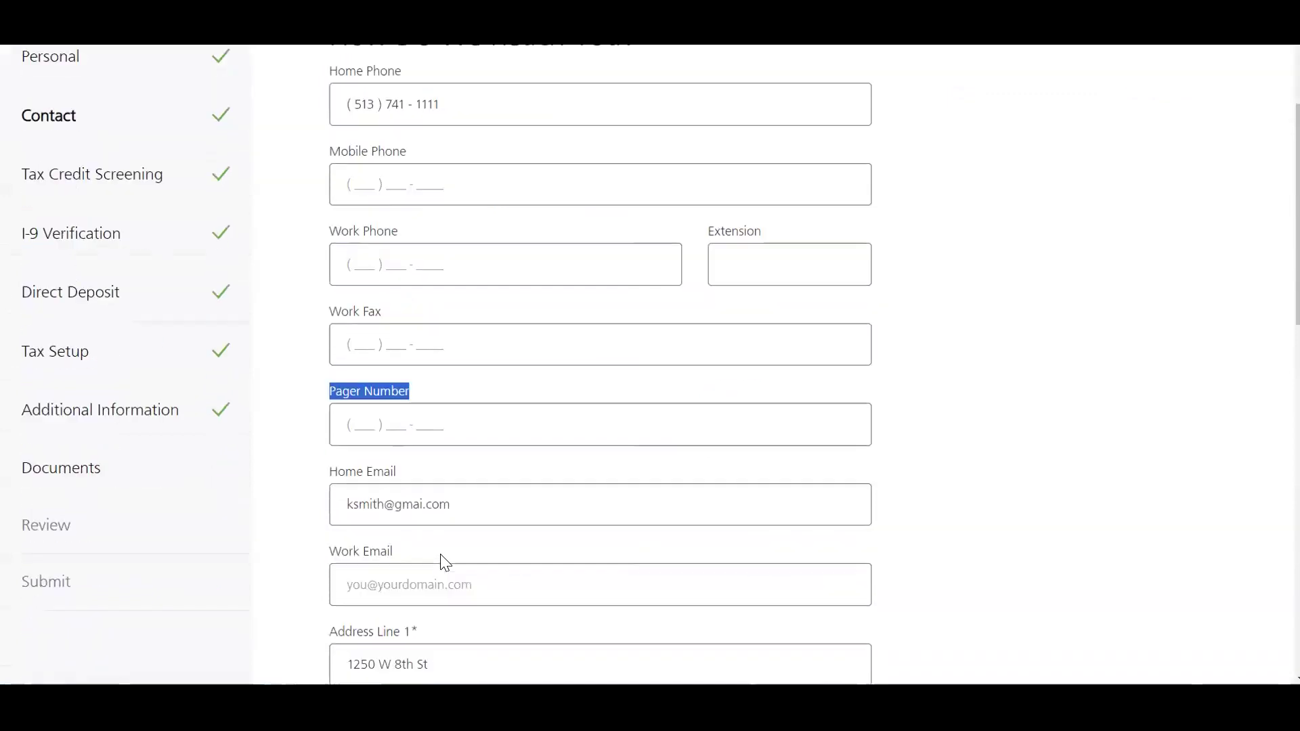
scroll(445, 563, "down", 4)
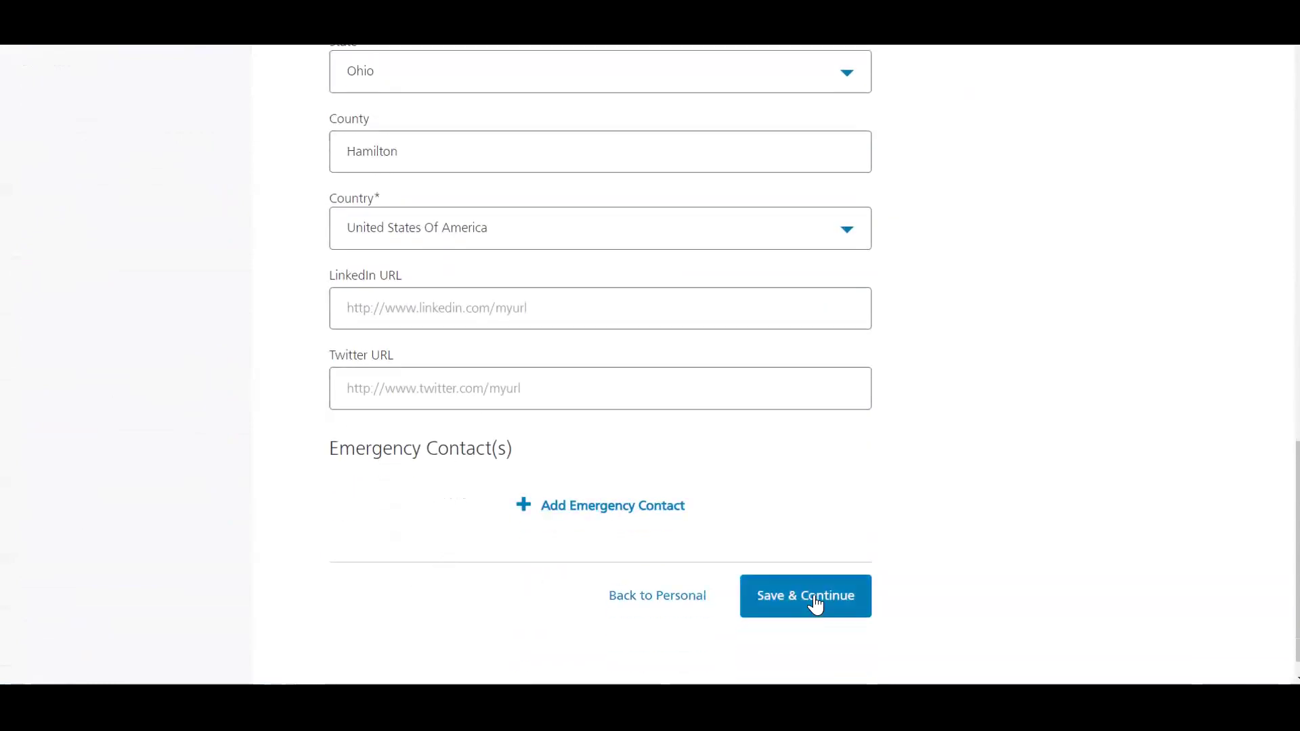
left_click(815, 603)
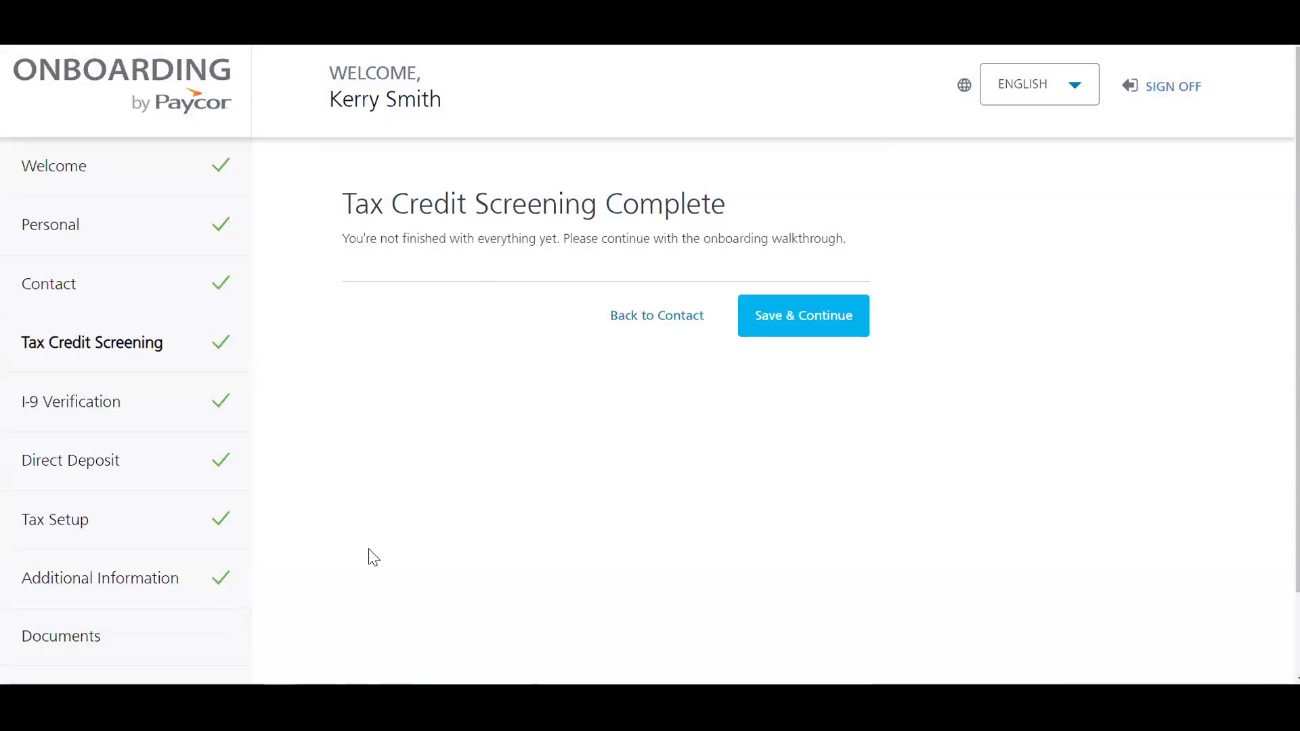
Step: Restart I-9 Verification as a United States citizen completing it without a preparer
left_click(95, 414)
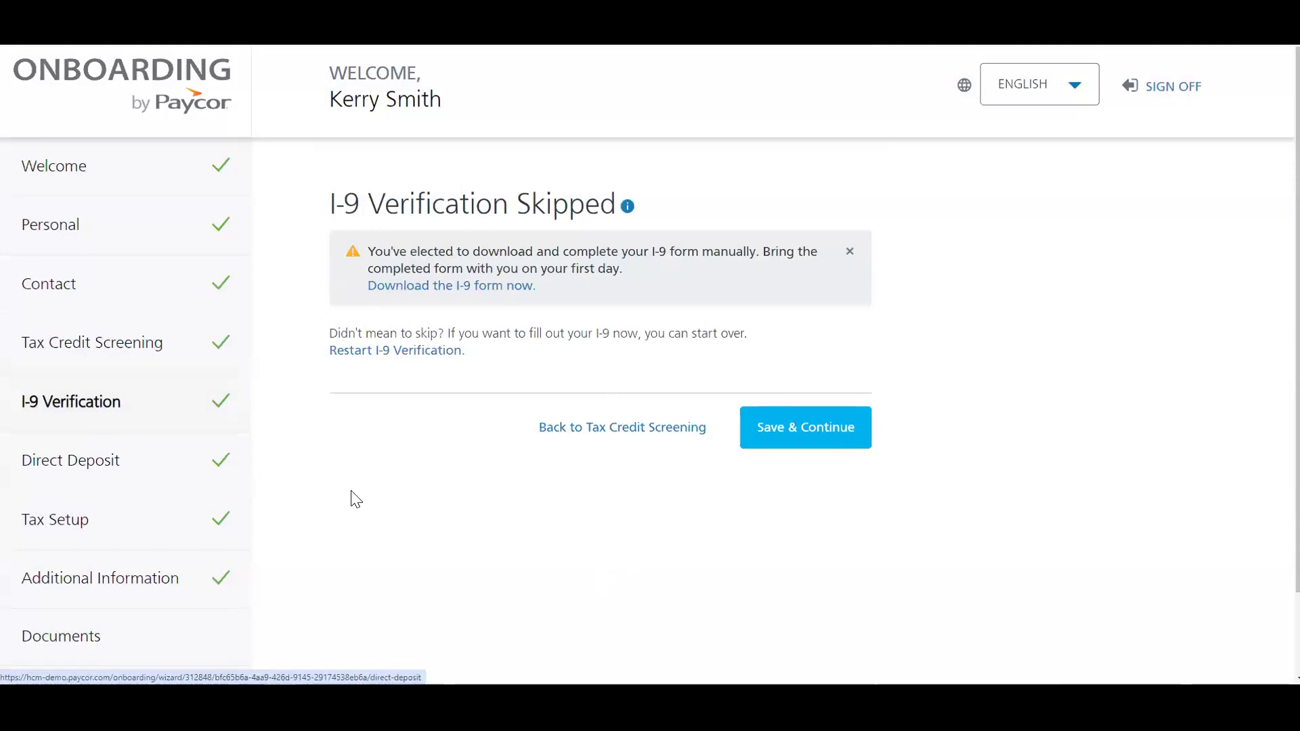
left_click(380, 352)
left_click(751, 427)
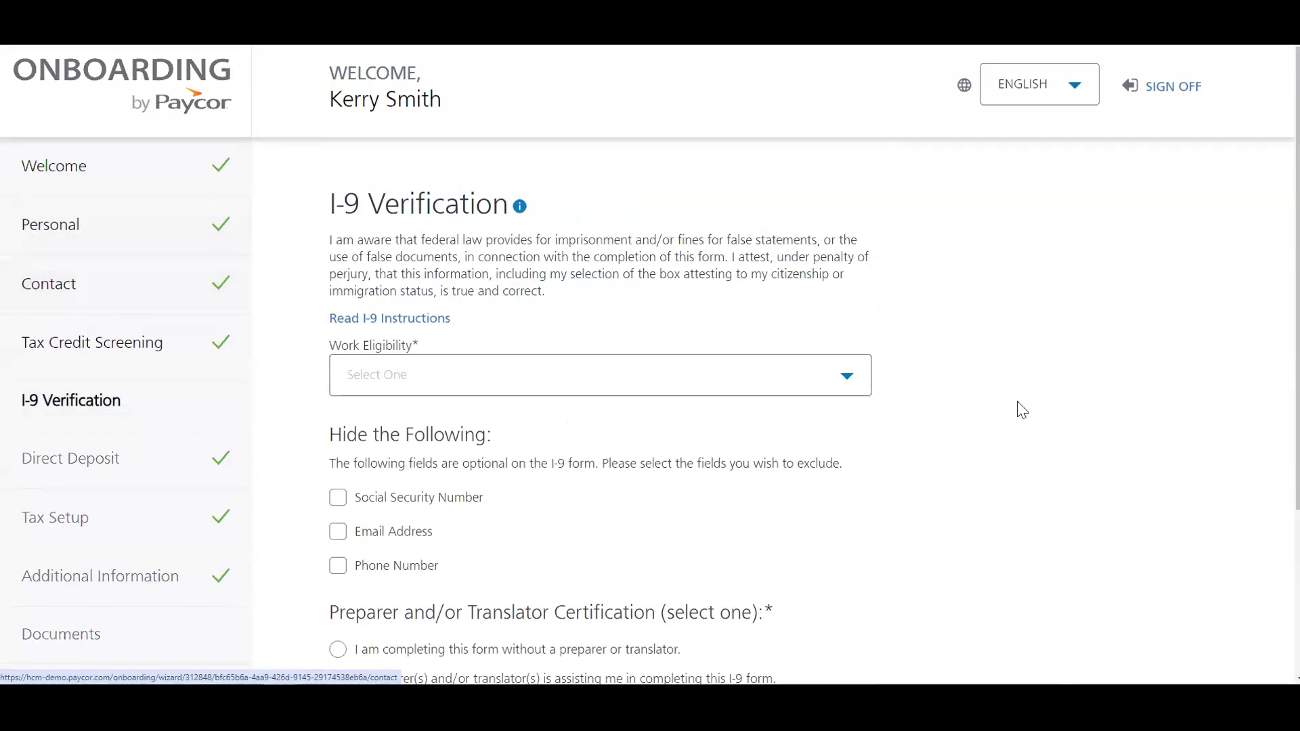
scroll(982, 386, "down", 2)
left_click(757, 252)
left_click(677, 326)
left_click(338, 514)
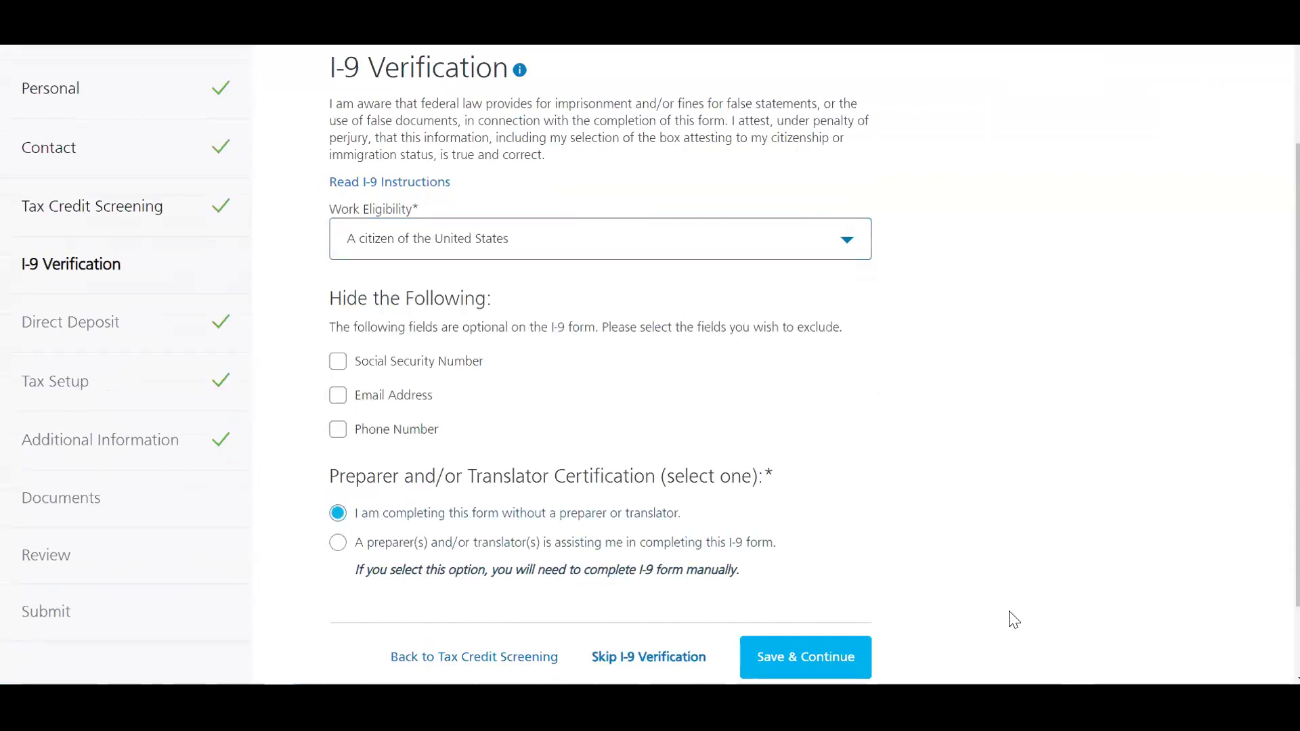
Step: Review and close the generated I-9 preview, then skip I-9 Verification
scroll(848, 657, "down", 1)
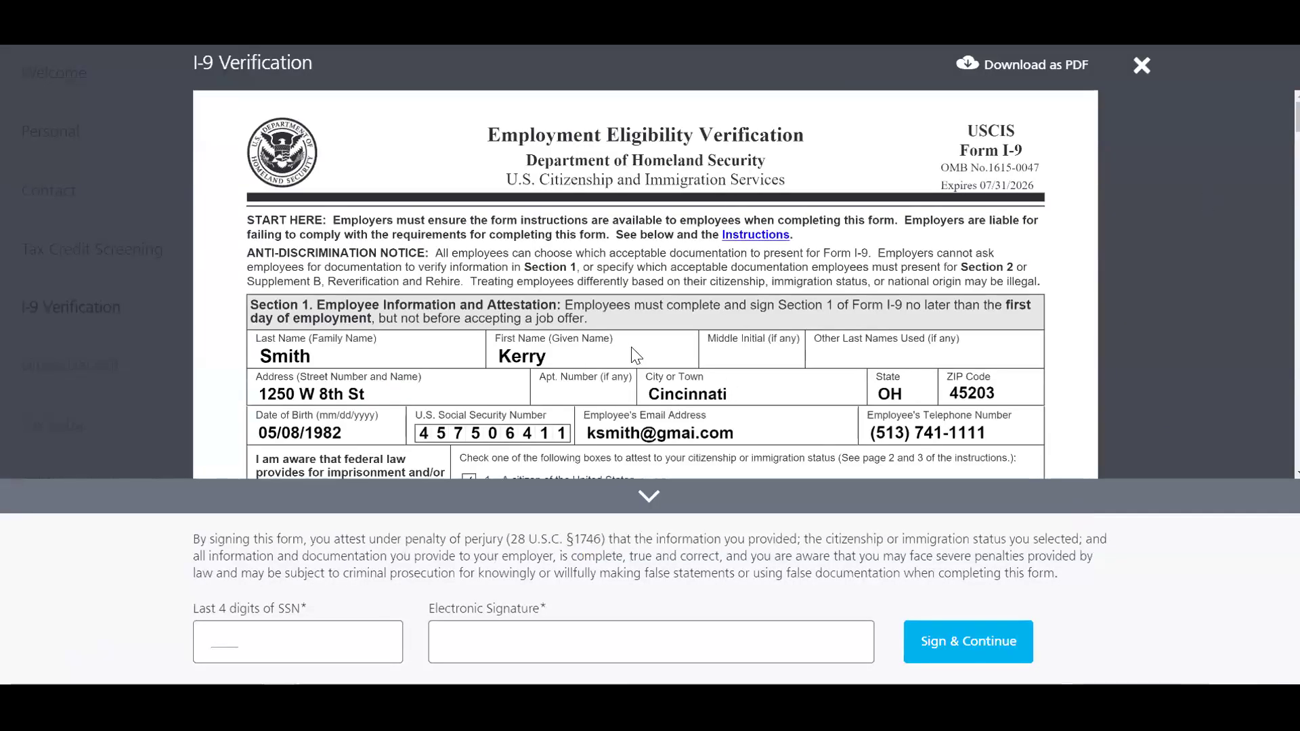
scroll(636, 356, "down", 4)
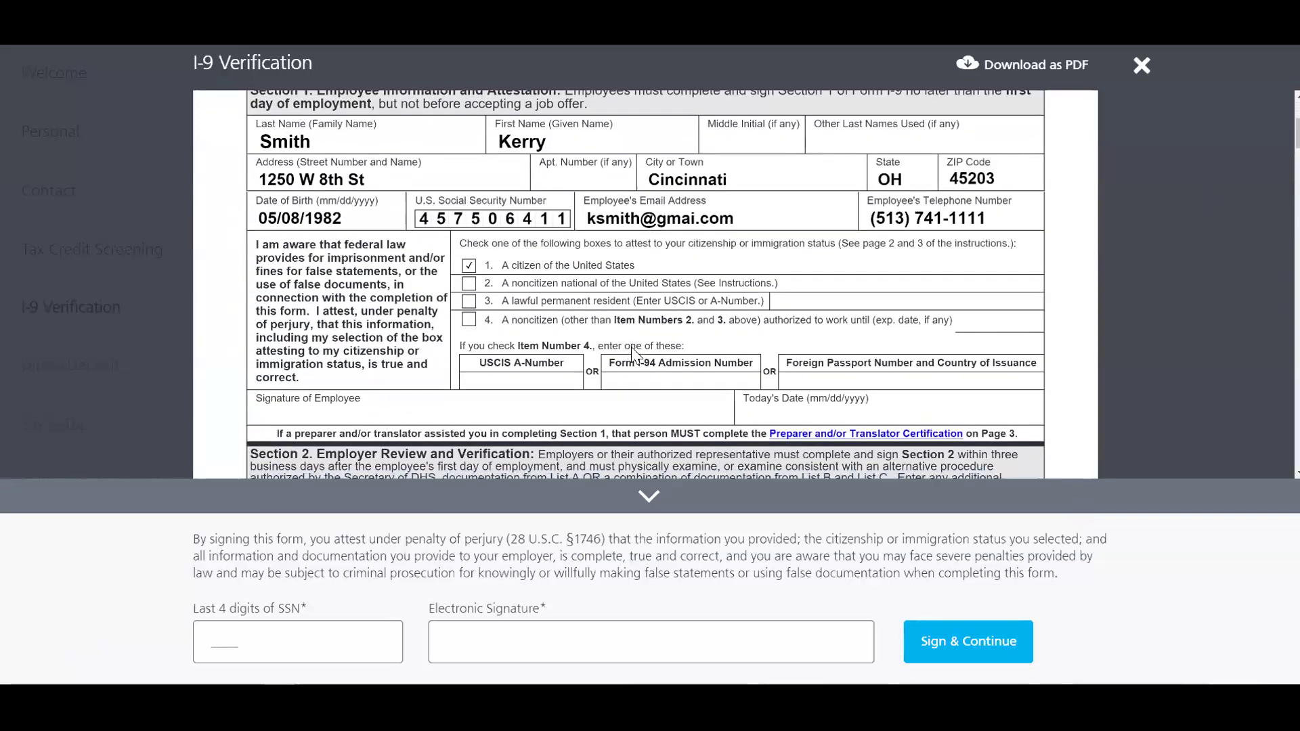
scroll(595, 228, "down", 3)
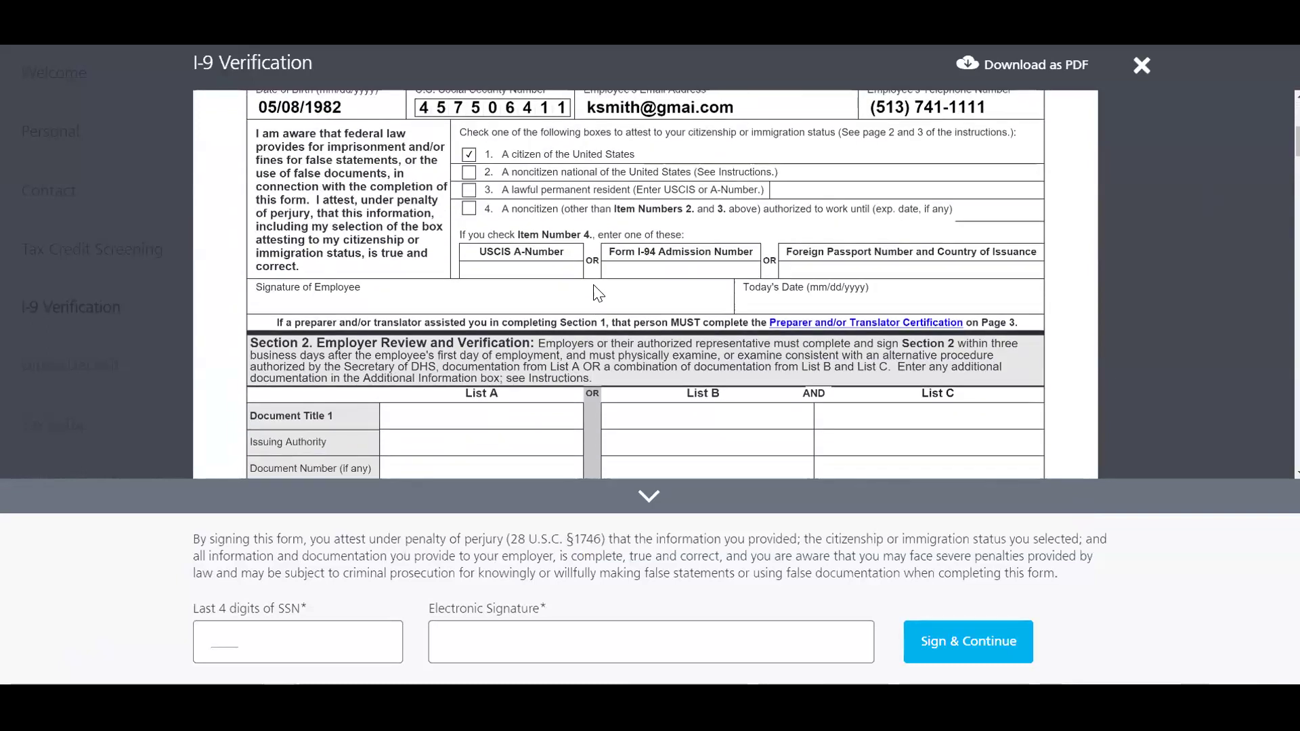
scroll(593, 284, "down", 1)
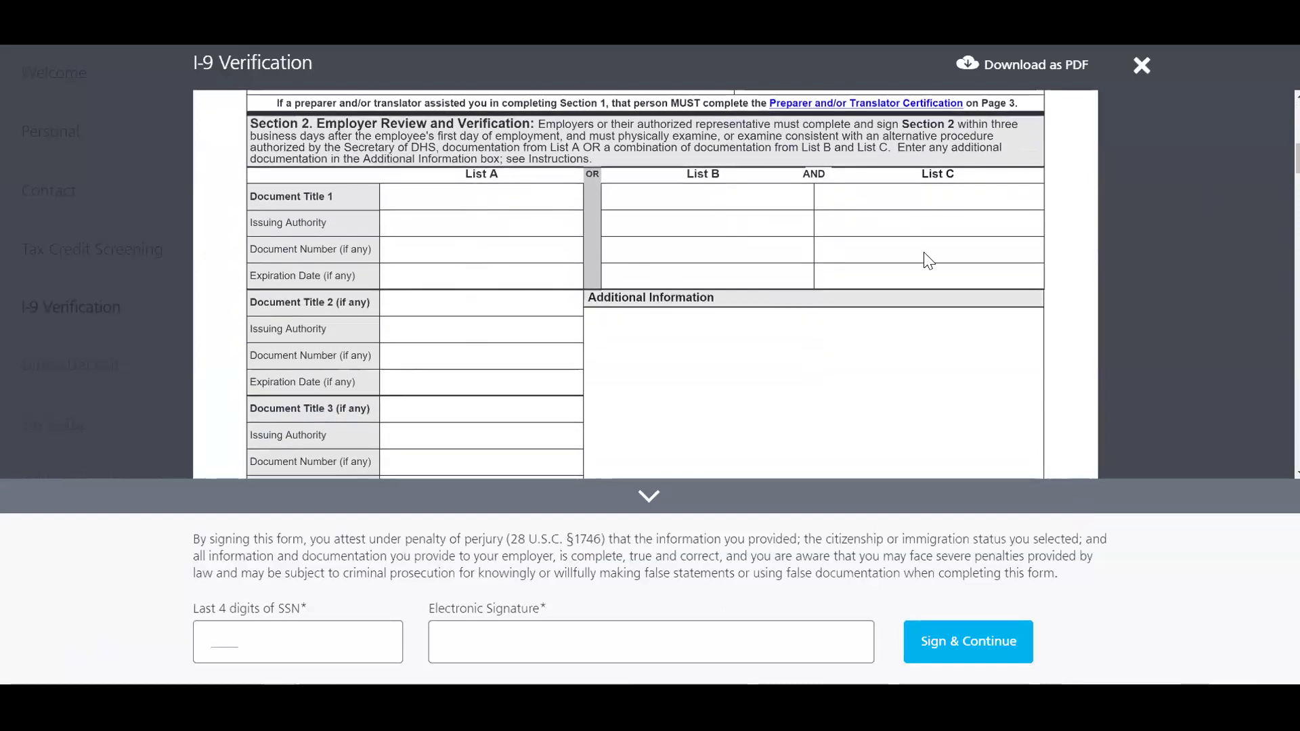
left_click(1142, 65)
left_click(743, 426)
scroll(644, 609, "down", 2)
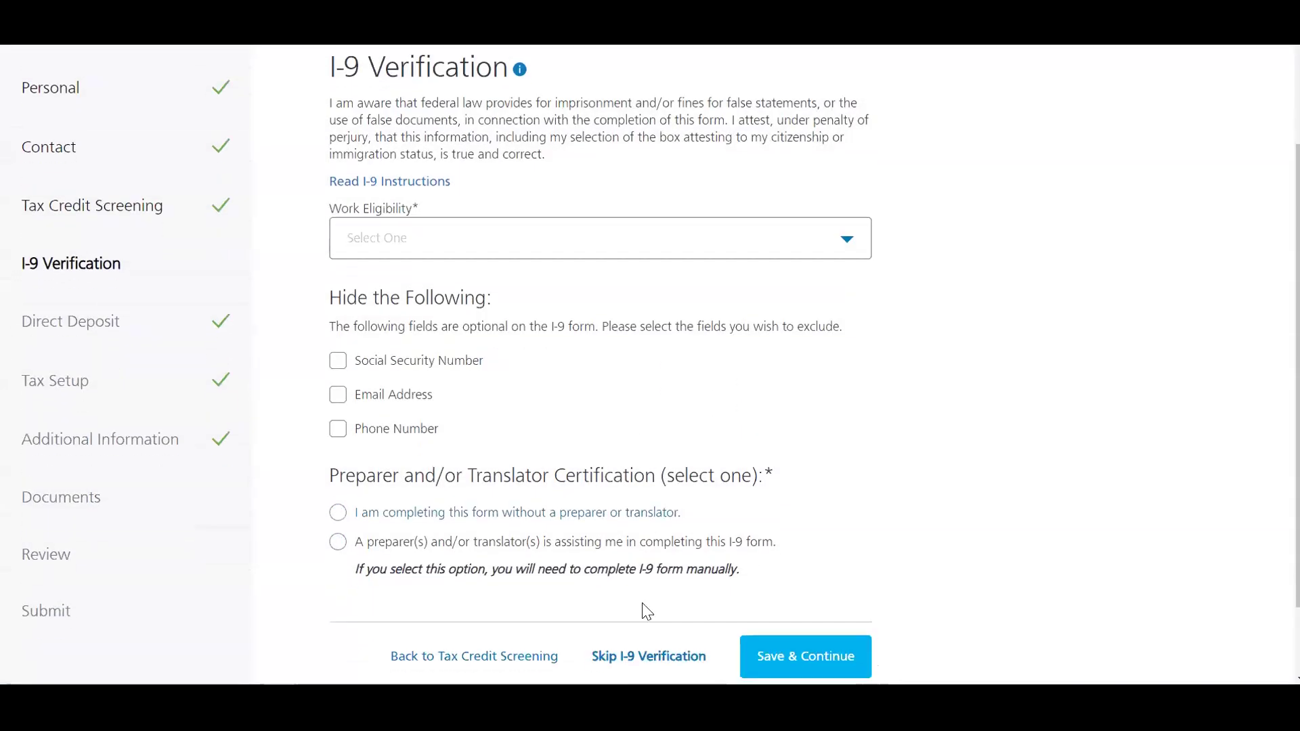
left_click(649, 628)
Step: Continue past I-9, skip Direct Deposit, and return to the Tax Setup step
left_click(841, 349)
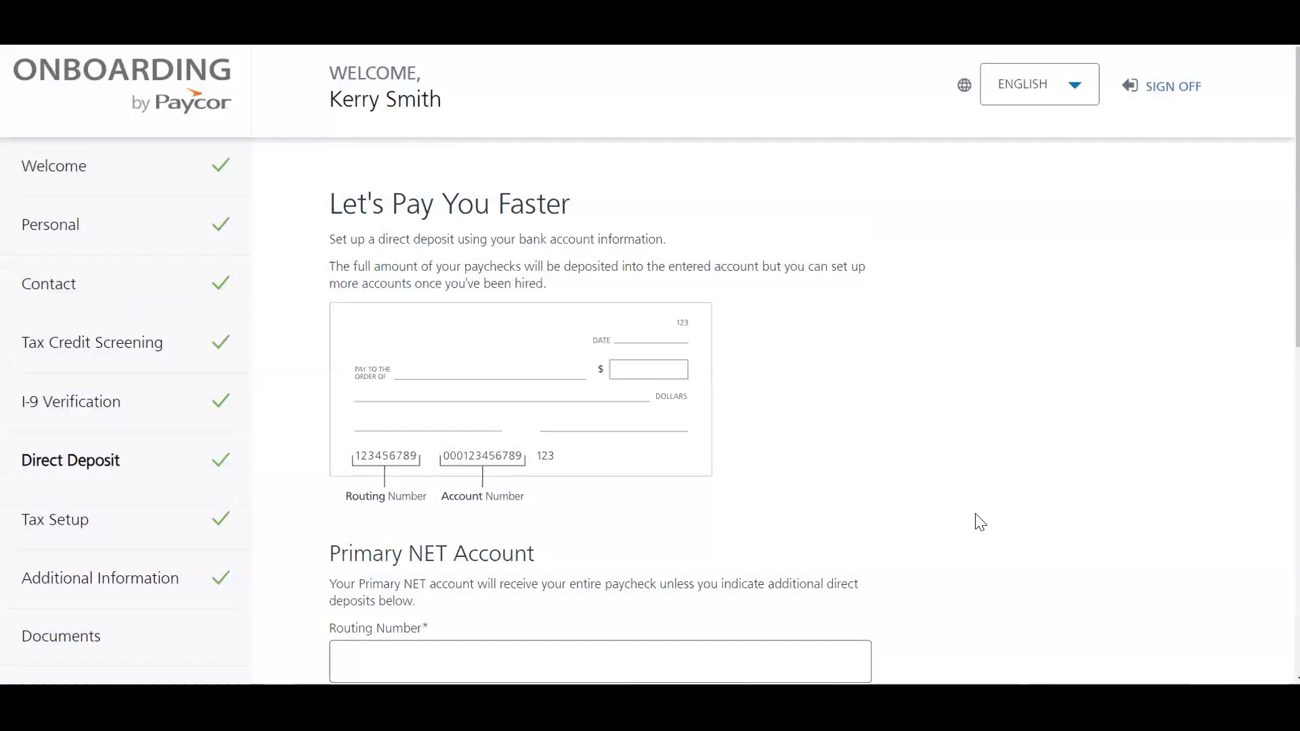
scroll(999, 503, "down", 2)
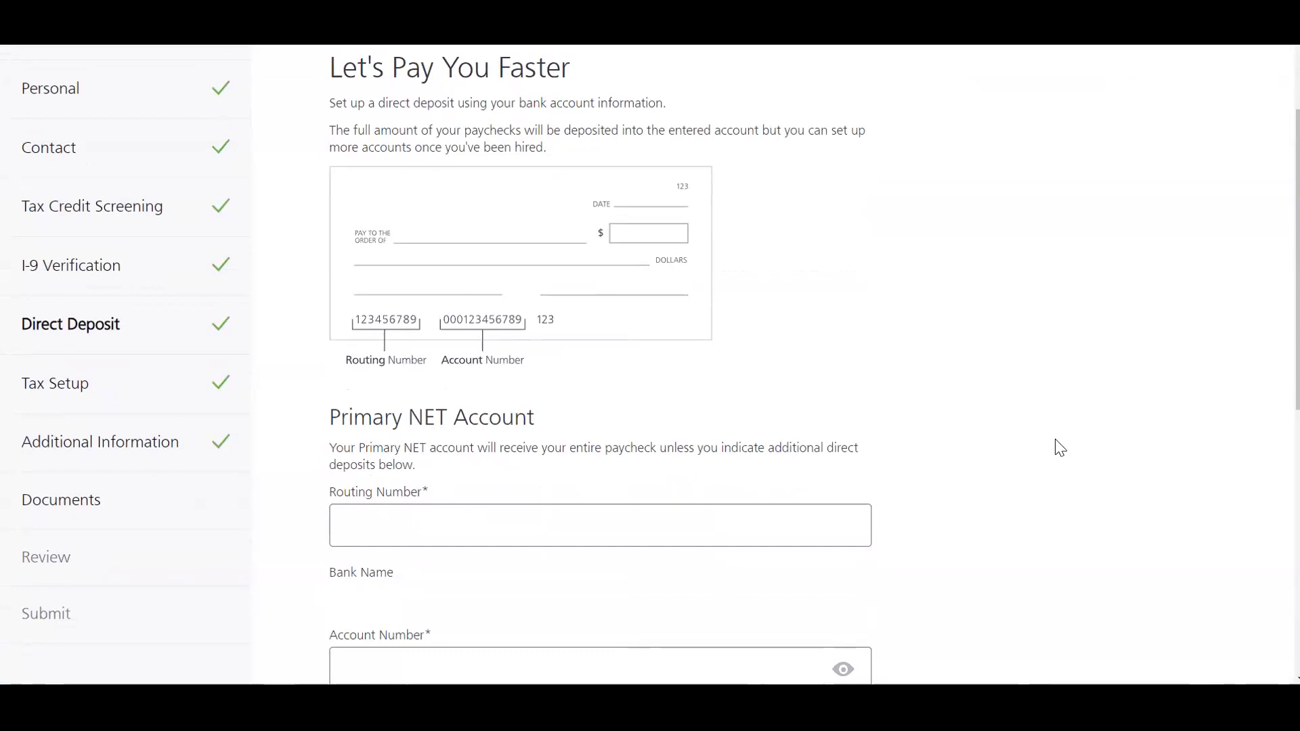
scroll(1065, 461, "down", 2)
scroll(1065, 460, "down", 6)
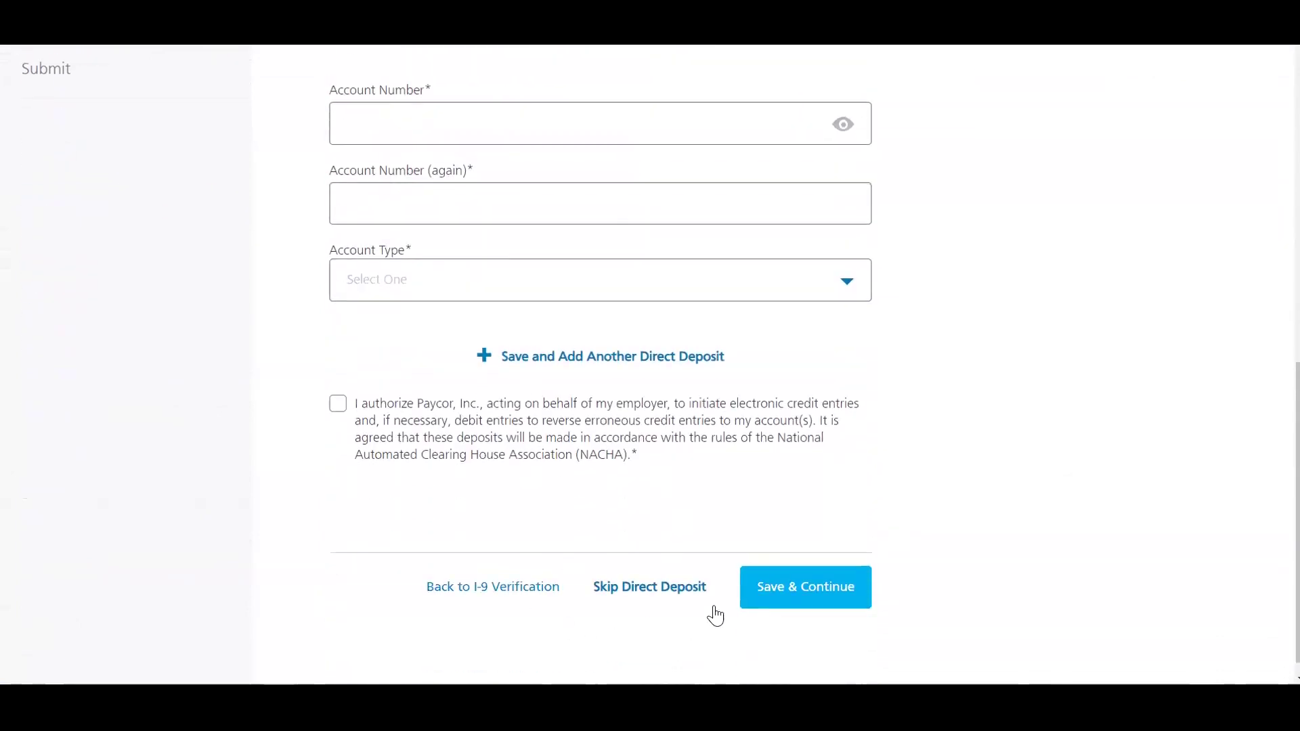
left_click(810, 591)
scroll(591, 592, "down", 3)
scroll(592, 591, "down", 10)
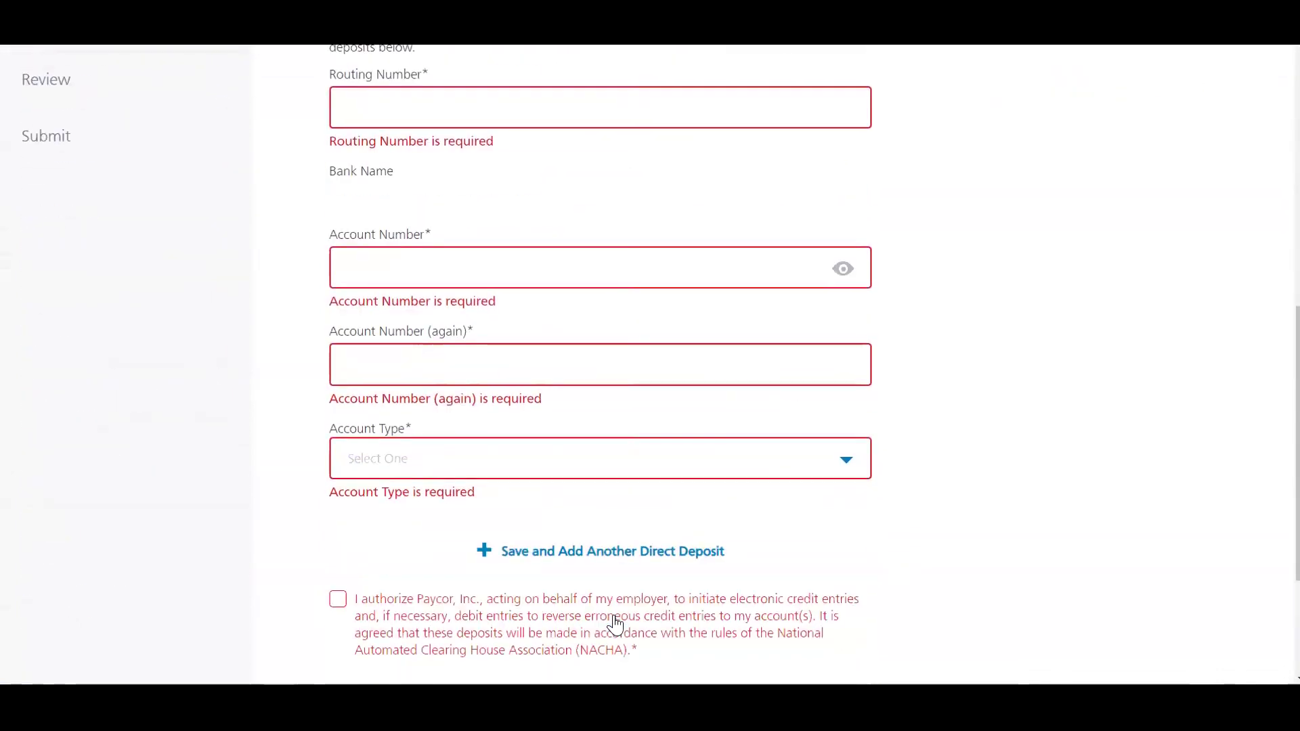
left_click(637, 566)
left_click(825, 395)
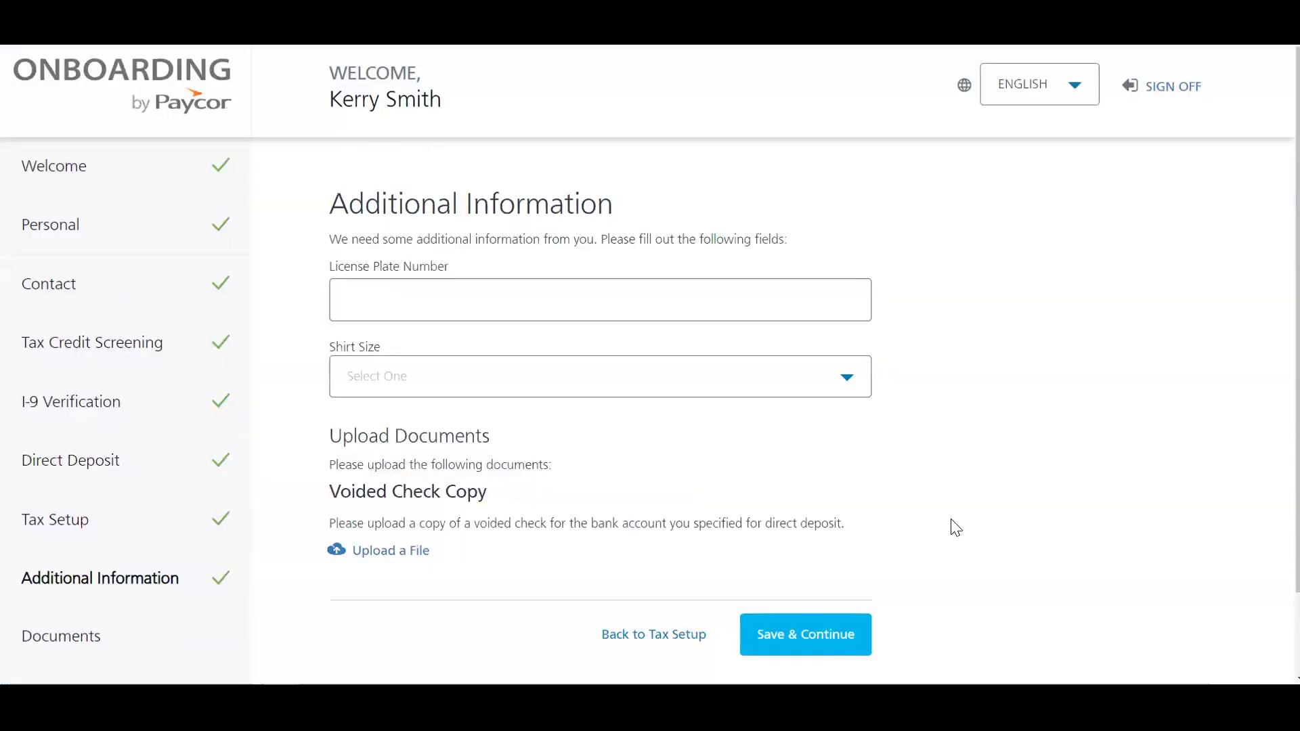
left_click(145, 540)
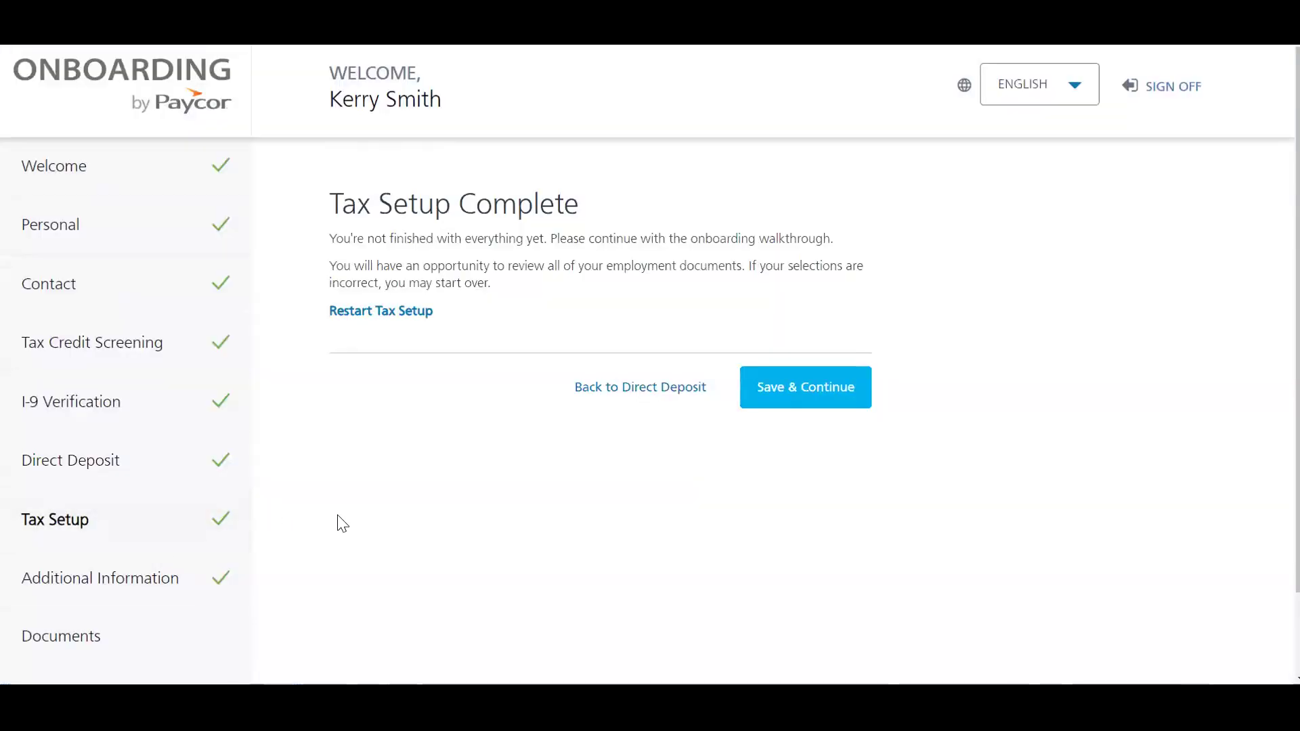
Step: Restart Tax Setup and continue in English through to the Federal summary
left_click(393, 318)
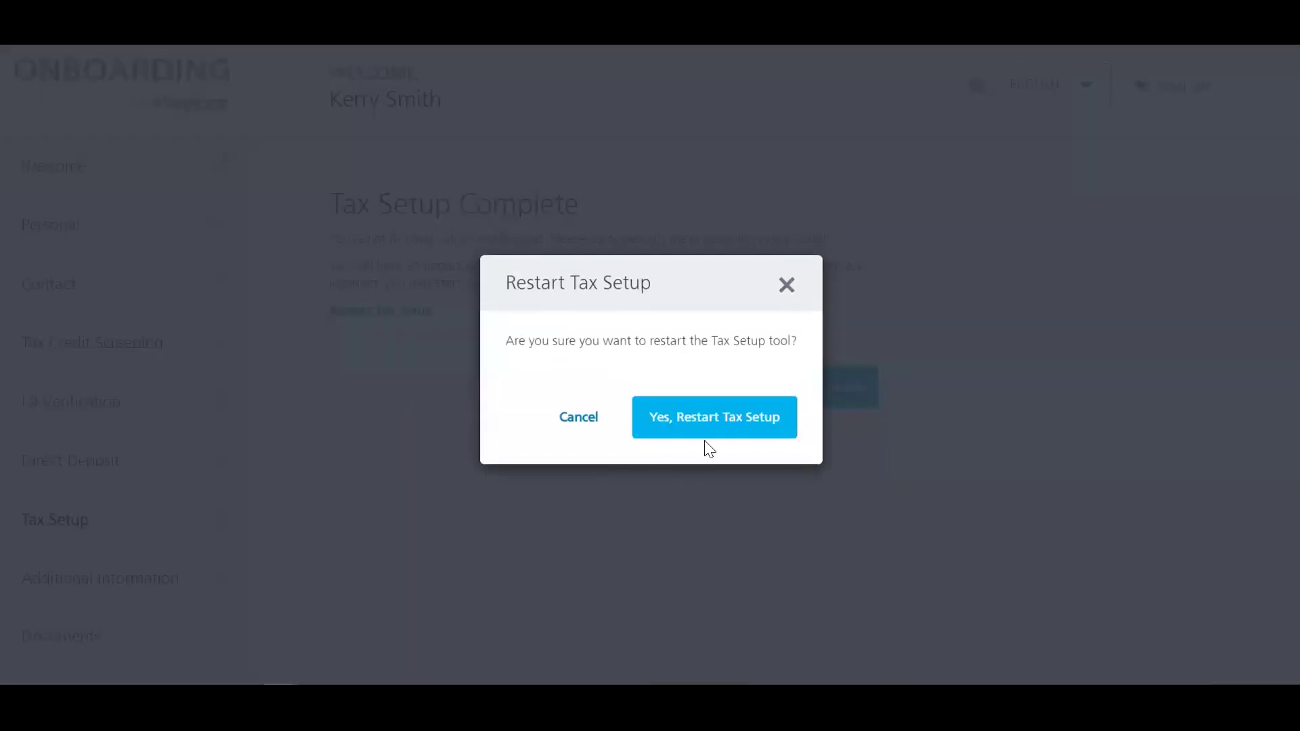
left_click(711, 420)
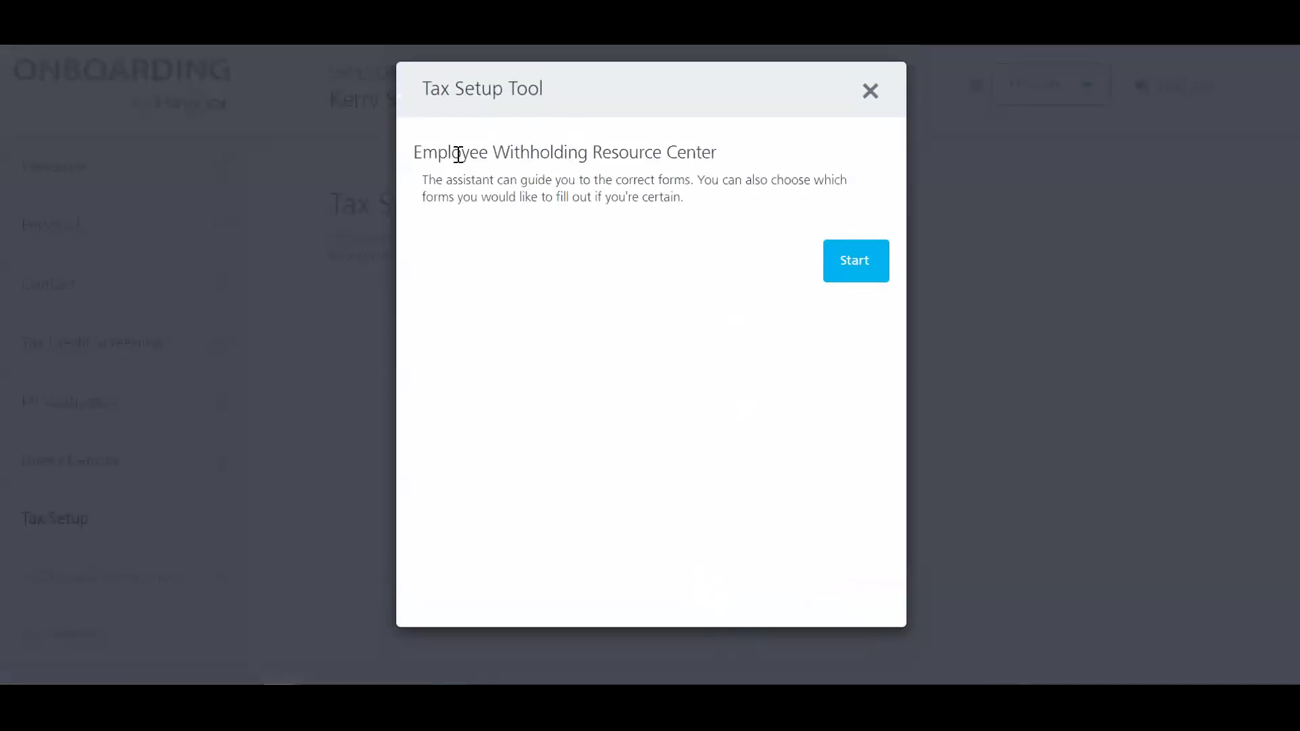
left_click(856, 271)
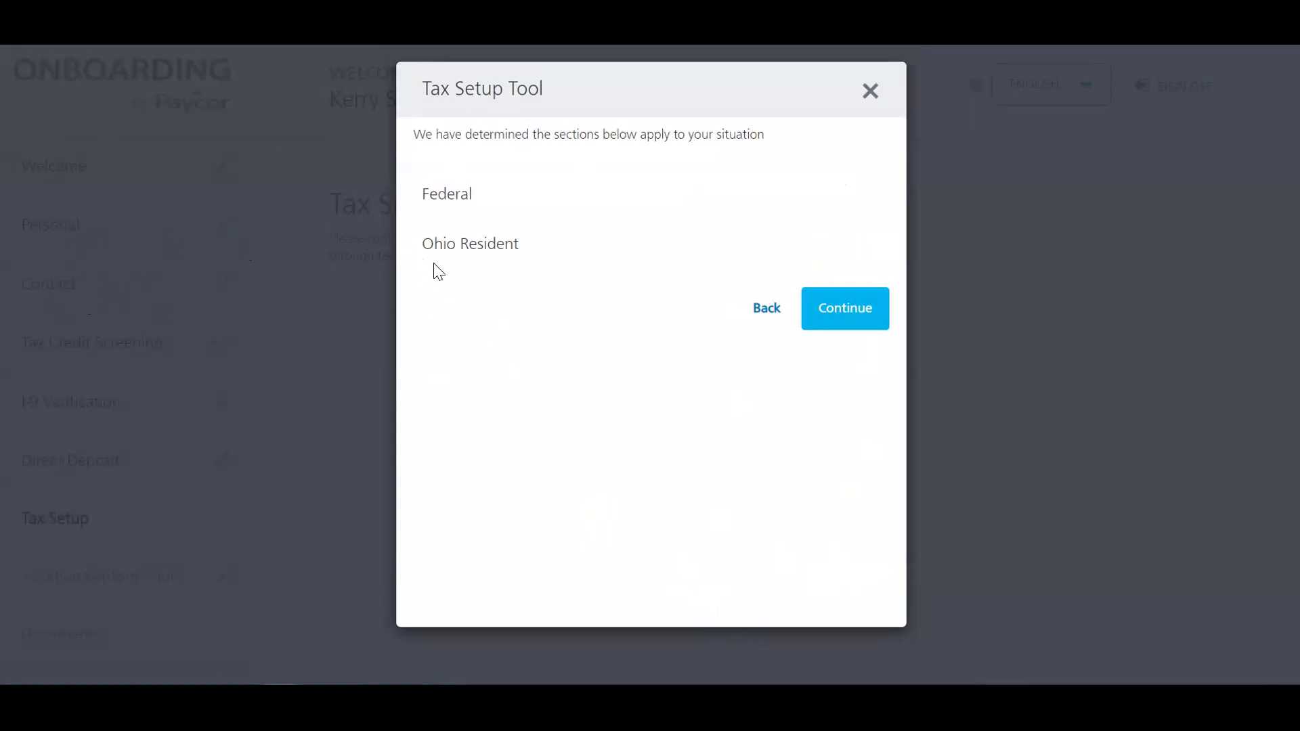
left_click_drag(415, 253, 520, 262)
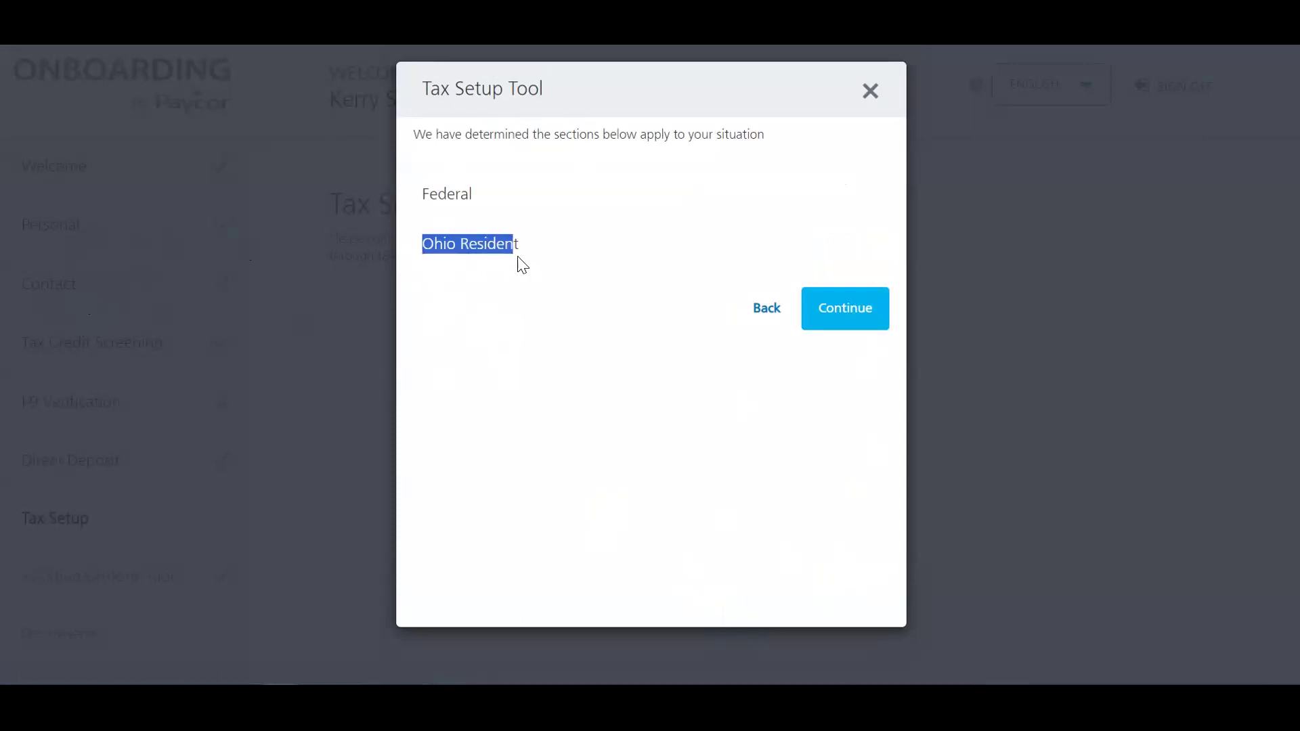
left_click(854, 315)
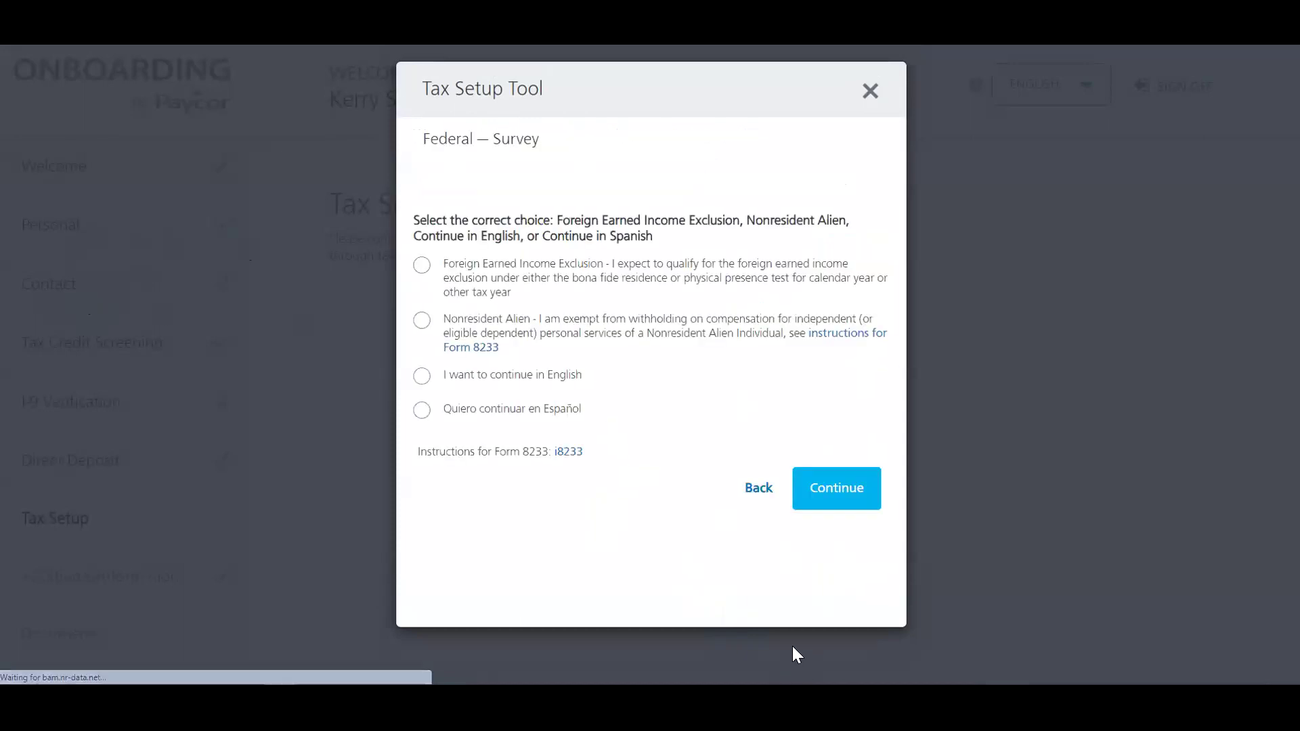
left_click(421, 376)
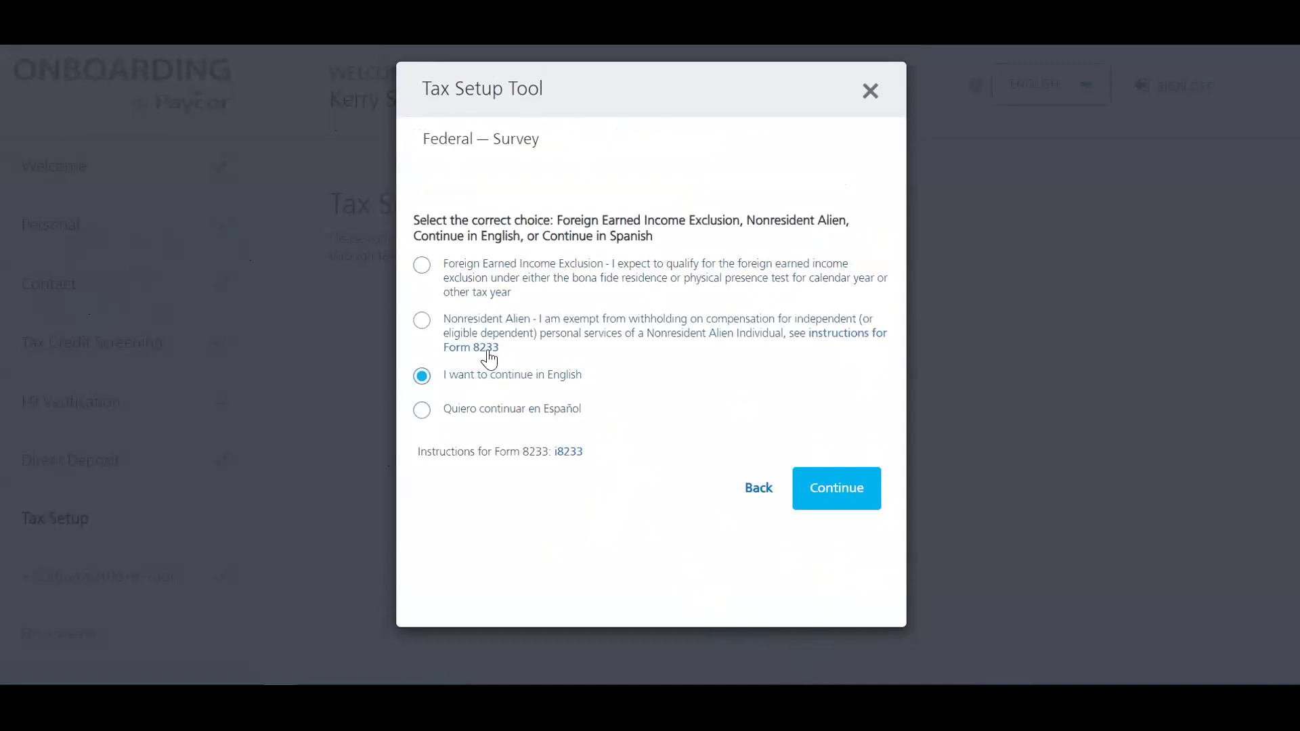
left_click(837, 489)
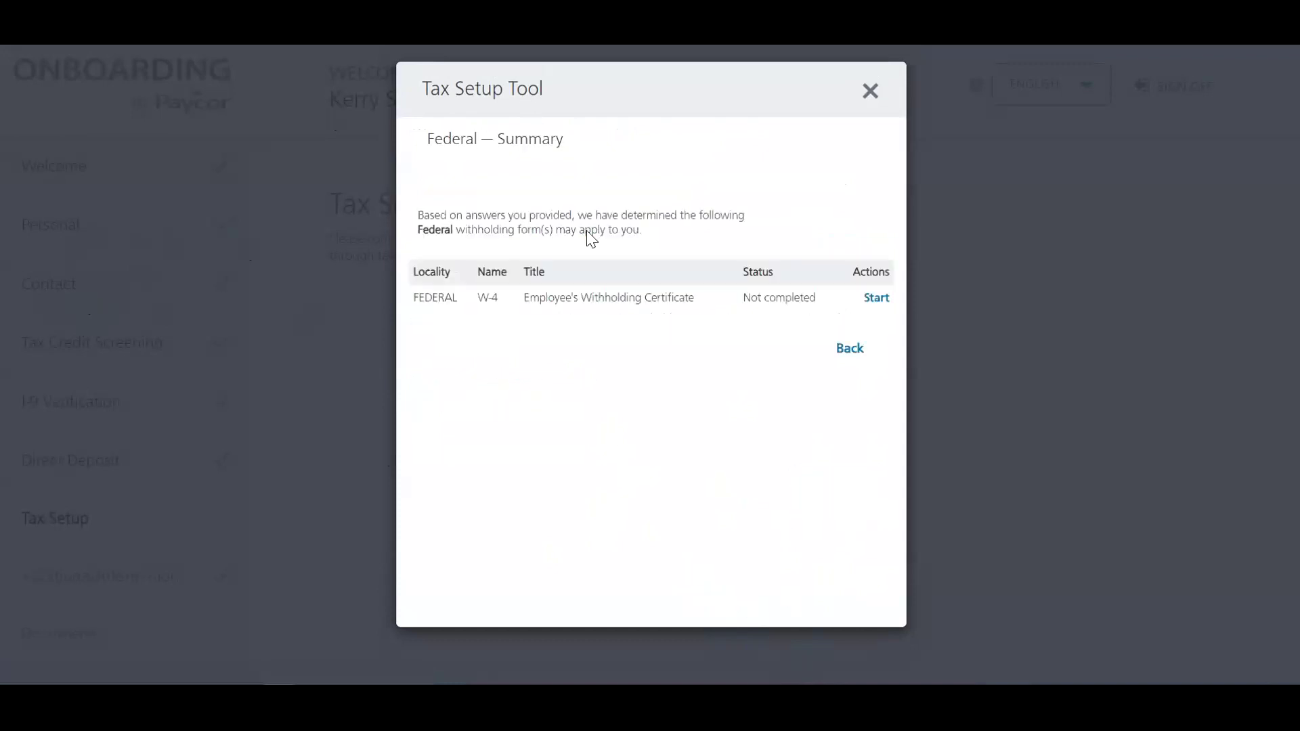
Step: Answer the W-4: not a nonresident alien, not exempt, Single or Married filing separately
left_click(875, 301)
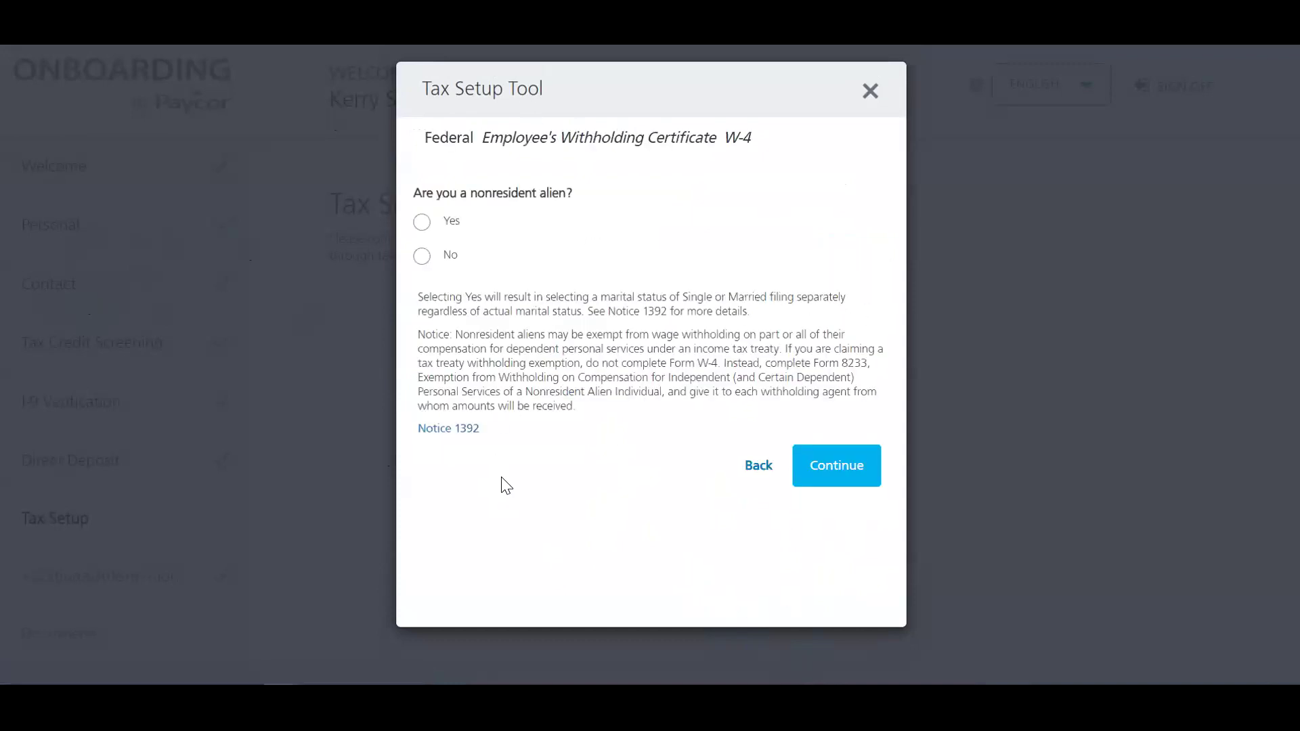
left_click_drag(574, 415, 410, 291)
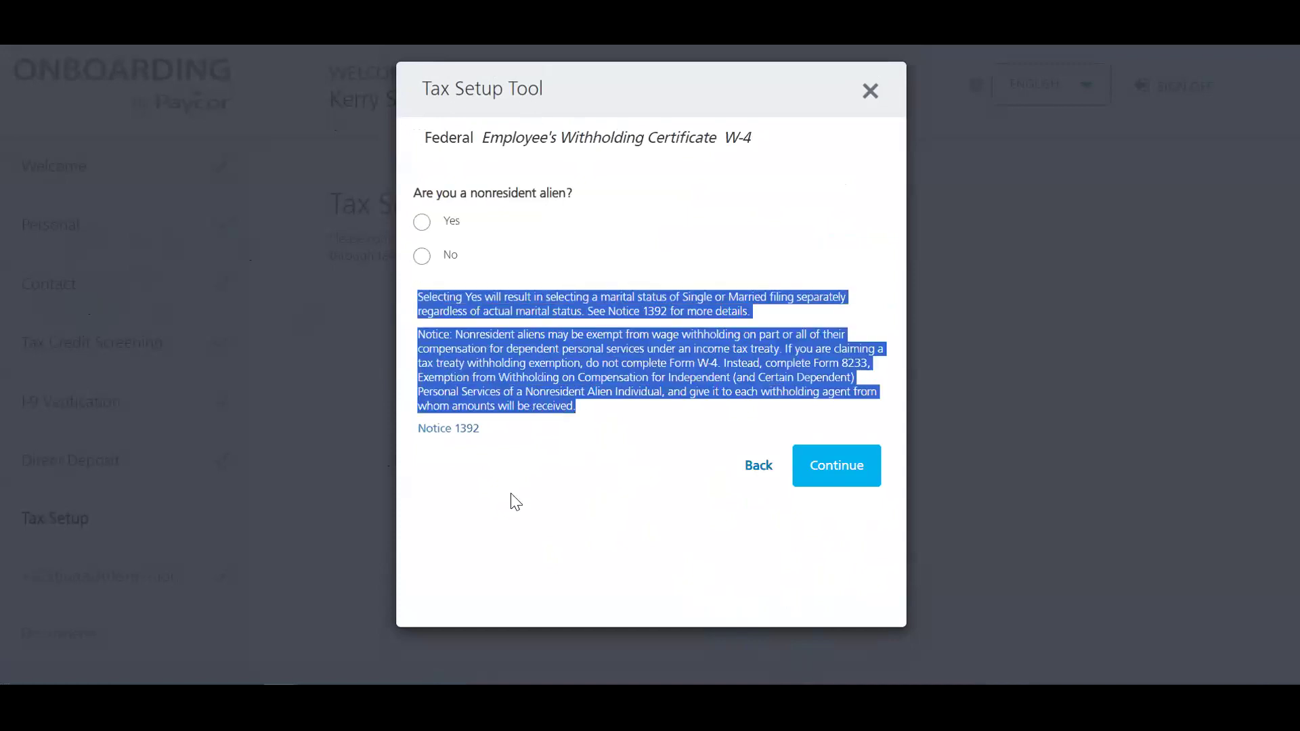
left_click(587, 543)
left_click(421, 256)
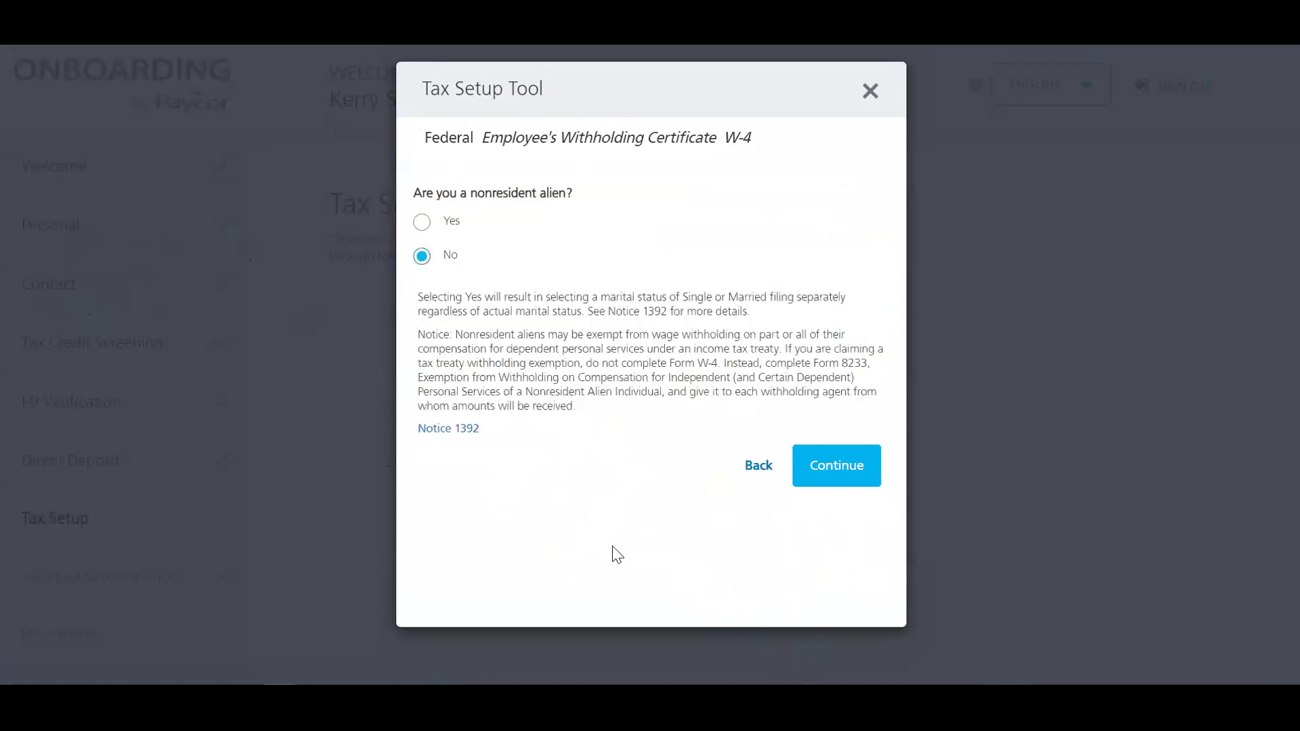
left_click(846, 481)
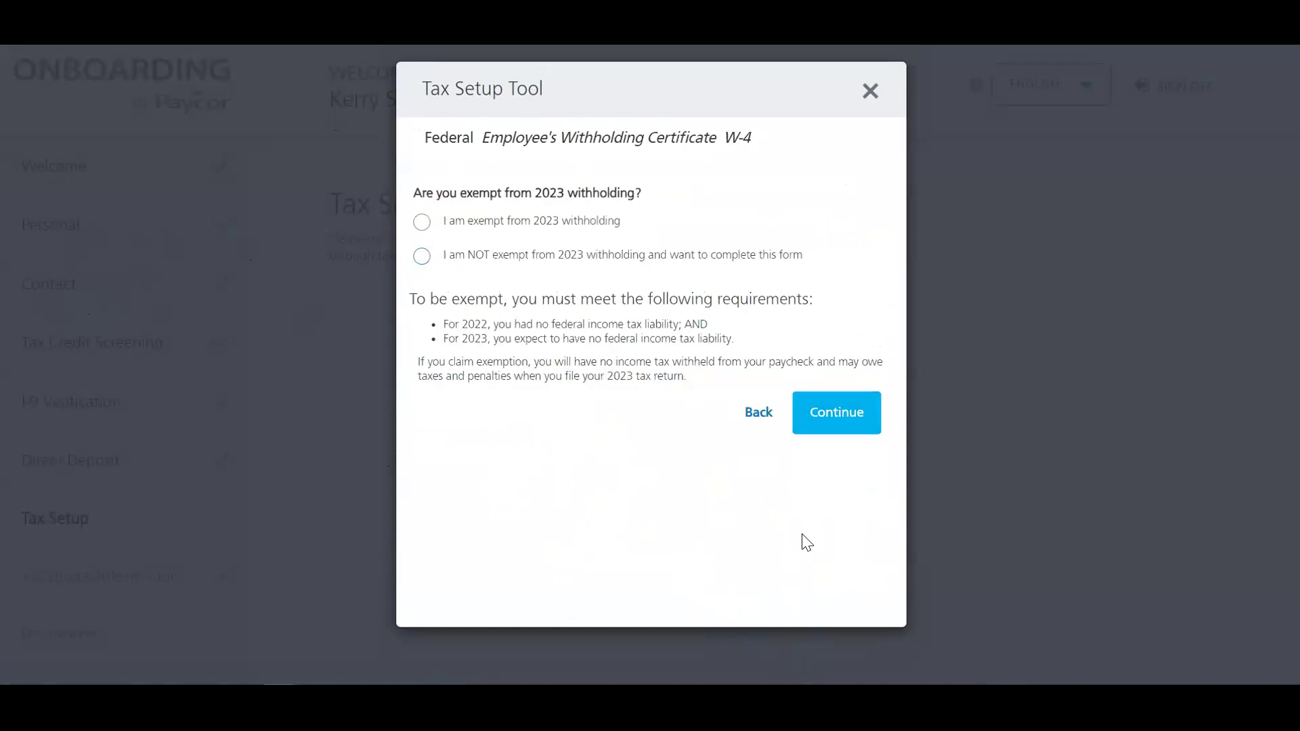
left_click(421, 256)
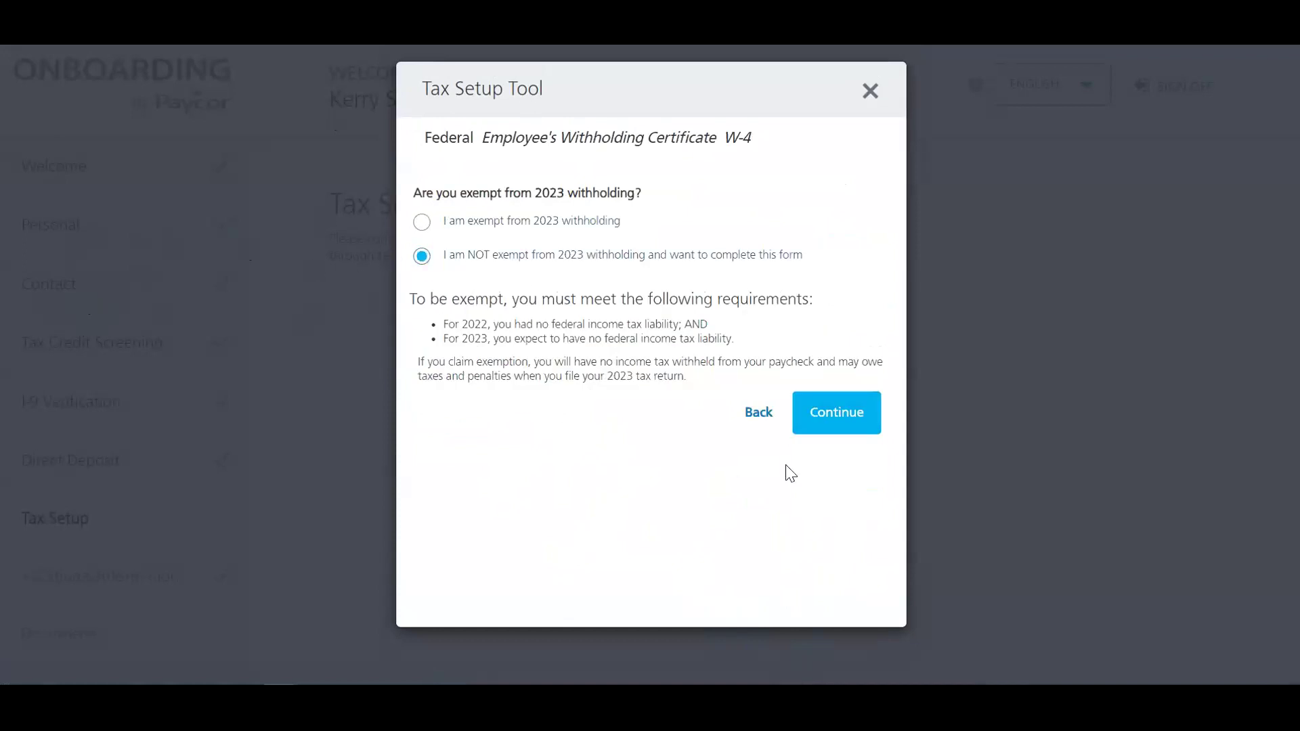
left_click(844, 424)
left_click(420, 224)
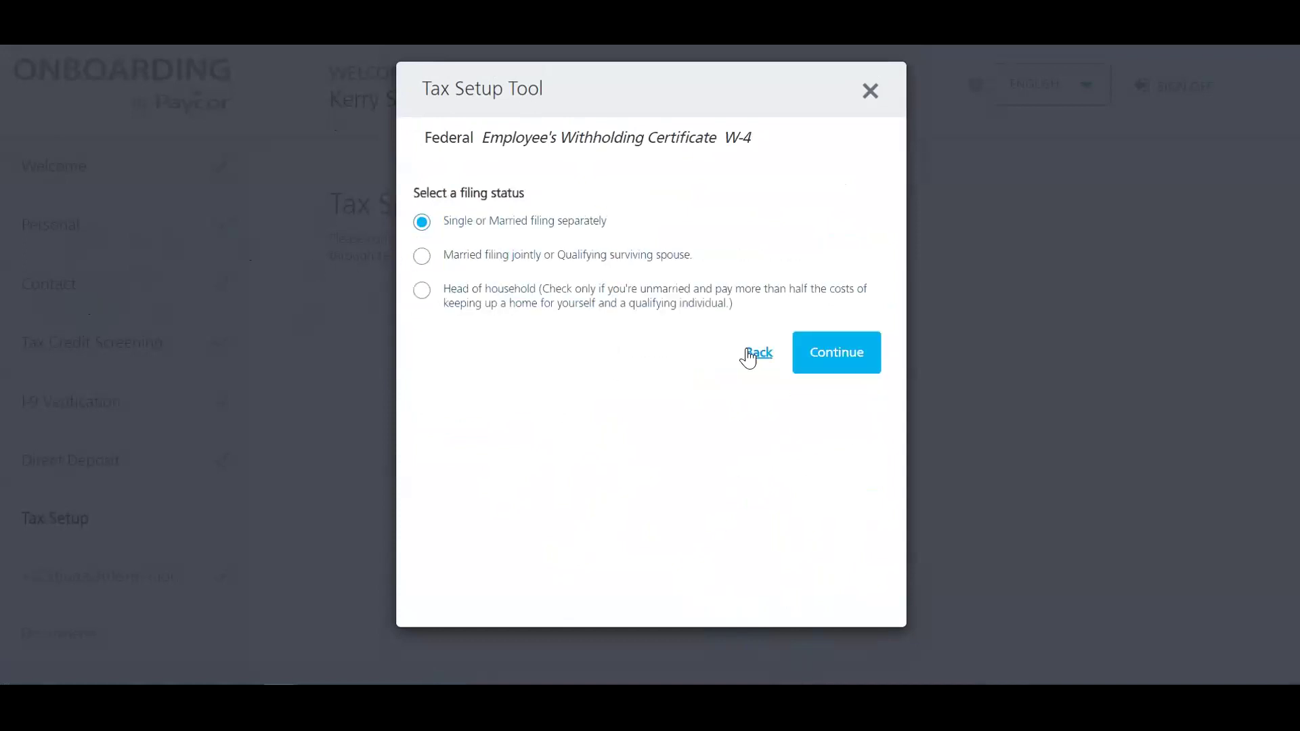
left_click(850, 364)
Step: Choose None of the above for multiple jobs, no dependents, and No for step 4
left_click_drag(628, 186, 882, 191)
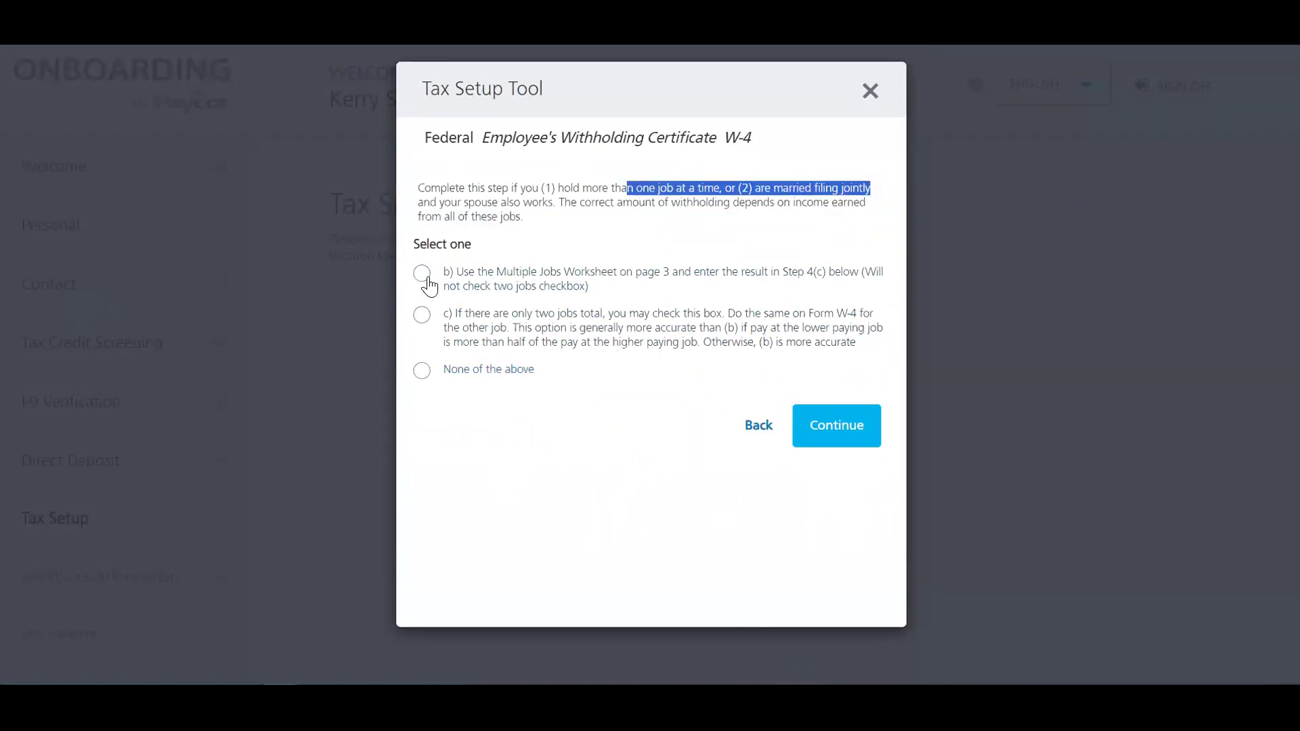
left_click(422, 371)
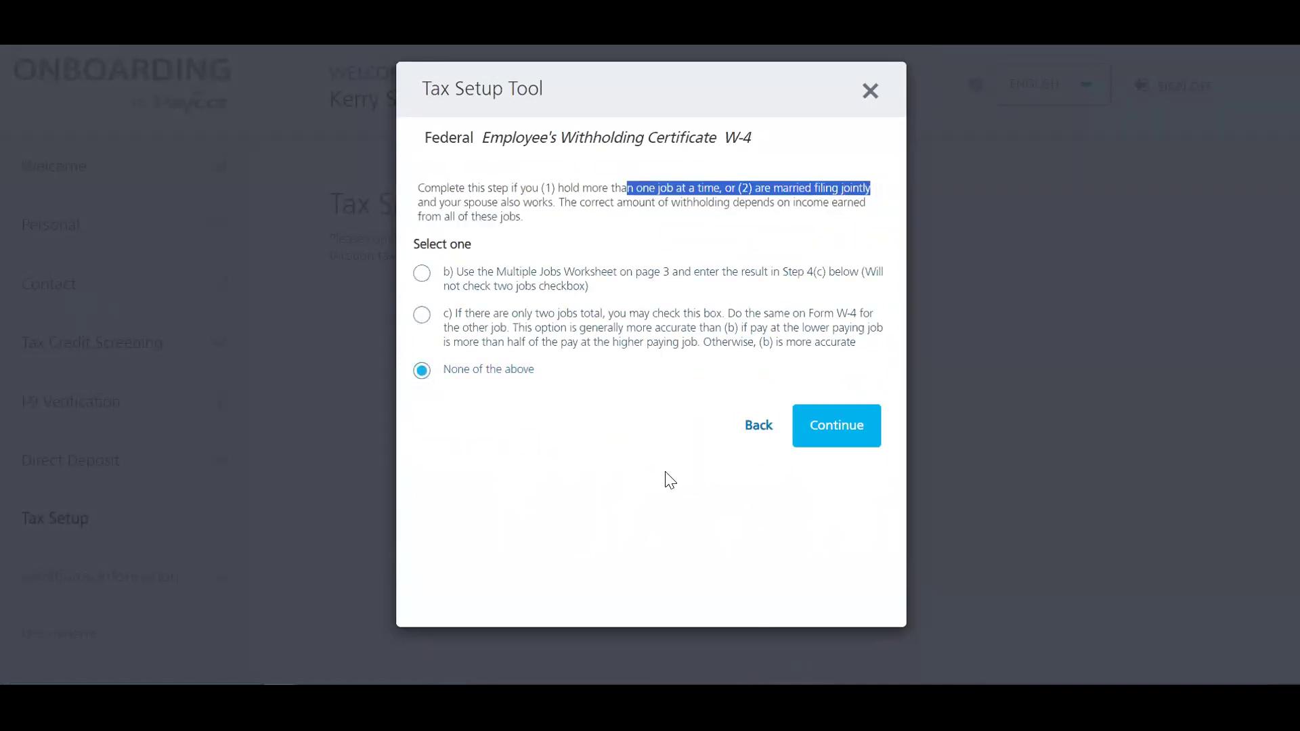
left_click(837, 447)
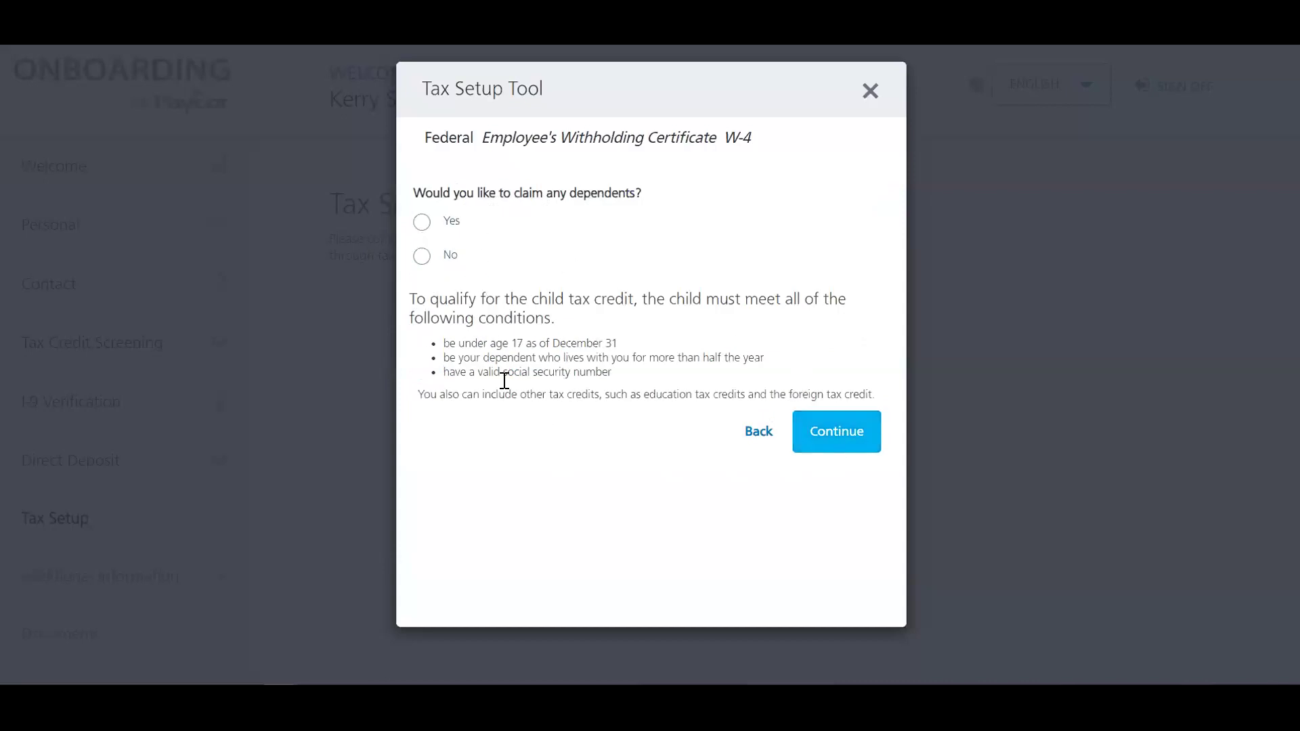
left_click(422, 256)
left_click(806, 444)
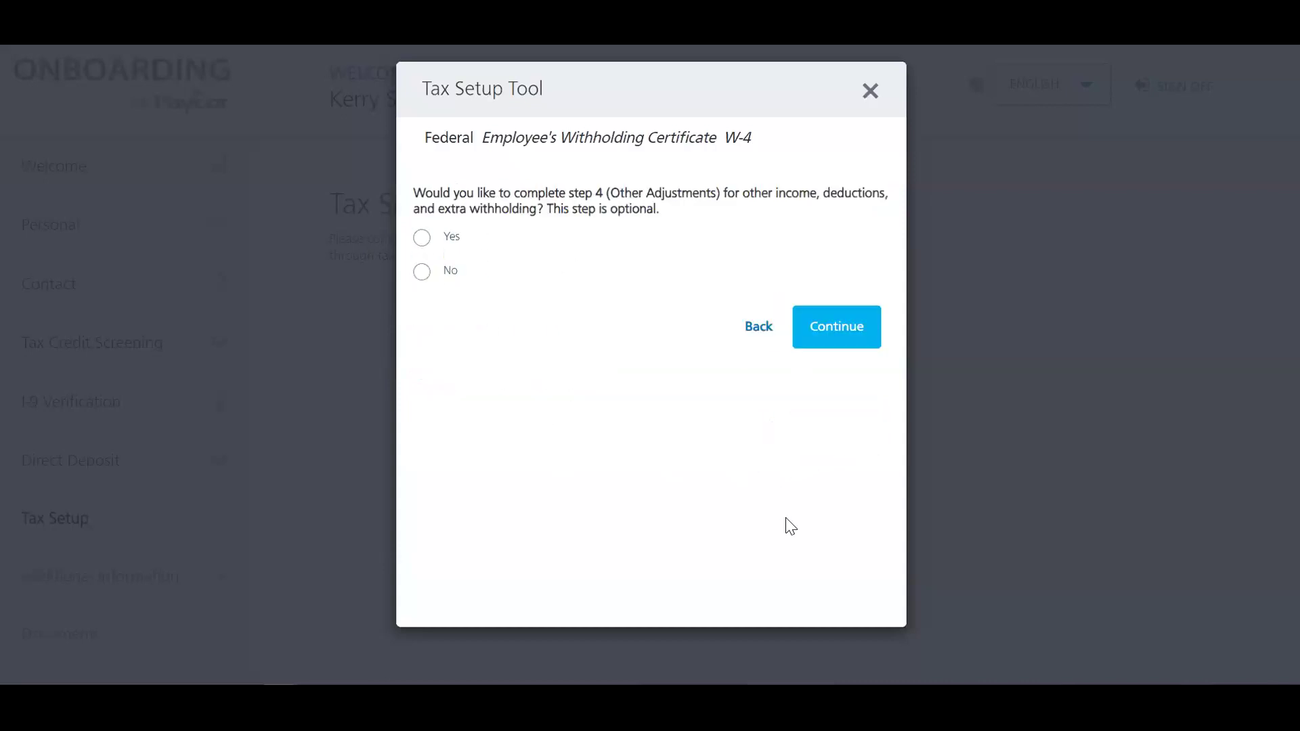
left_click(420, 238)
left_click(860, 338)
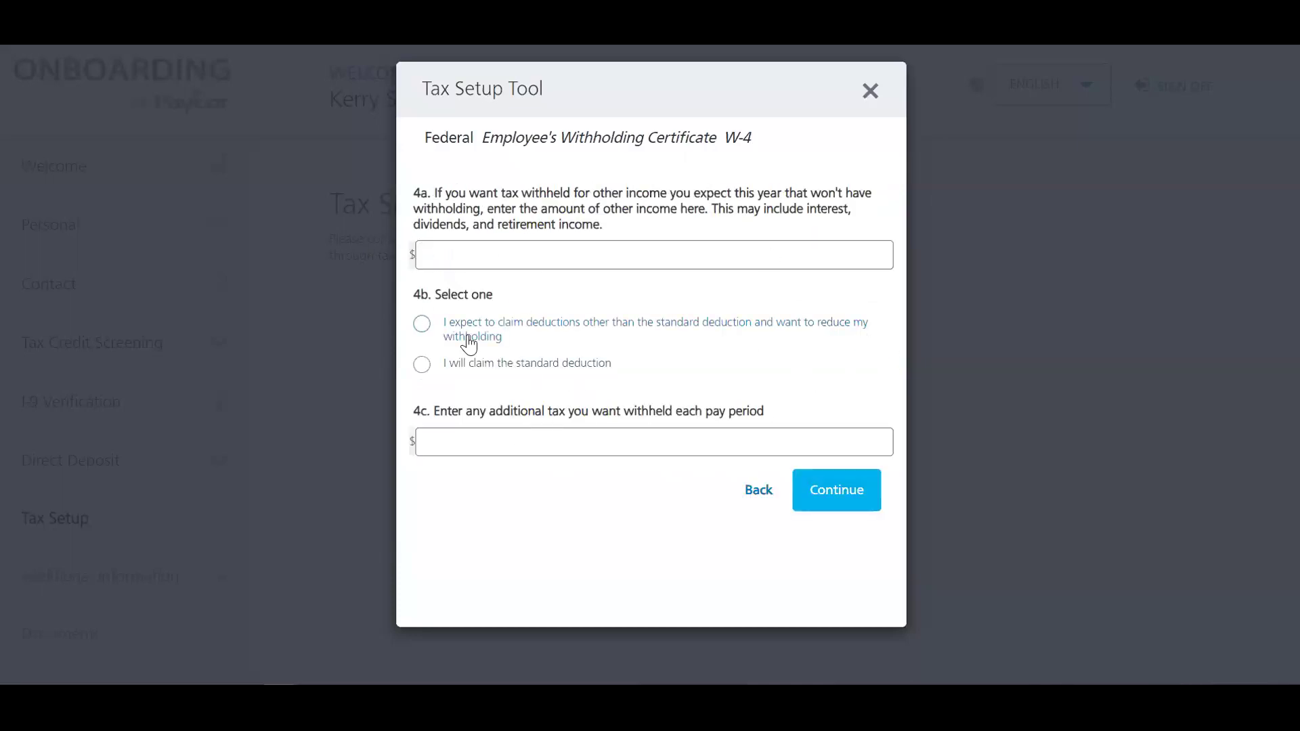
left_click(762, 491)
left_click(422, 272)
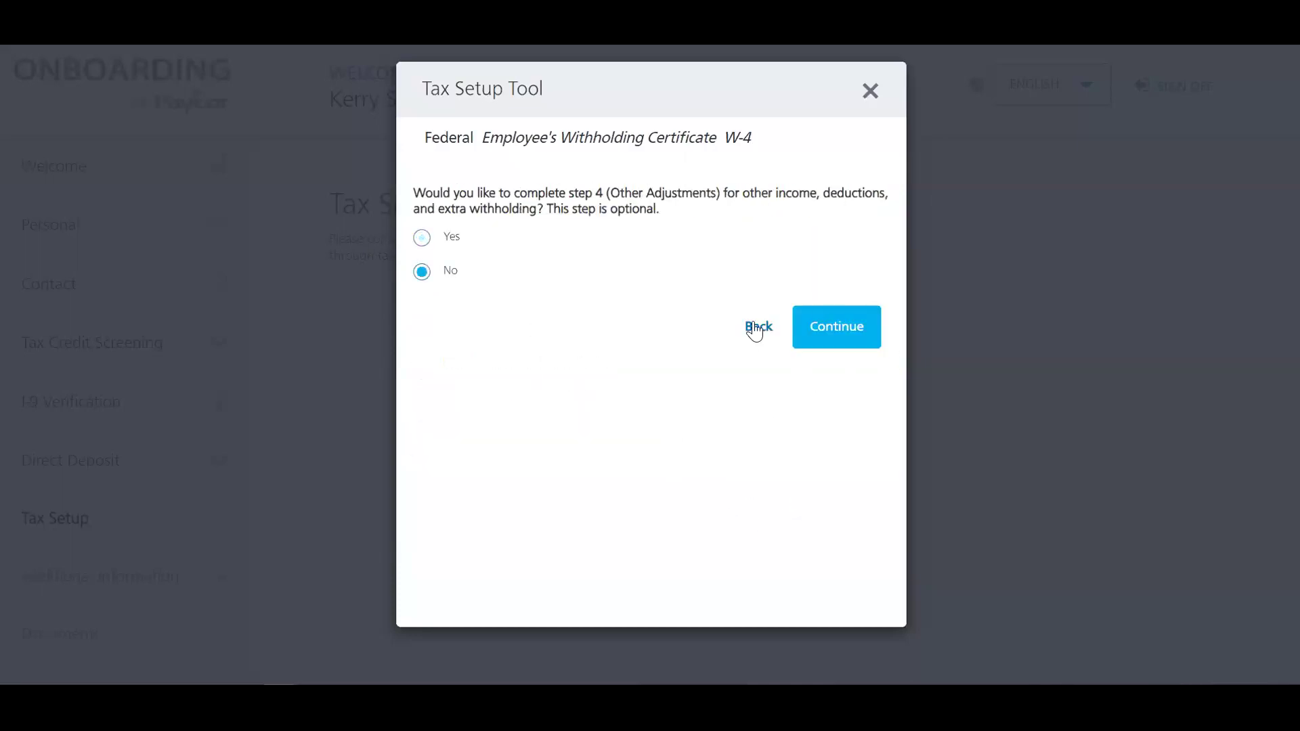
left_click(819, 339)
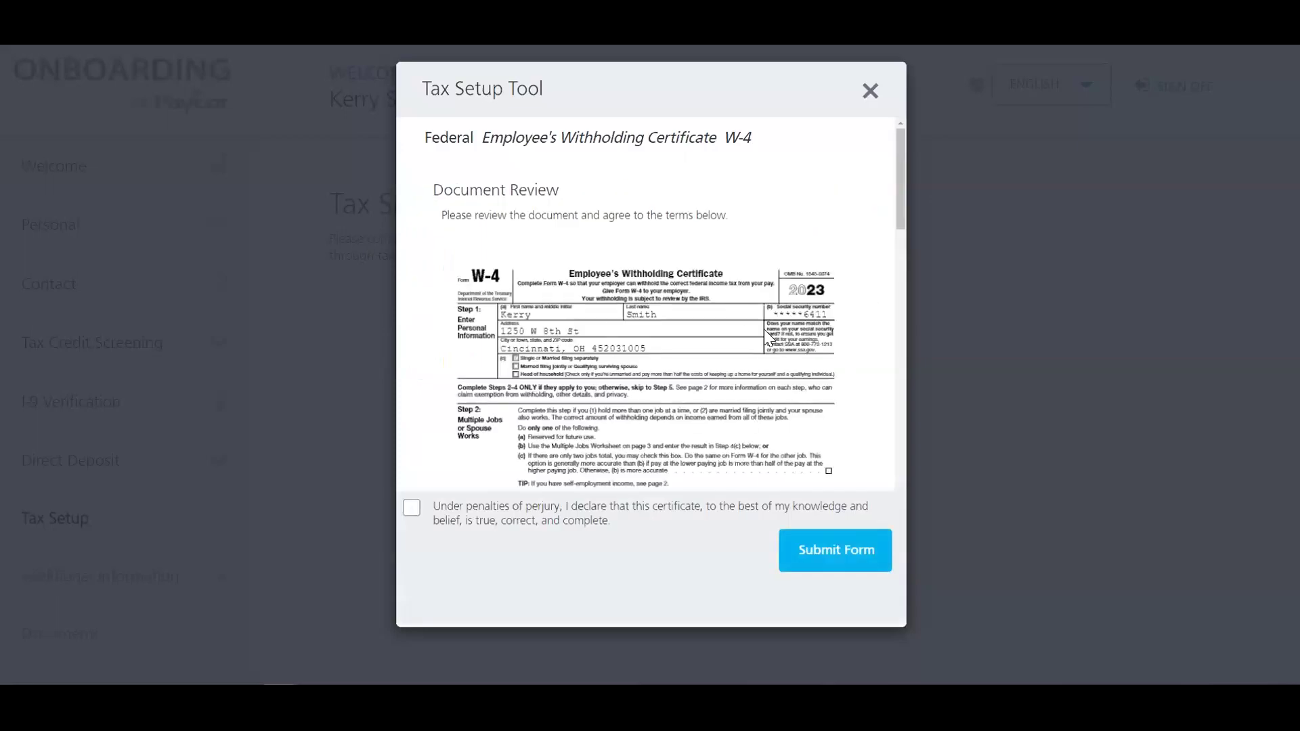
Step: Agree to the perjury declaration, submit the W-4, and start the Ohio IT-4 form
scroll(750, 371, "down", 1)
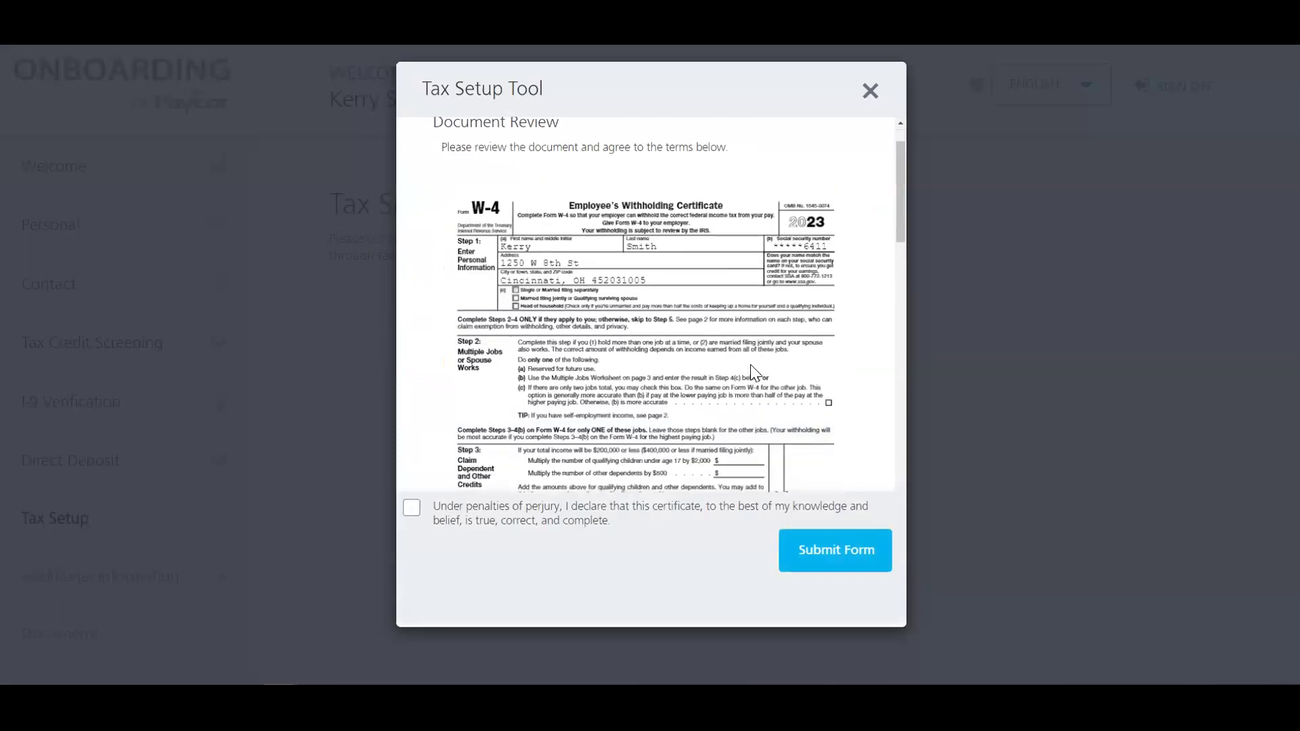
scroll(751, 372, "down", 6)
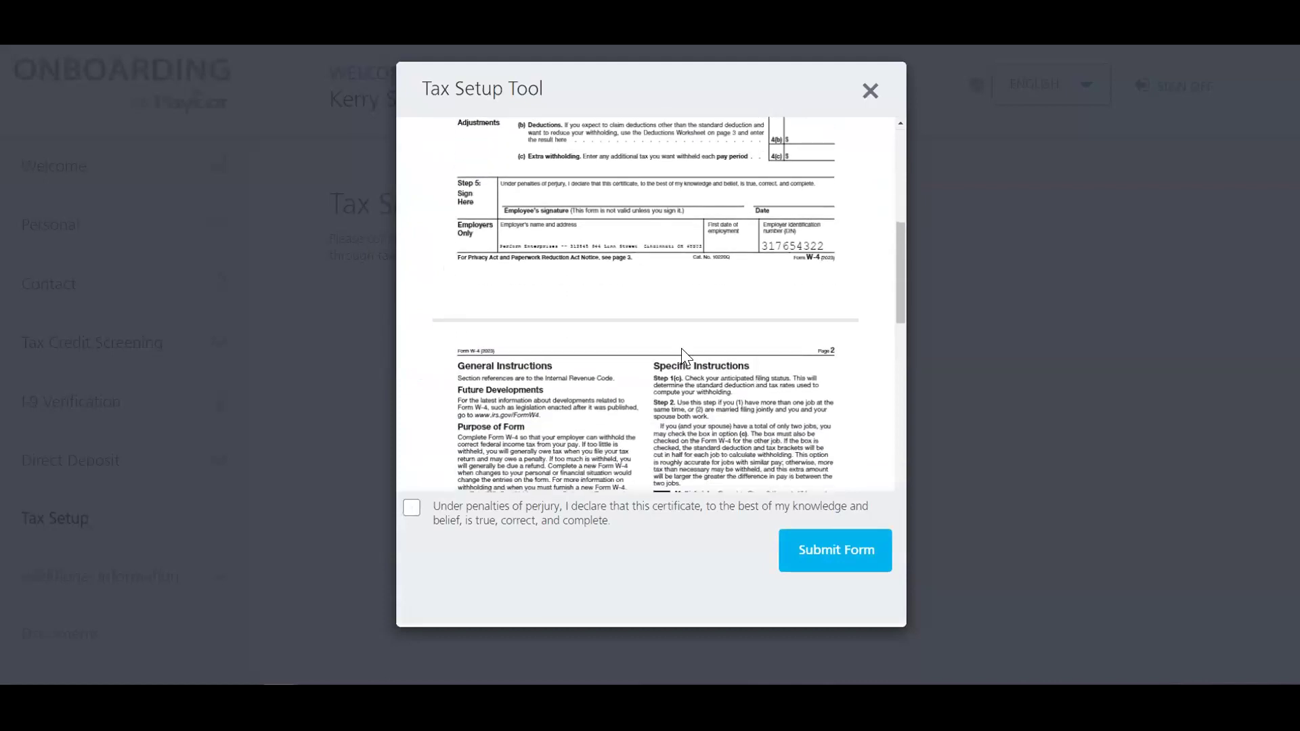
left_click(413, 509)
left_click(880, 552)
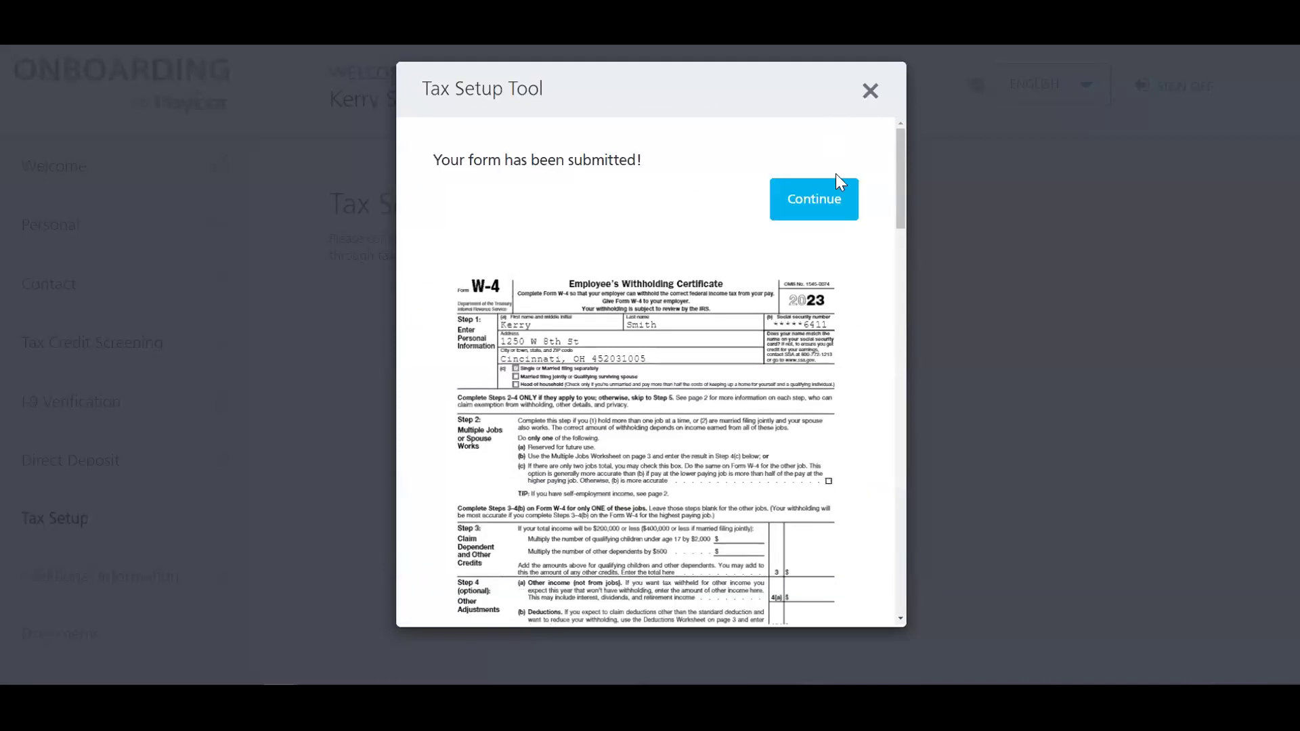
left_click(823, 192)
left_click(876, 298)
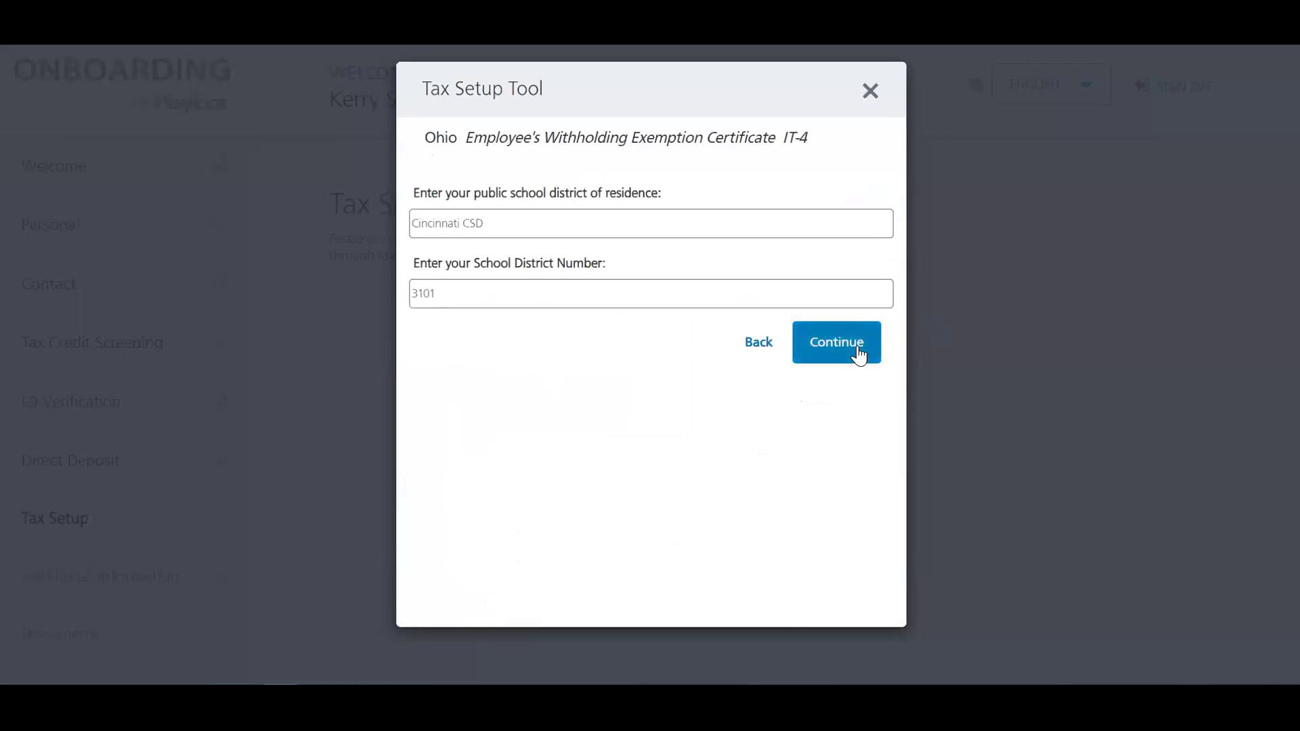
Step: Confirm the school district details and answer No to the Ohio exemption question
left_click(855, 352)
left_click(422, 256)
left_click(847, 318)
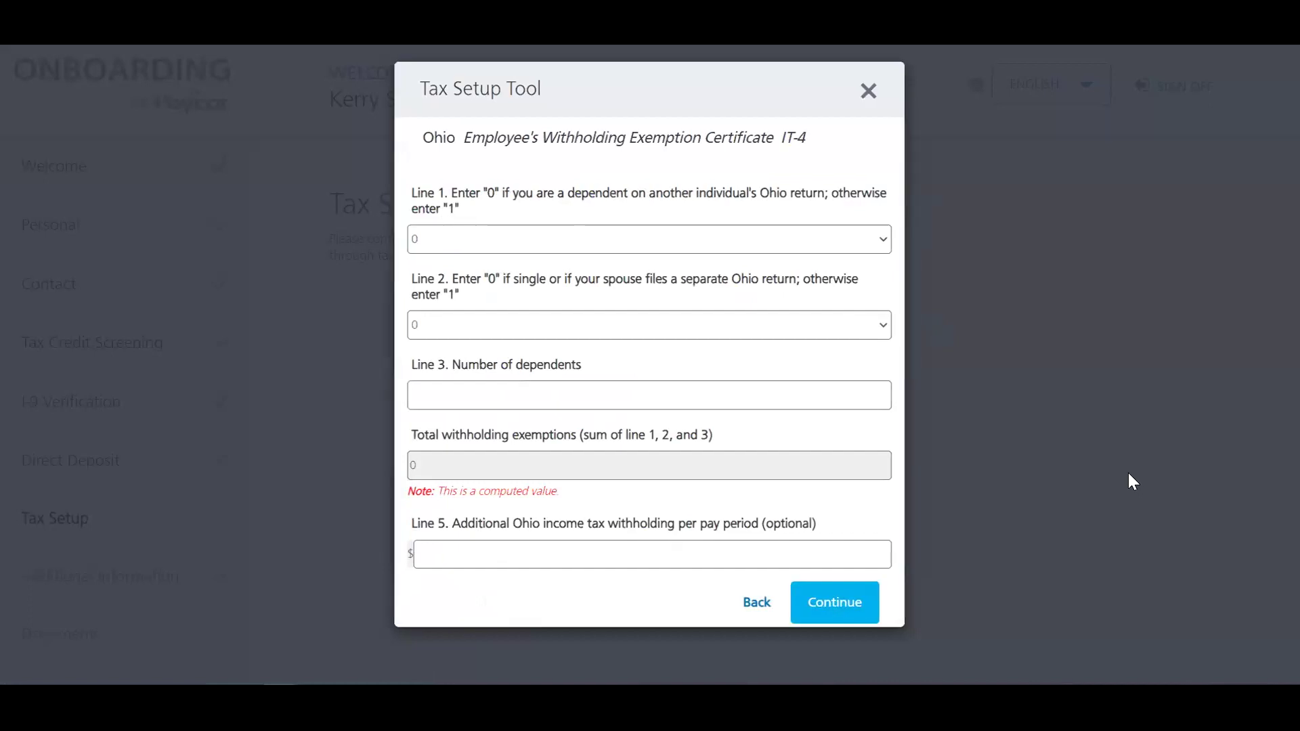
Step: Enter 0 dependents on IT-4 Line 3 and continue to the document review
left_click(832, 613)
left_click_drag(780, 404, 430, 400)
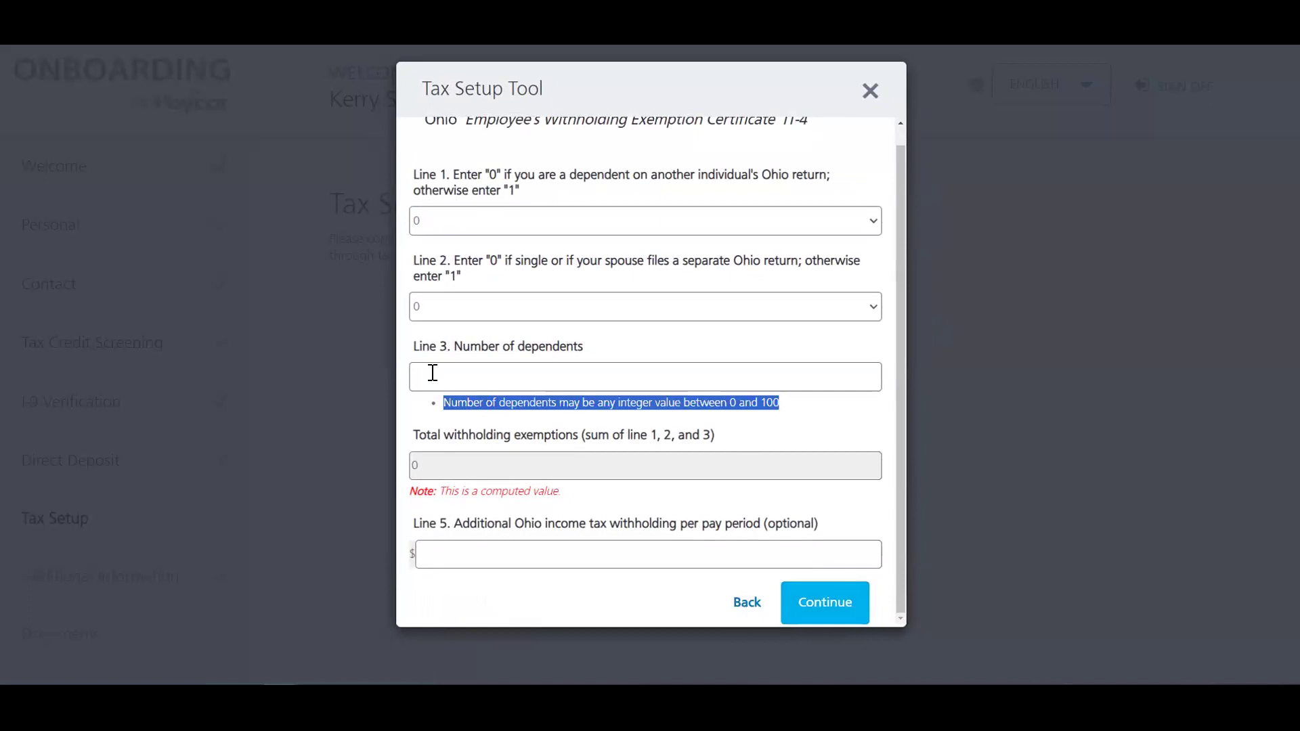
left_click(433, 373)
type("0")
left_click(439, 411)
left_click_drag(441, 418, 435, 404)
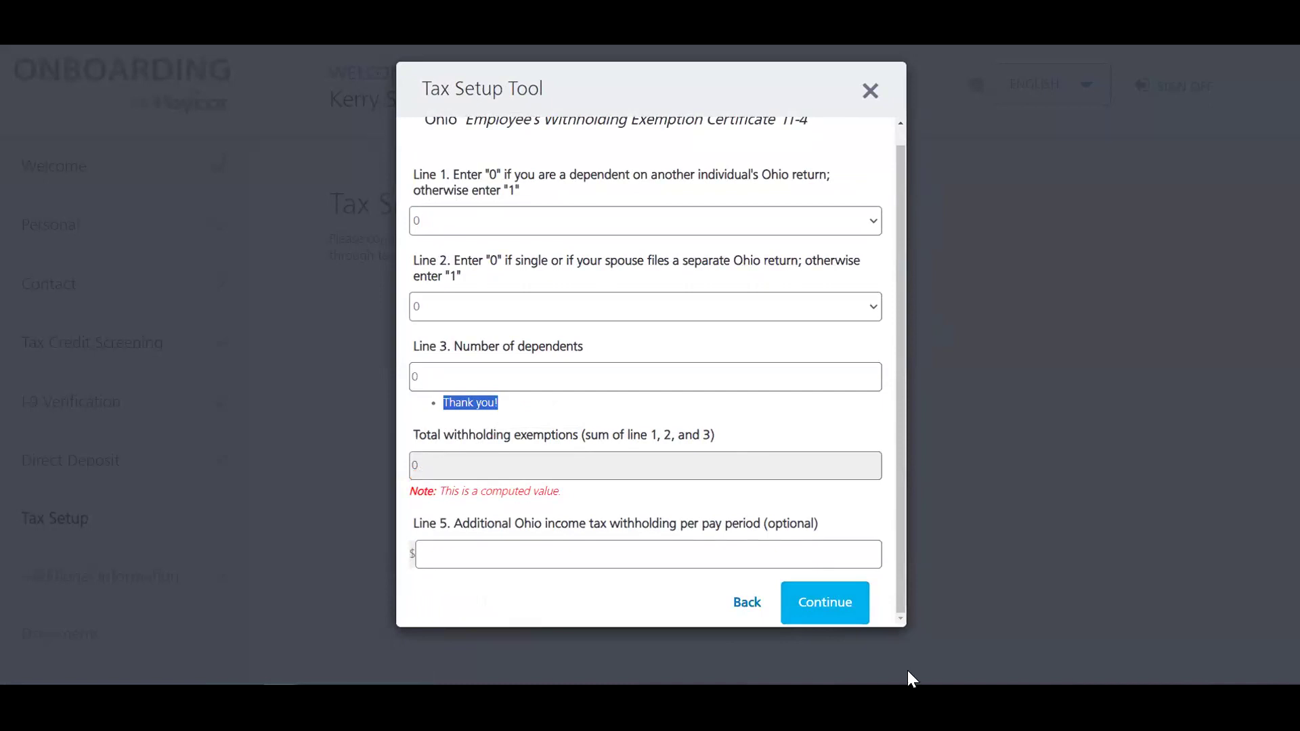
left_click(837, 597)
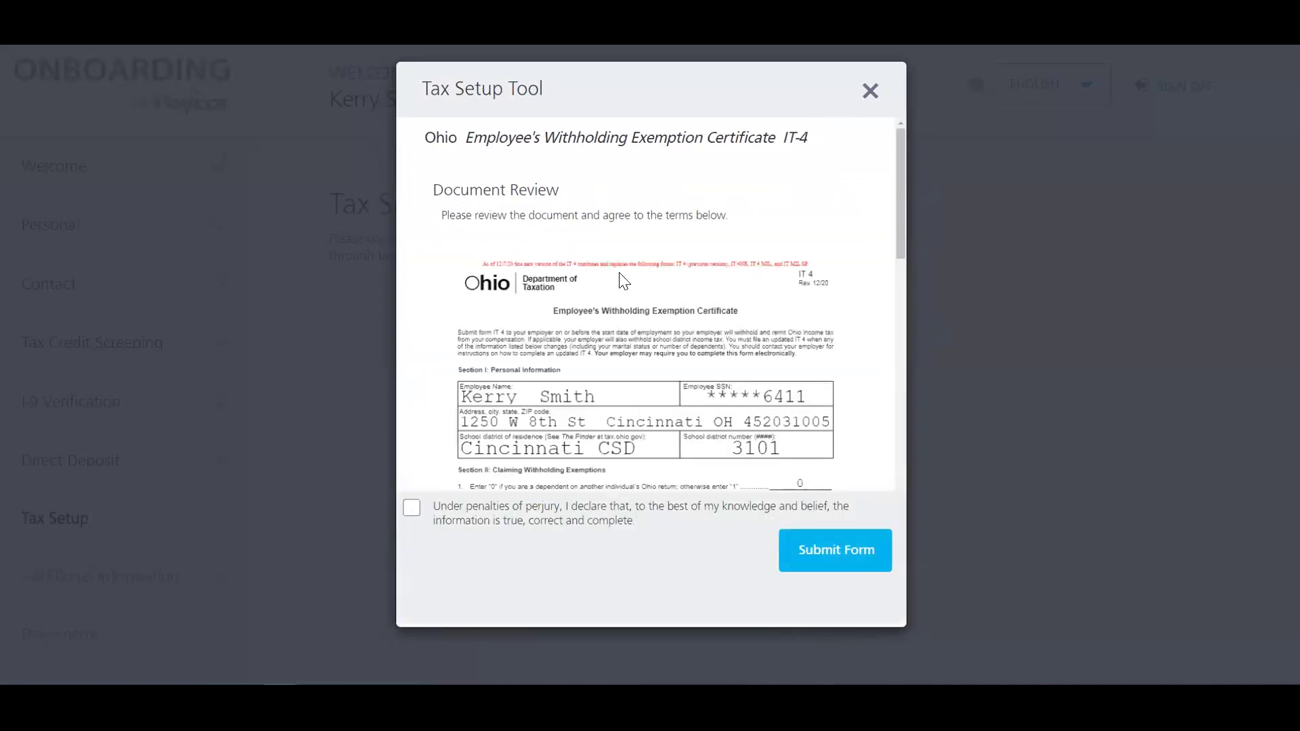
Step: Accept the perjury declaration and submit the Ohio IT-4 form
scroll(596, 400, "down", 10)
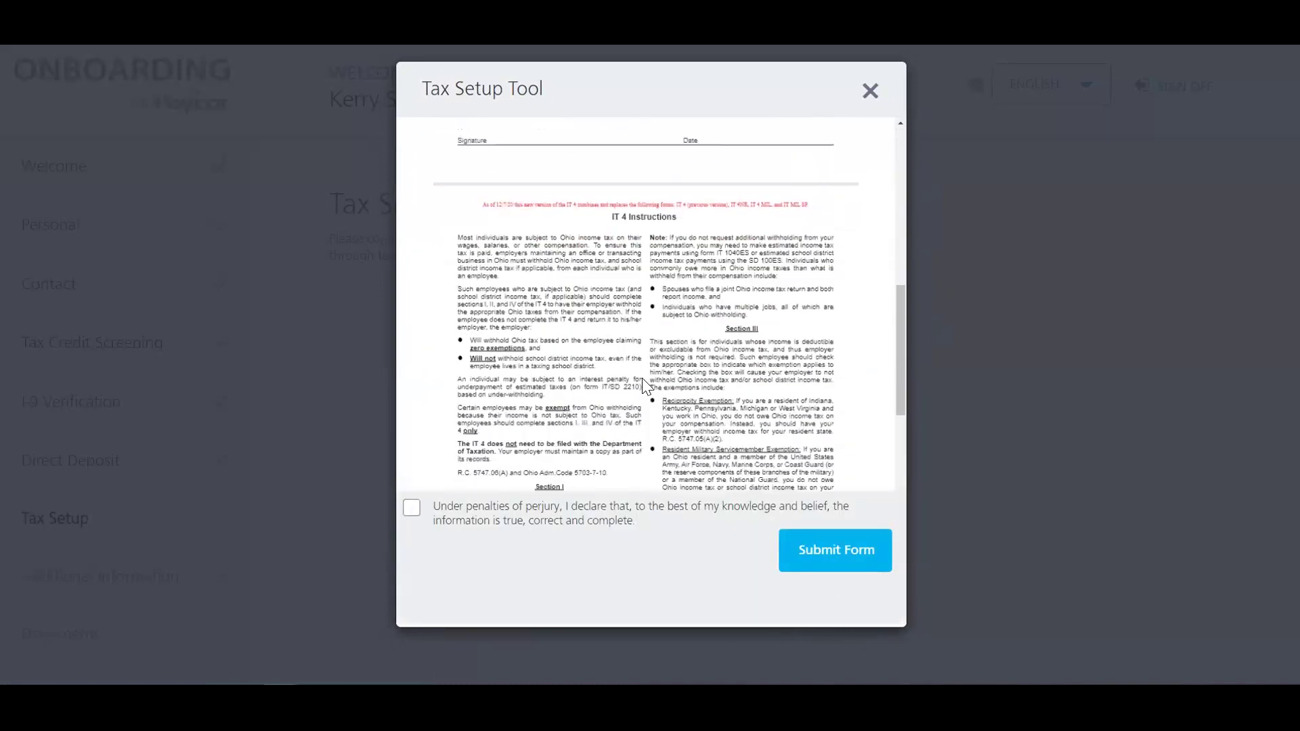
left_click(411, 508)
left_click(839, 566)
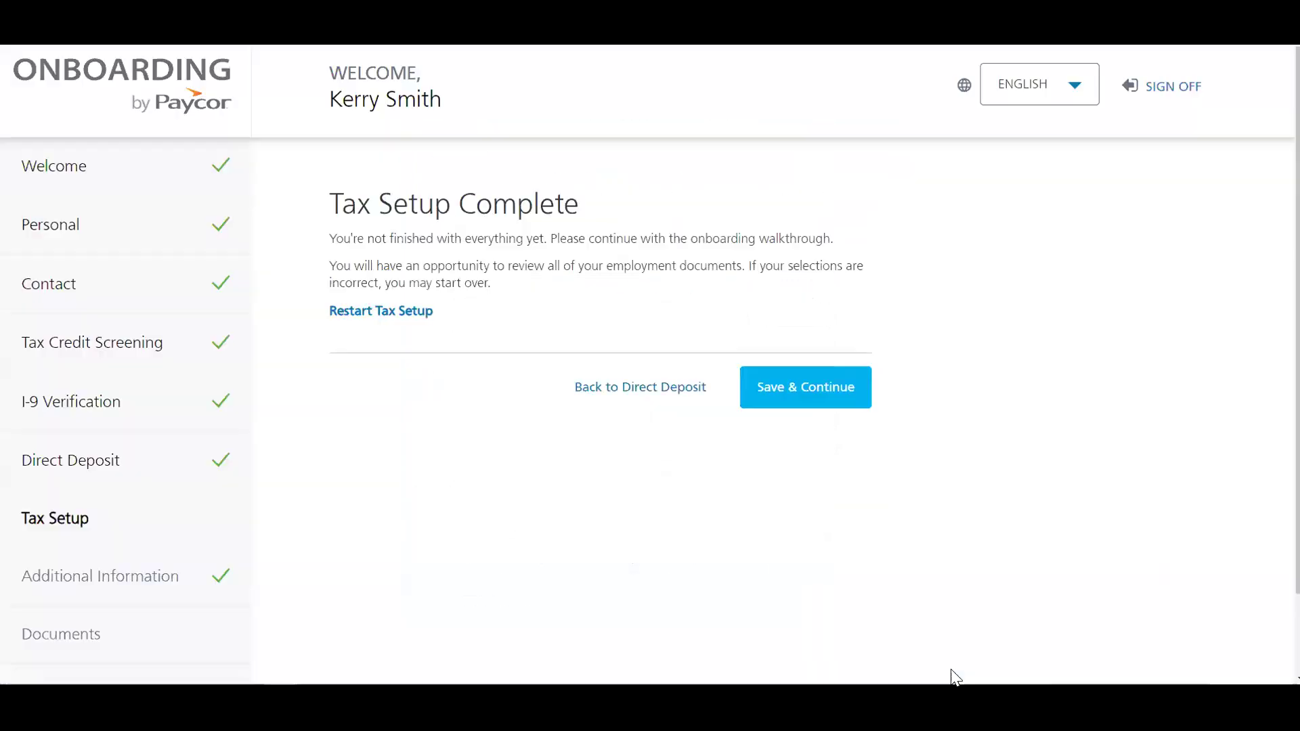
Step: Finish Tax Setup, then look at the License Plate Number and Shirt Size fields
left_click(790, 405)
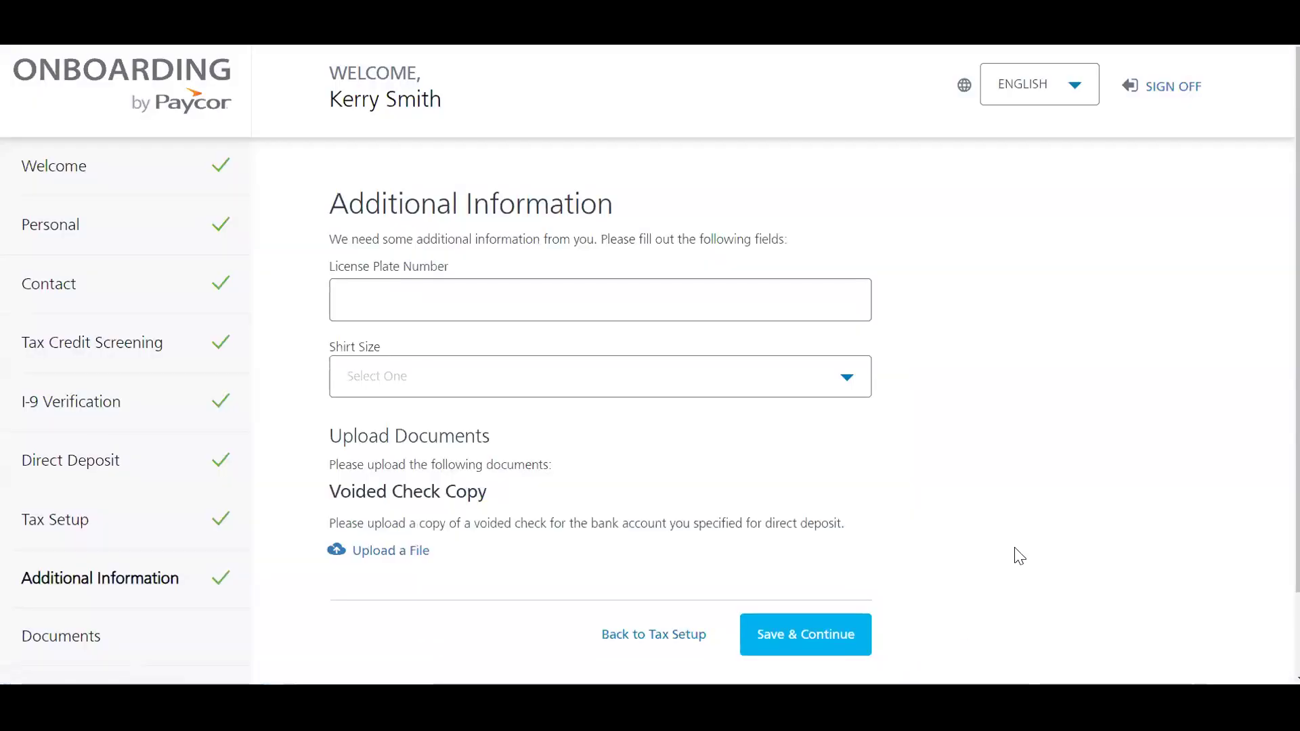
left_click(372, 287)
left_click(363, 380)
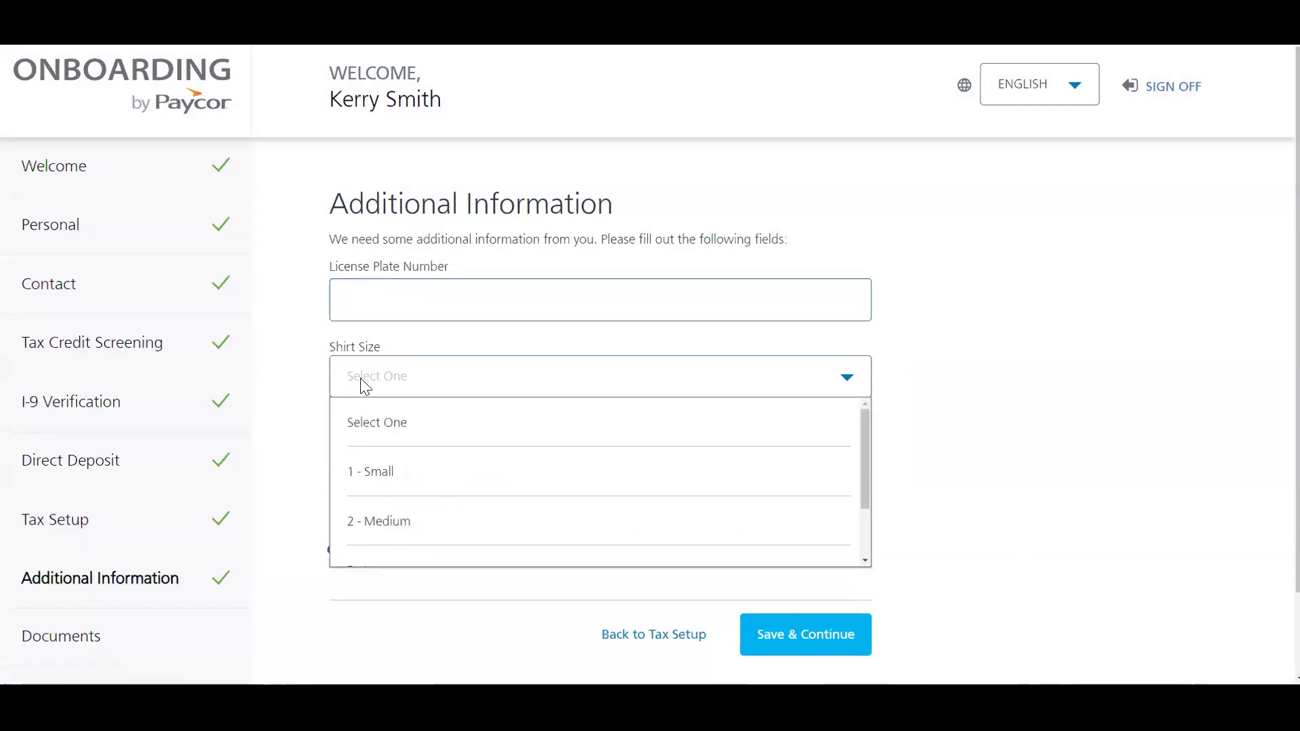
Step: Save Additional Information with License Plate Number and Shirt Size left blank
left_click(288, 388)
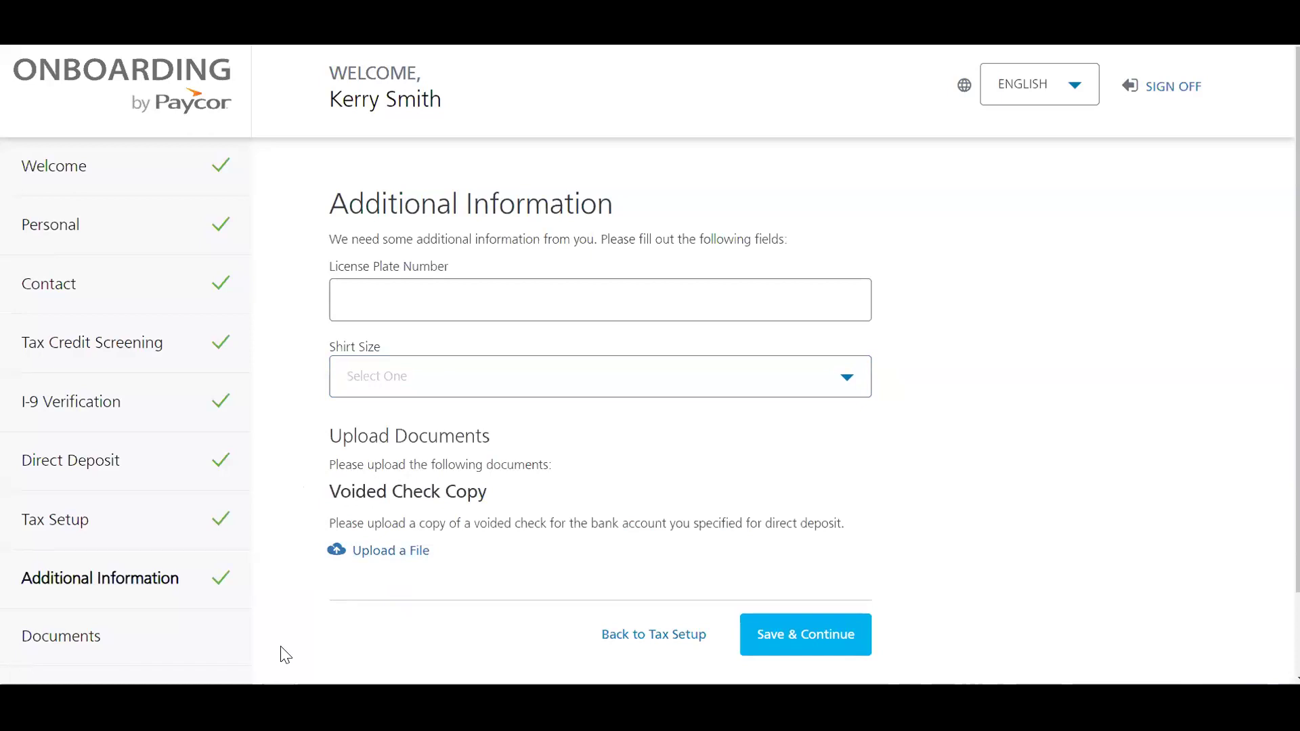
scroll(704, 512, "down", 1)
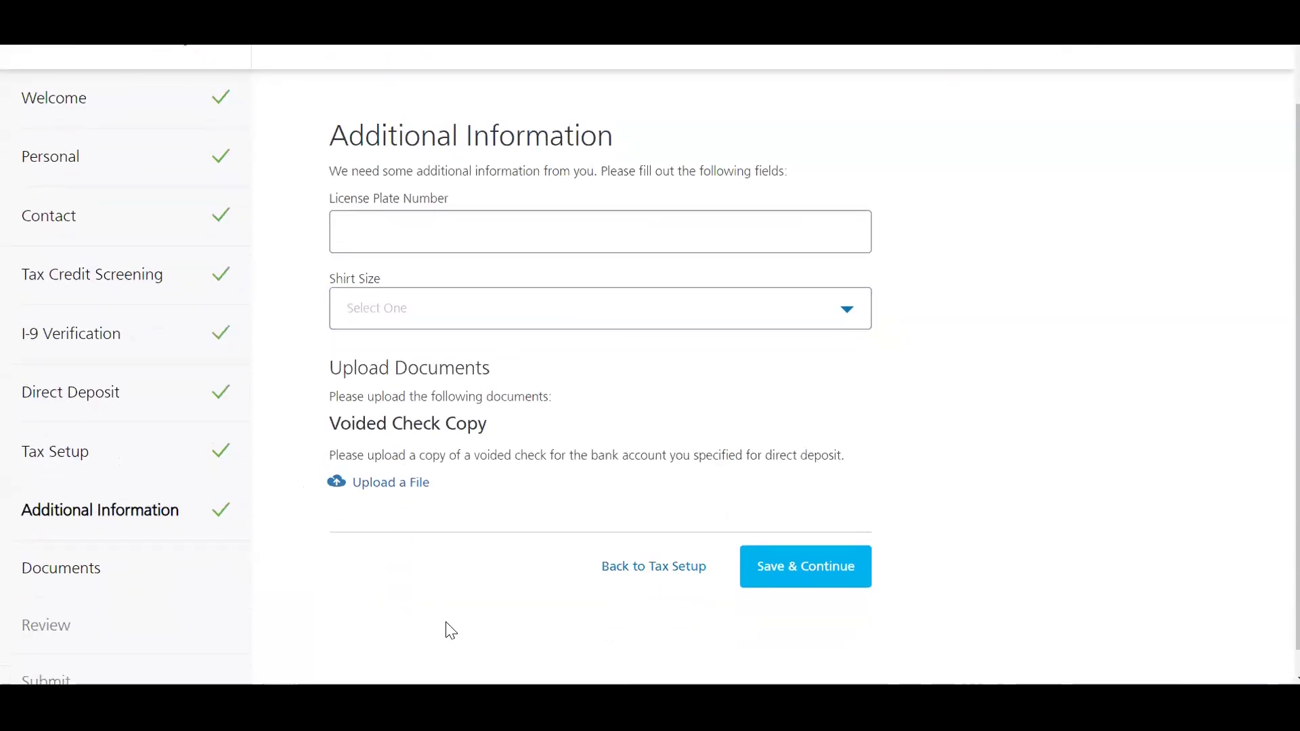
left_click(834, 583)
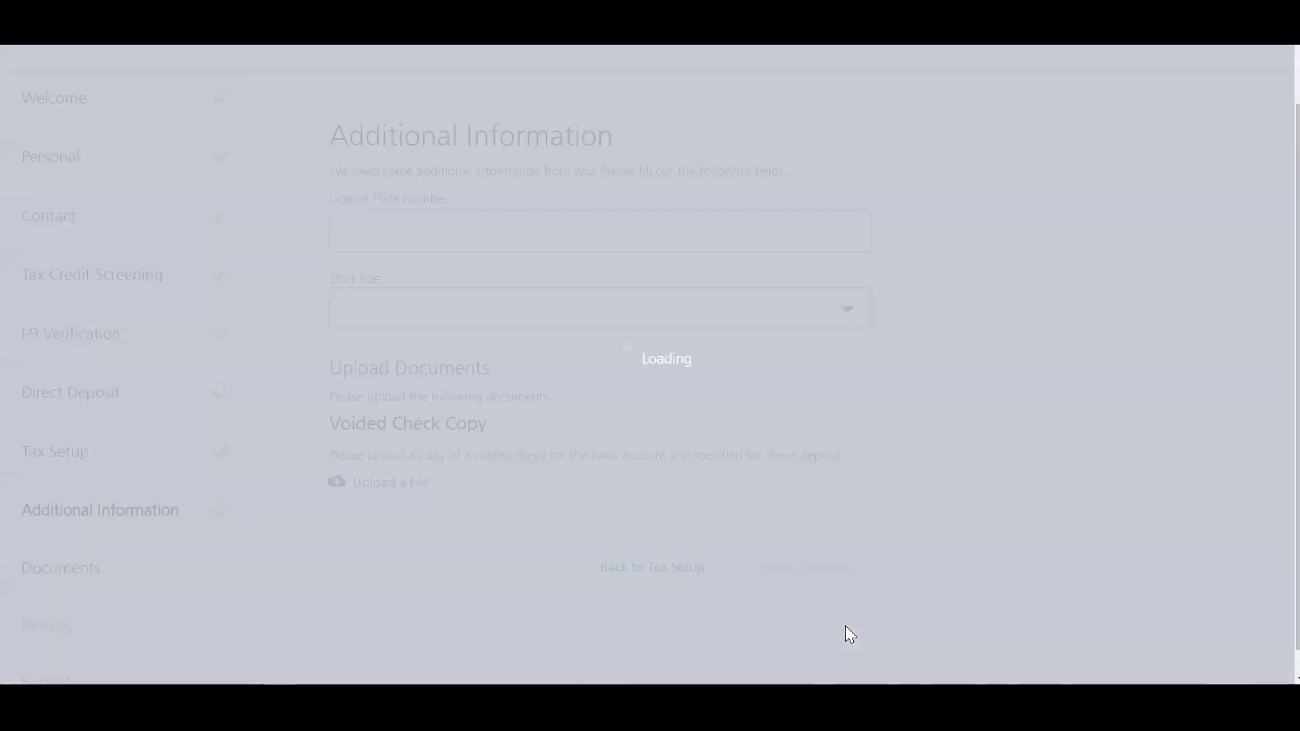
Step: Set up the electronic signature by agreeing to its terms
scroll(1005, 609, "down", 1)
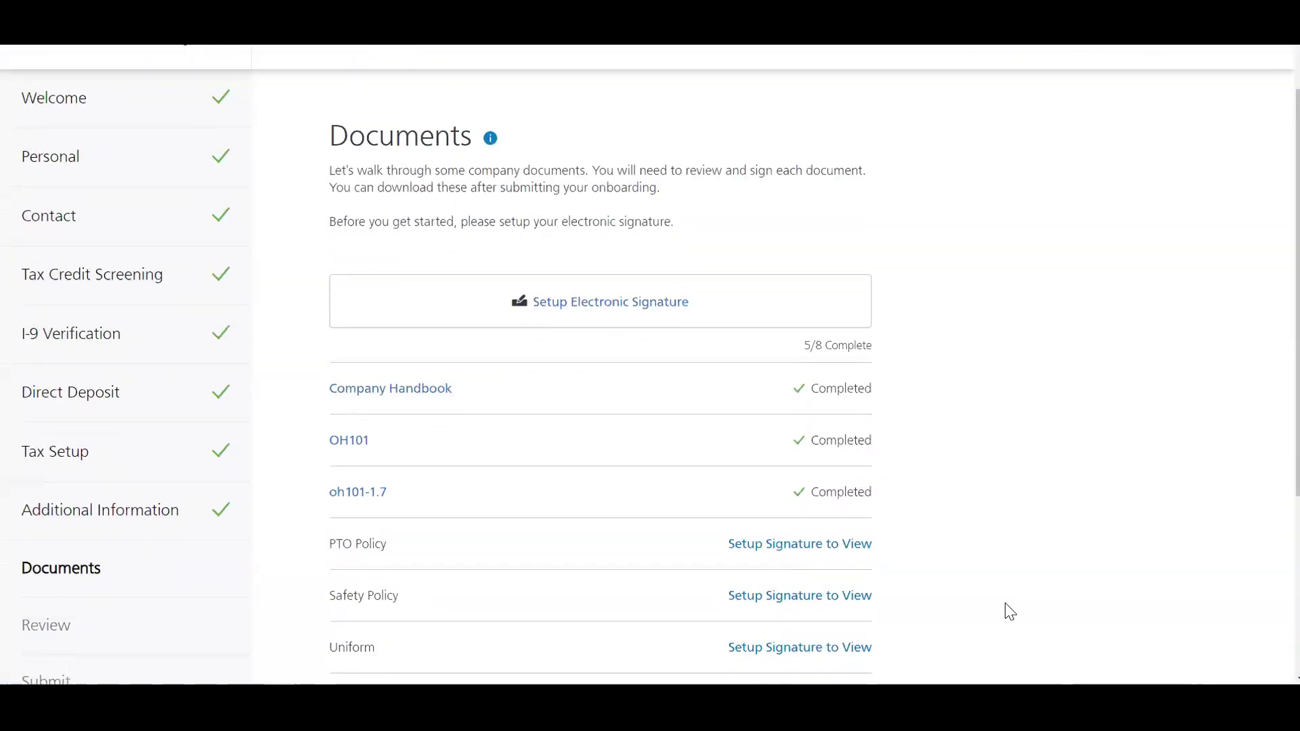
scroll(1006, 606, "down", 1)
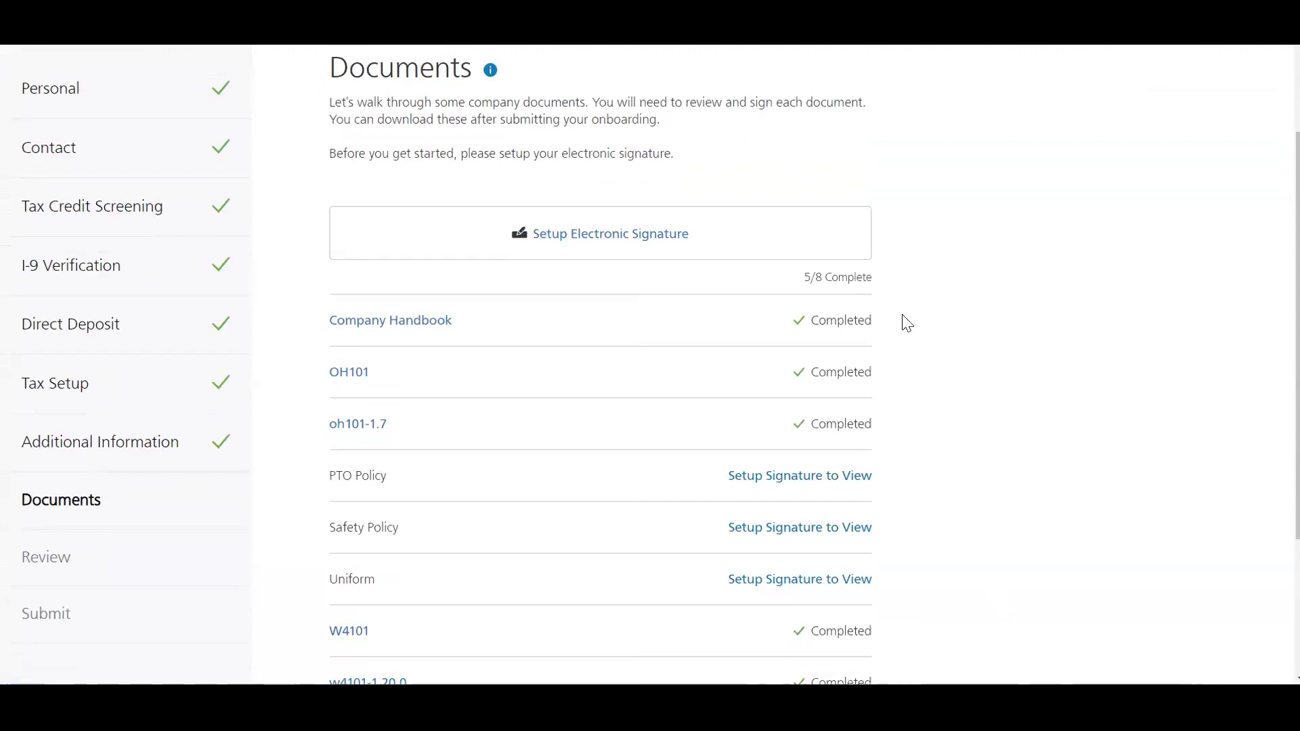
left_click(586, 240)
left_click(792, 450)
Step: Read through the Company Handbook document, then close it
left_click(398, 264)
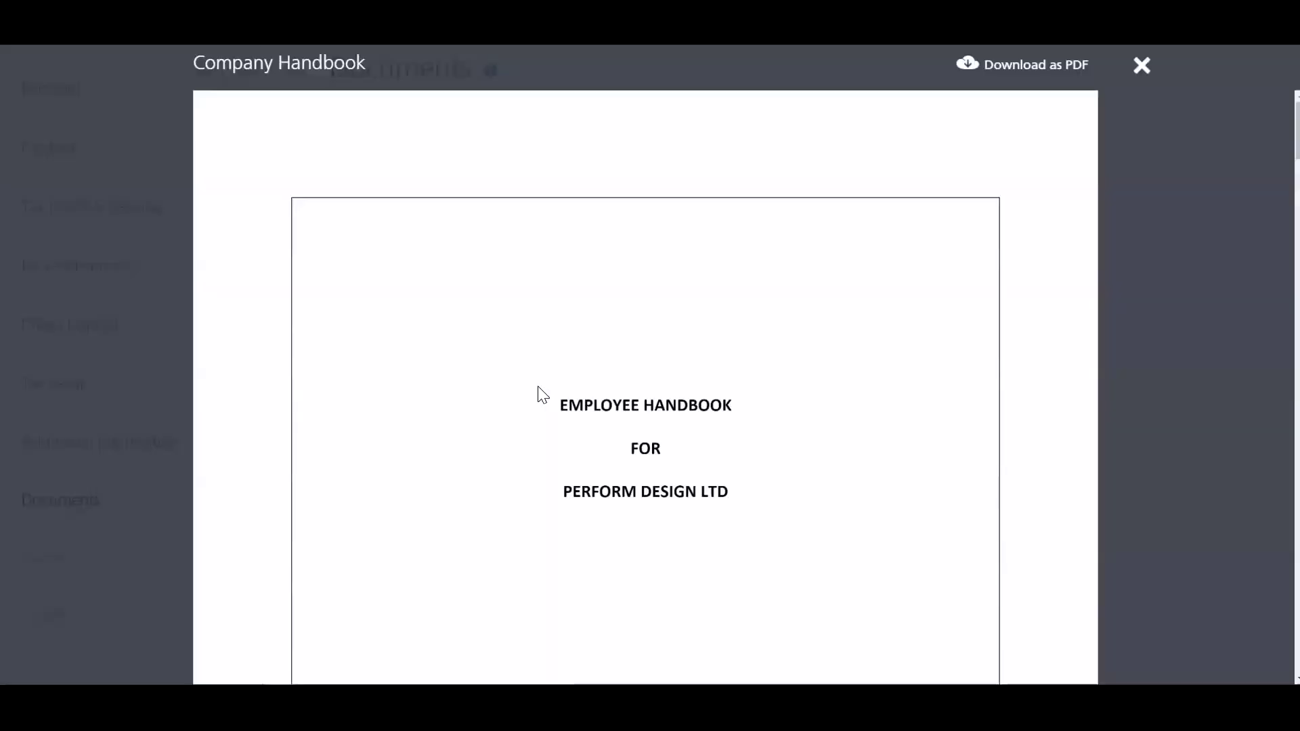
scroll(543, 395, "down", 12)
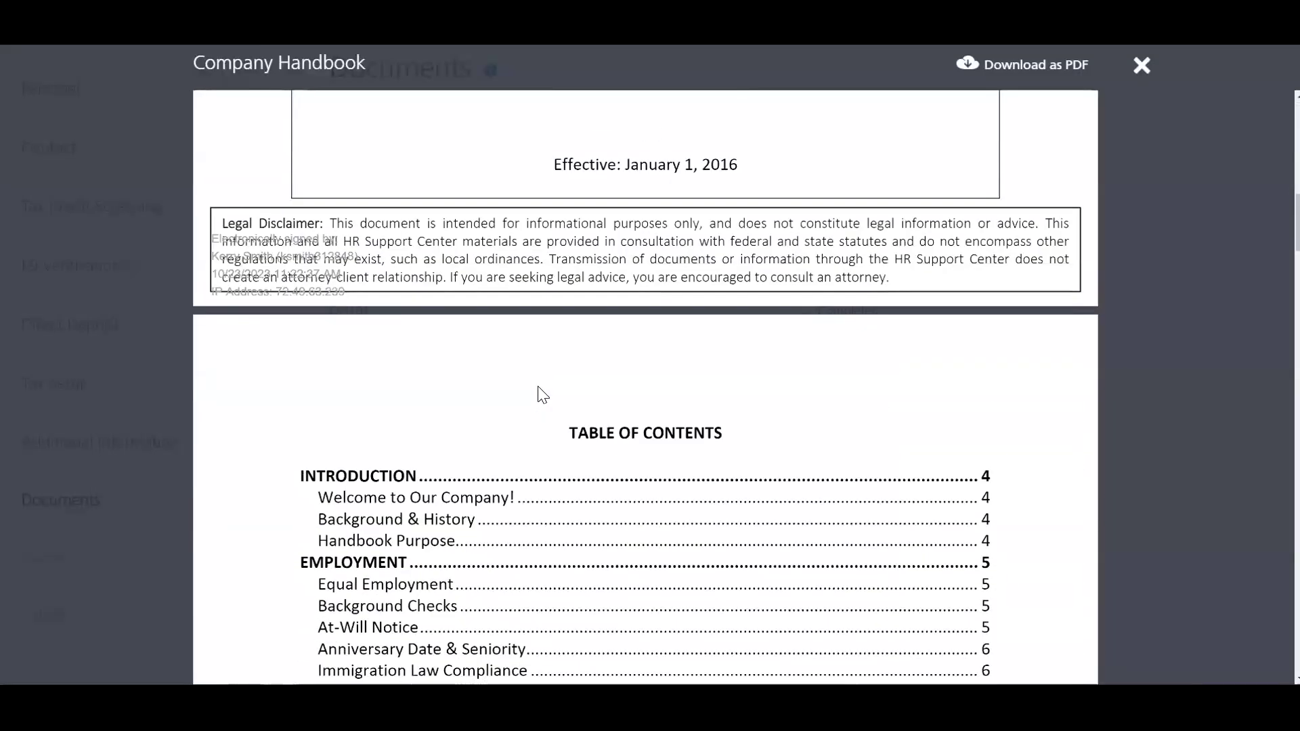
scroll(383, 423, "down", 10)
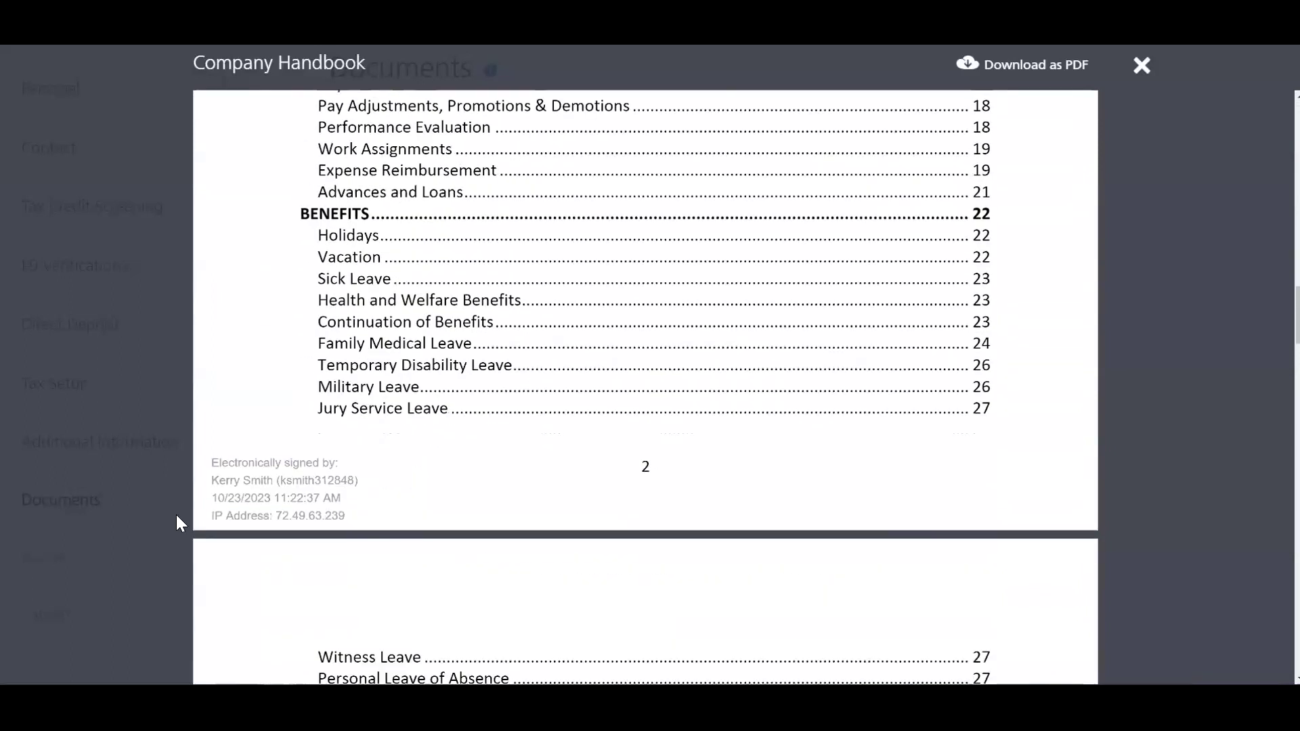
left_click(274, 507)
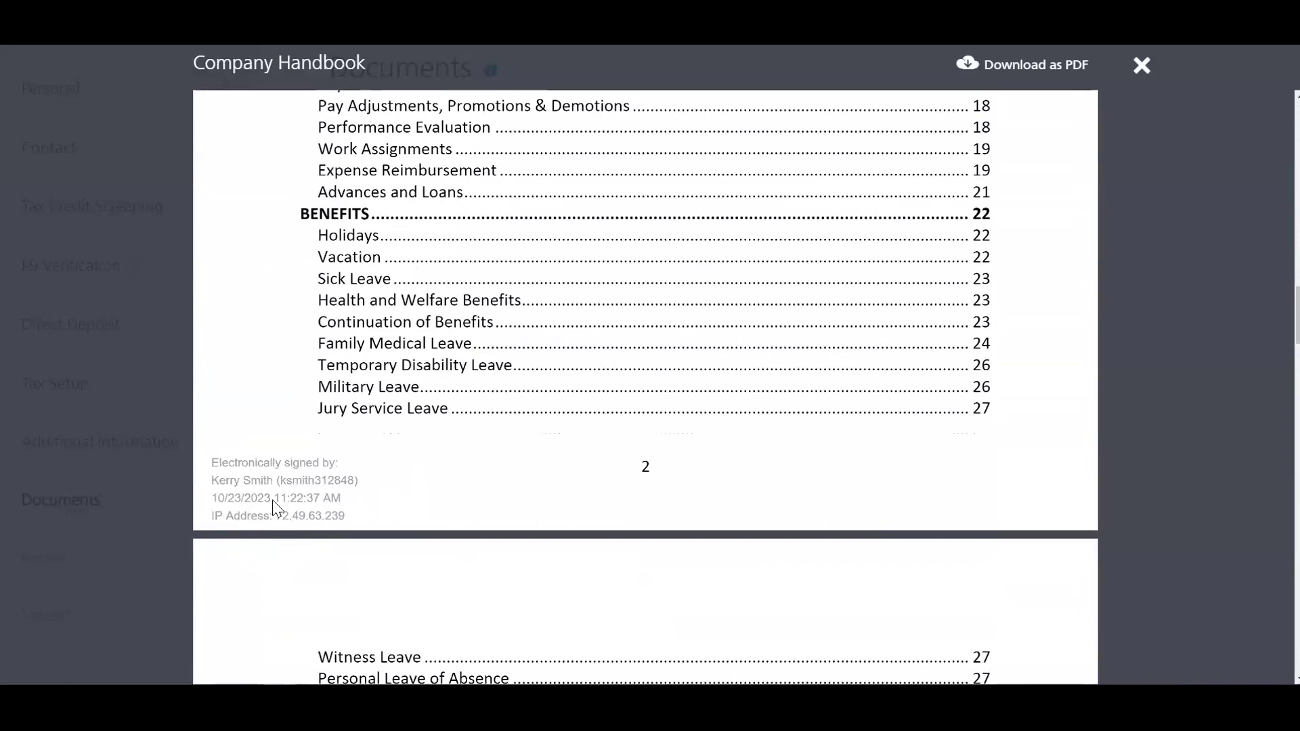
left_click(1141, 65)
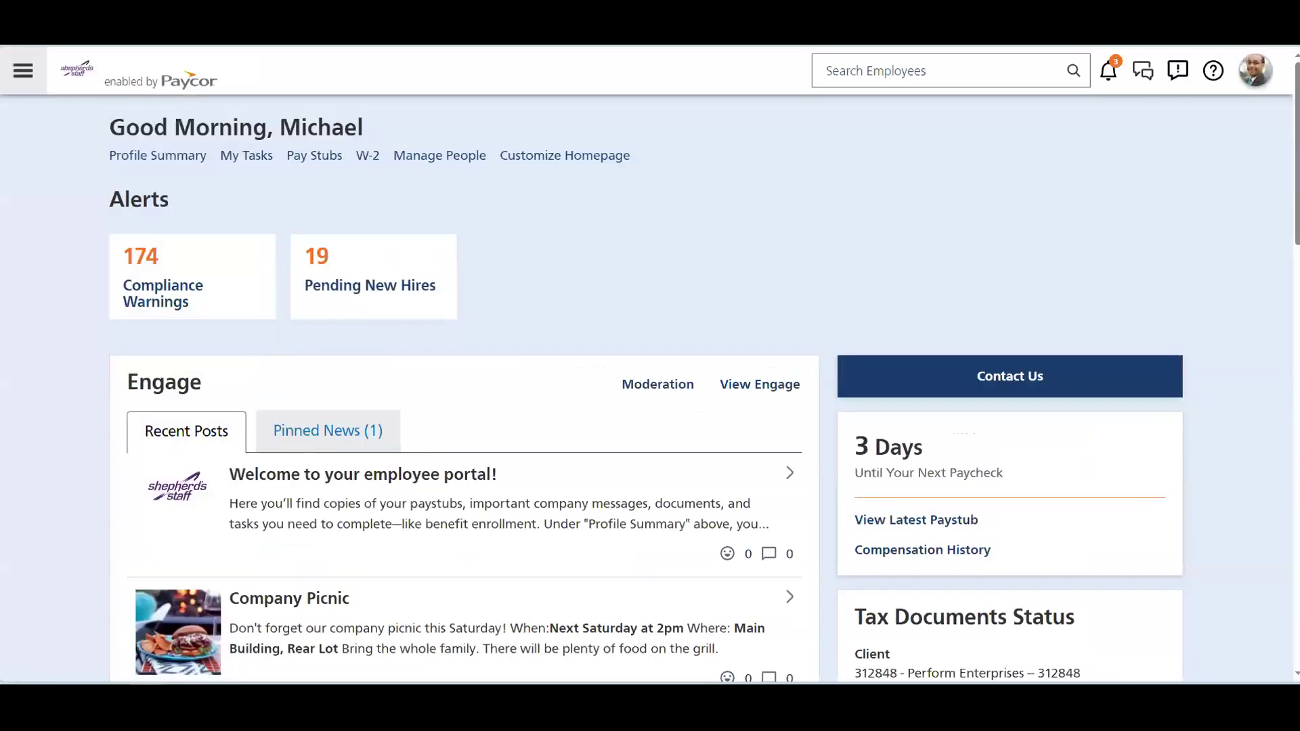
Step: Open Manage All Pending New Hires from the dashboard's Onboarding section
scroll(50, 221, "down", 10)
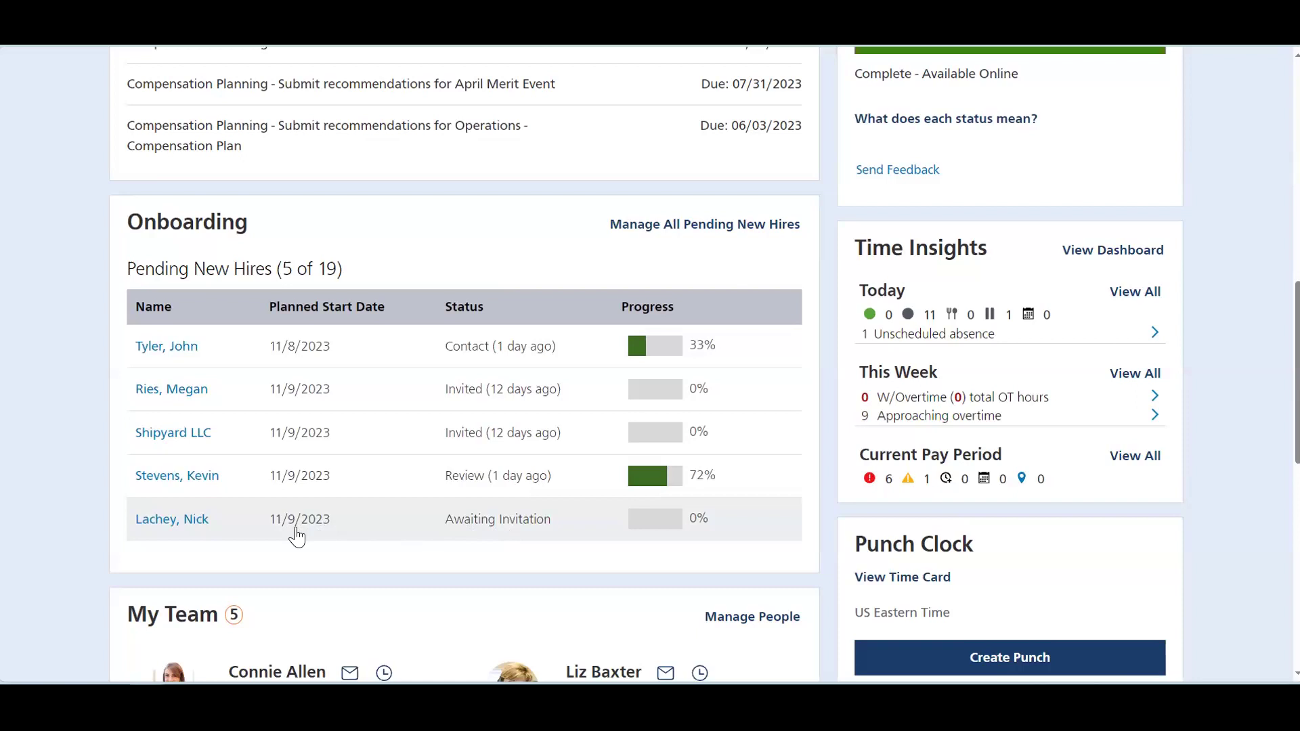
left_click(667, 224)
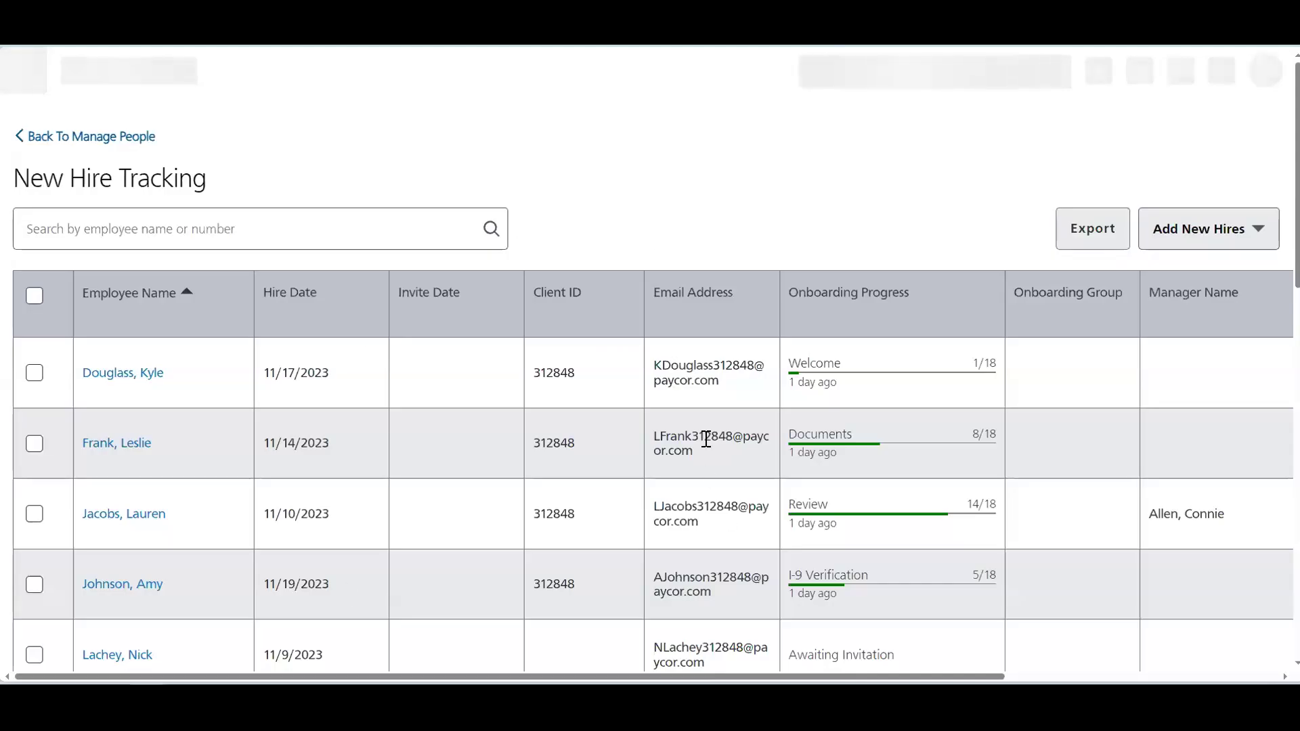
Step: Open the new hire showing 17/18 Review progress in the tracking table
scroll(706, 439, "down", 9)
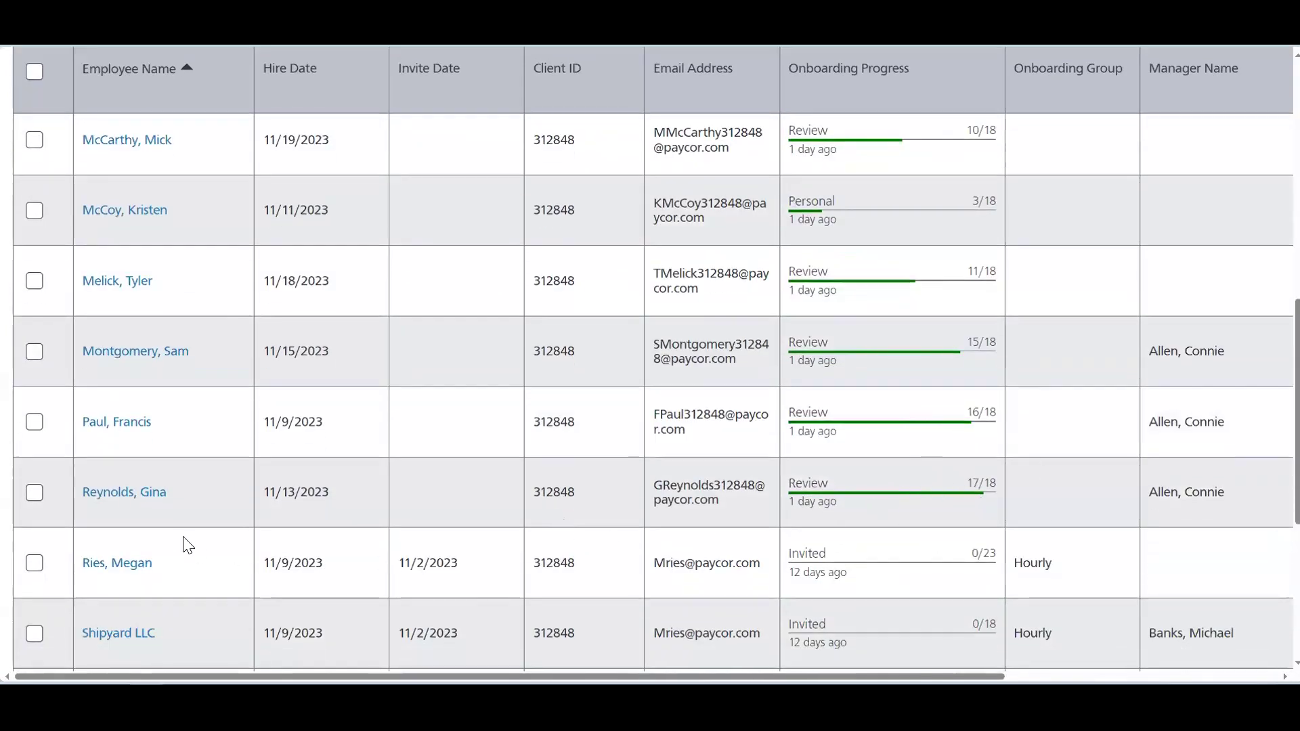
left_click(131, 501)
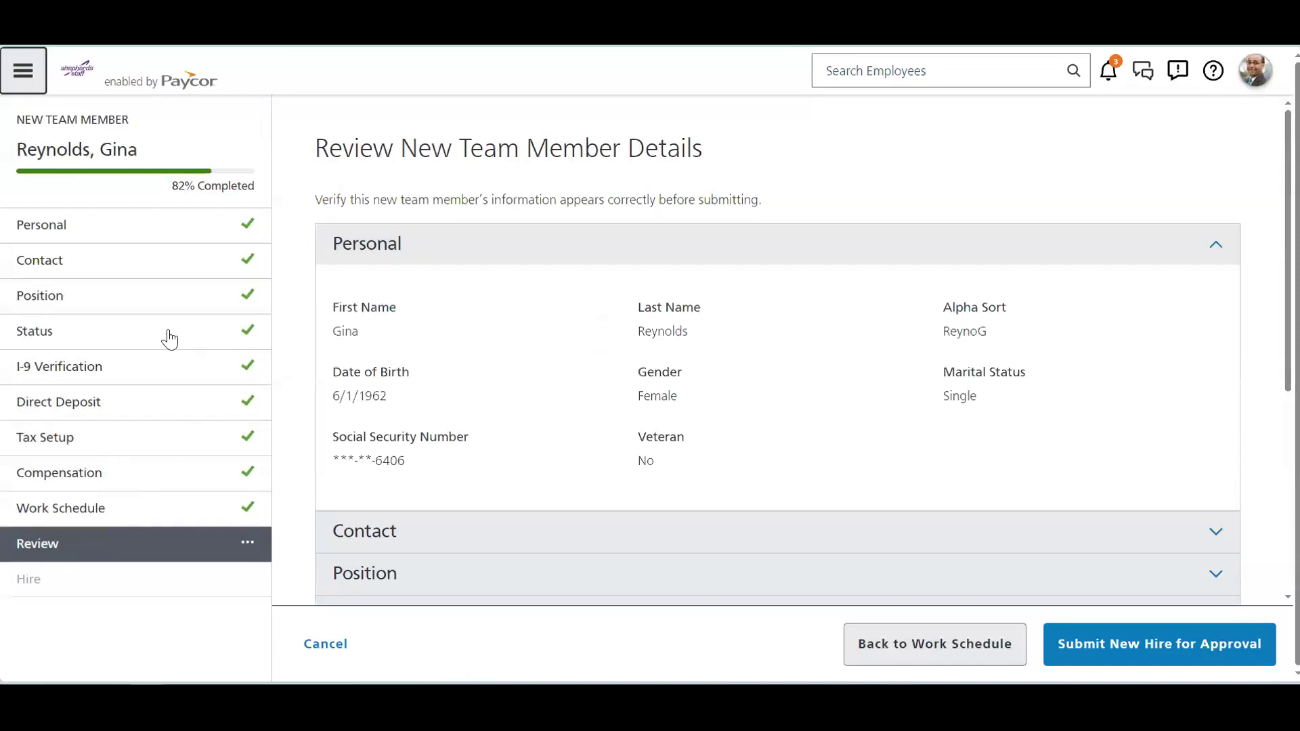
left_click(59, 308)
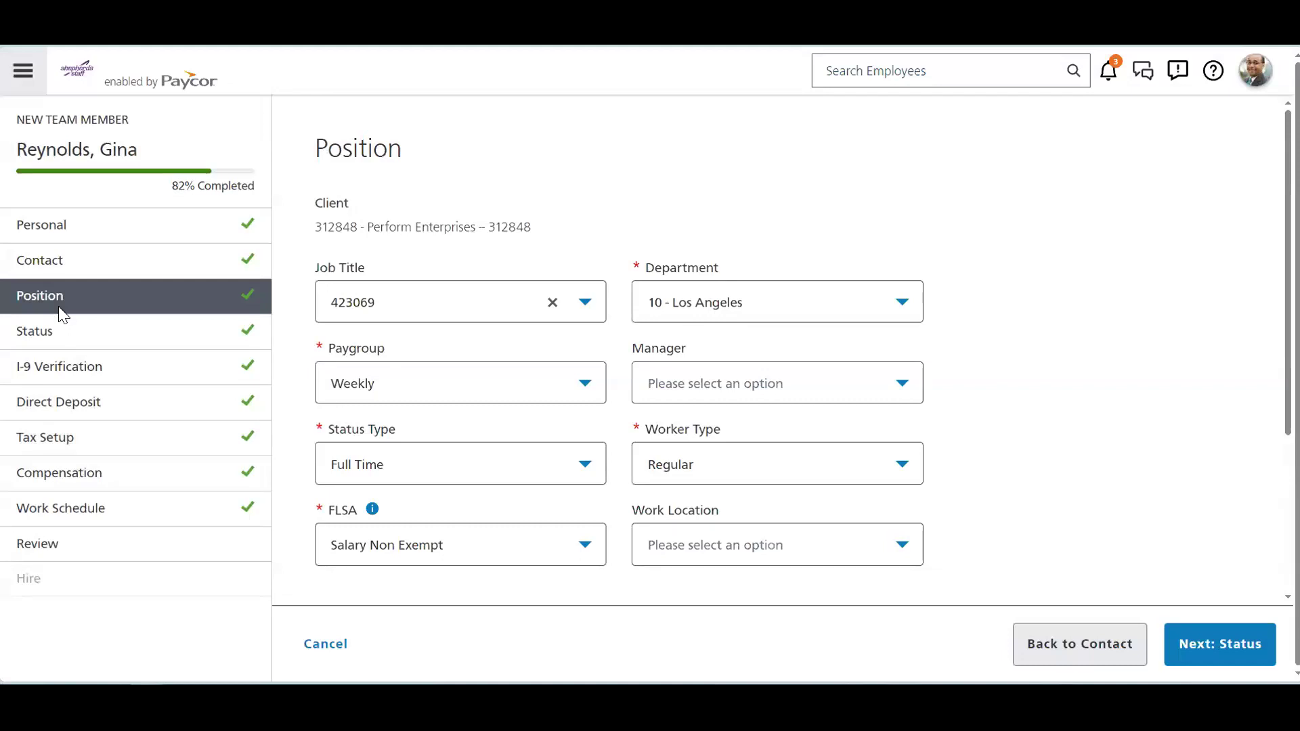
left_click(60, 370)
scroll(566, 372, "down", 10)
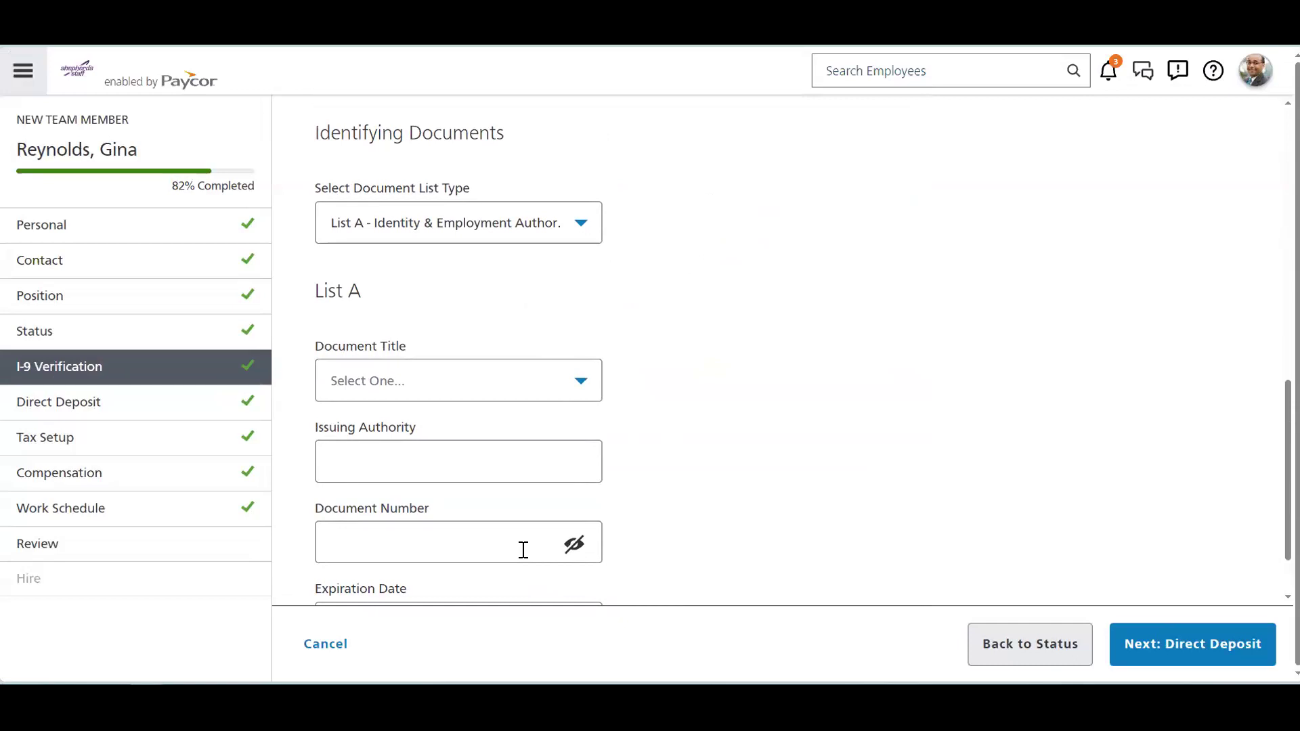
left_click(80, 479)
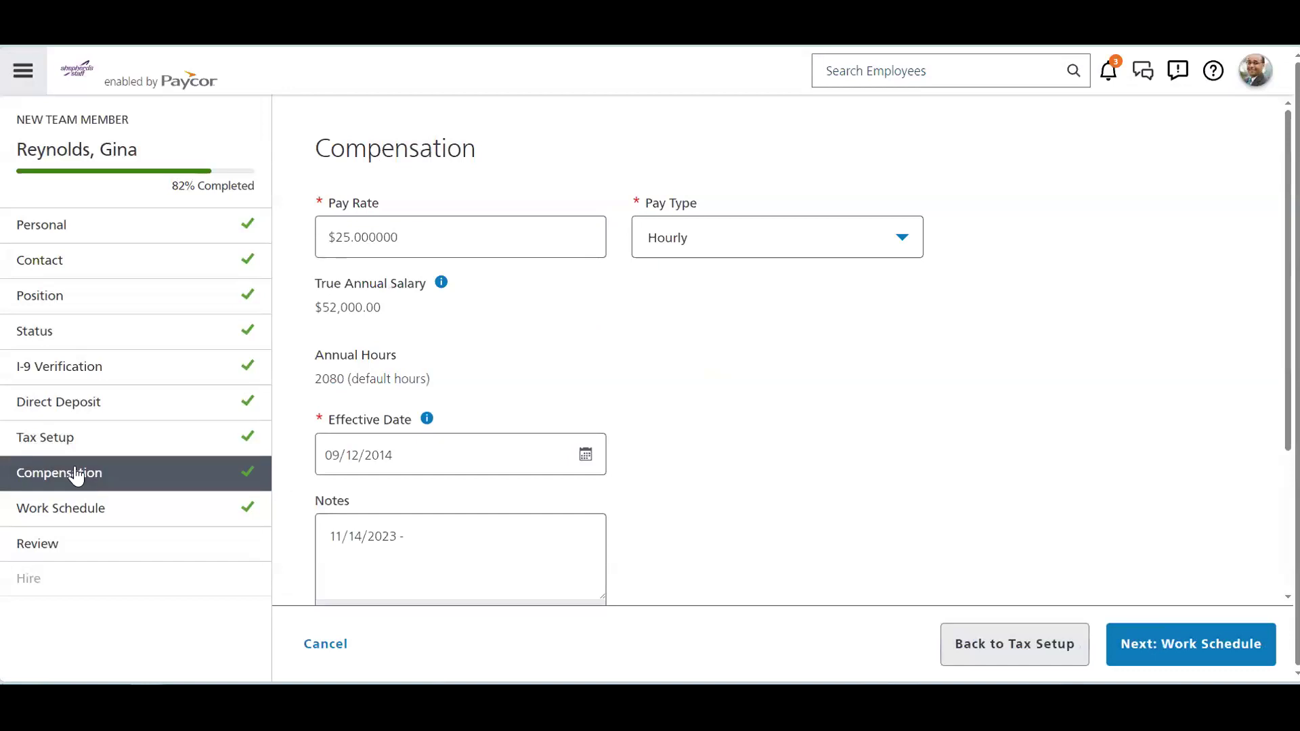
left_click(82, 513)
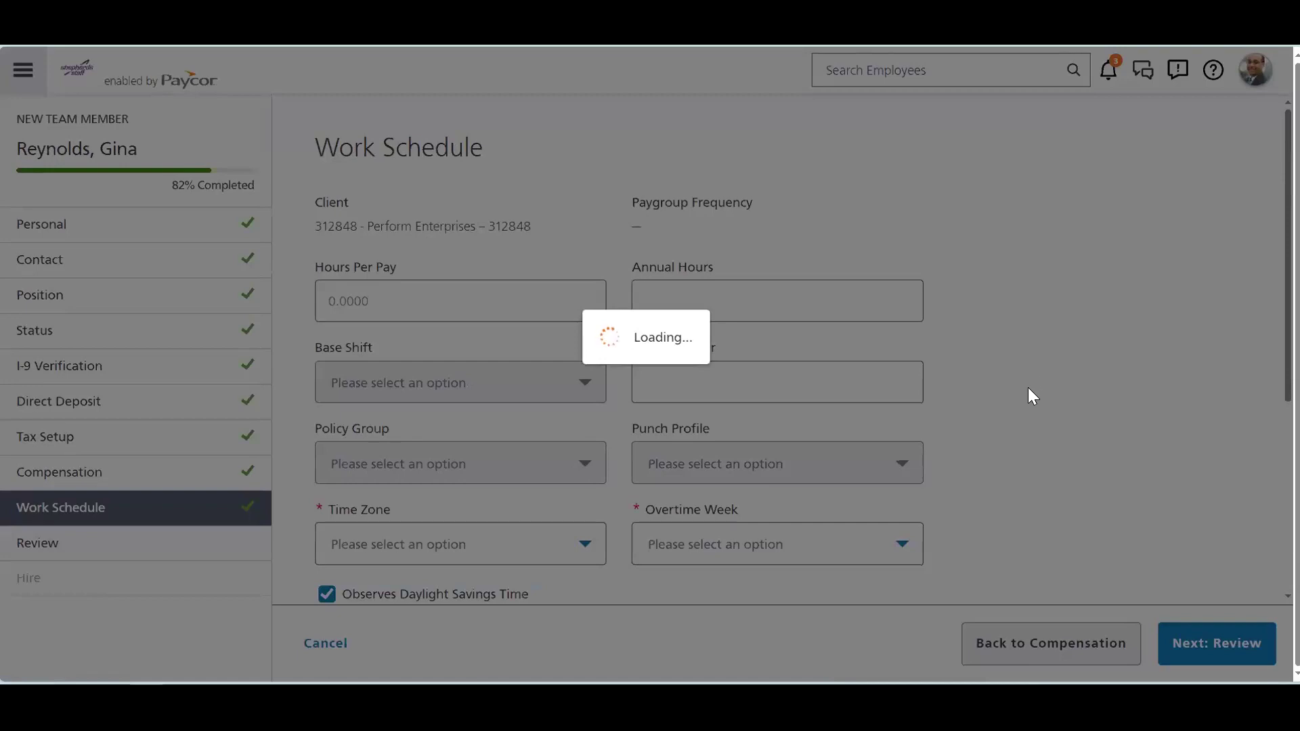
scroll(1046, 378, "down", 5)
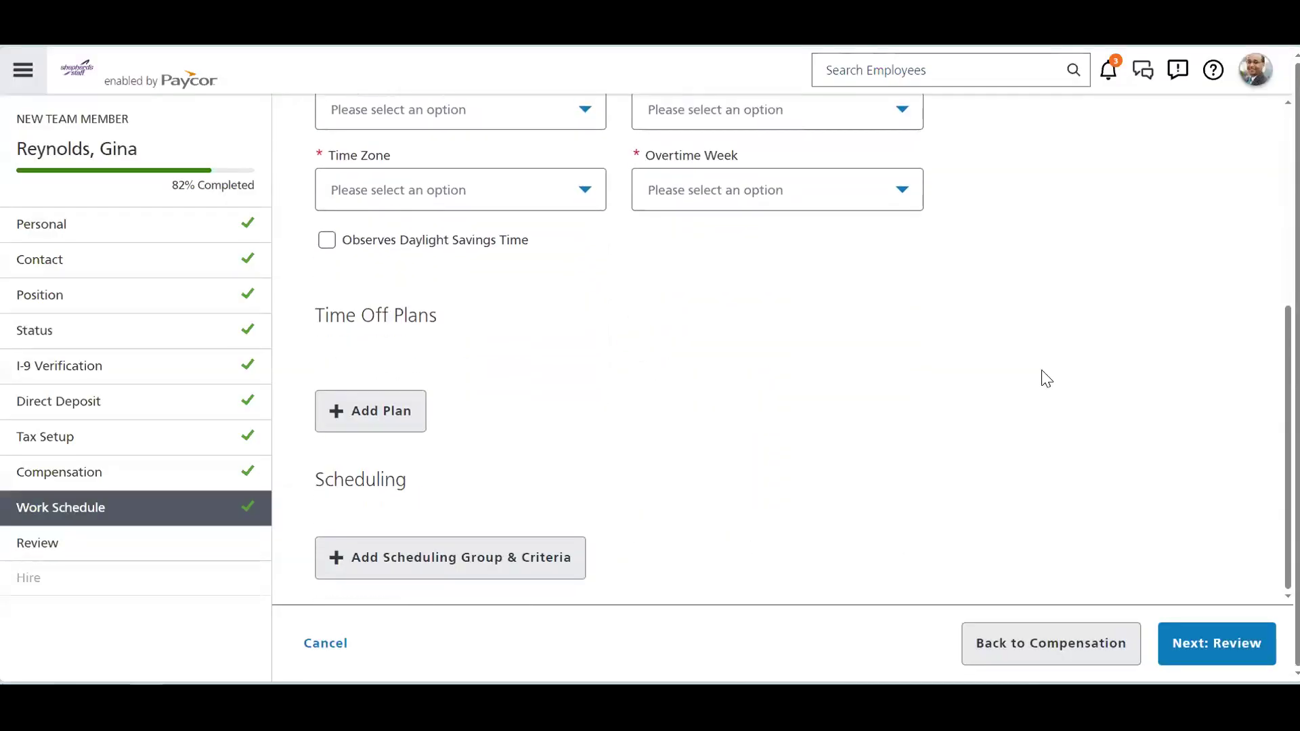
left_click(37, 550)
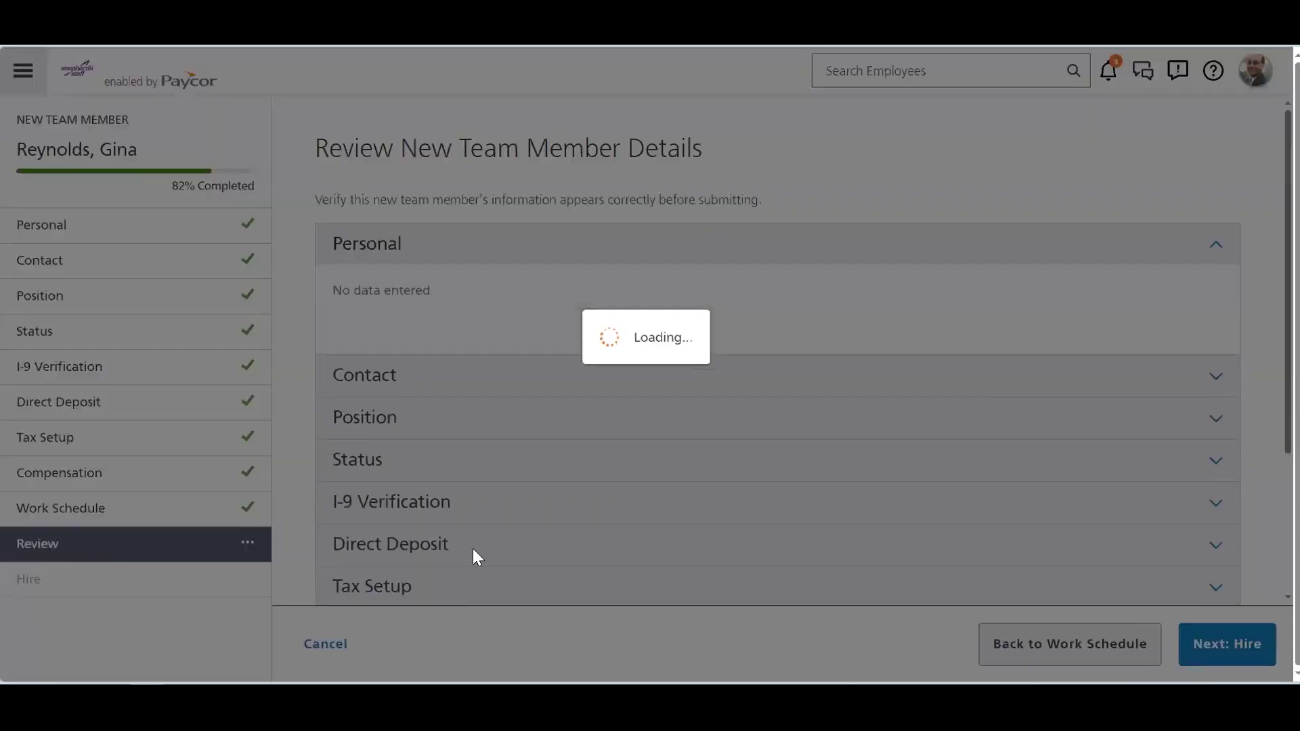
scroll(409, 508, "down", 3)
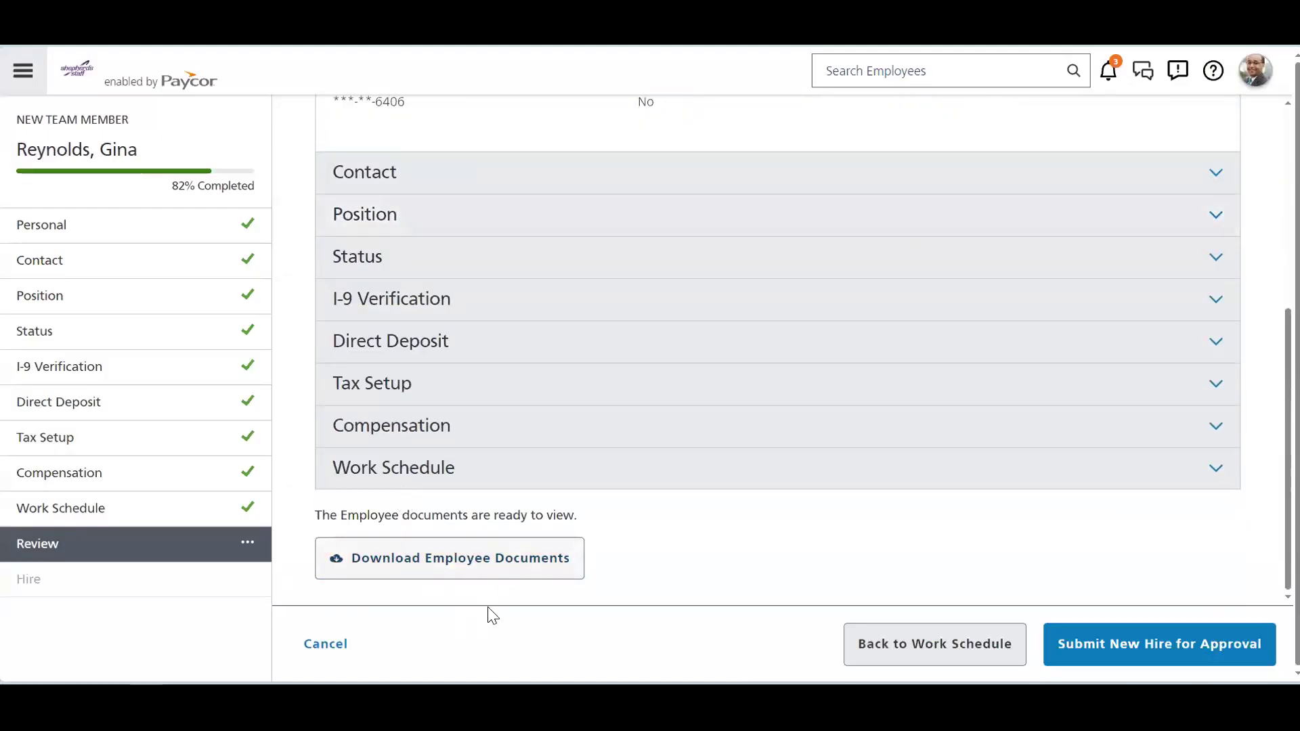
left_click(40, 585)
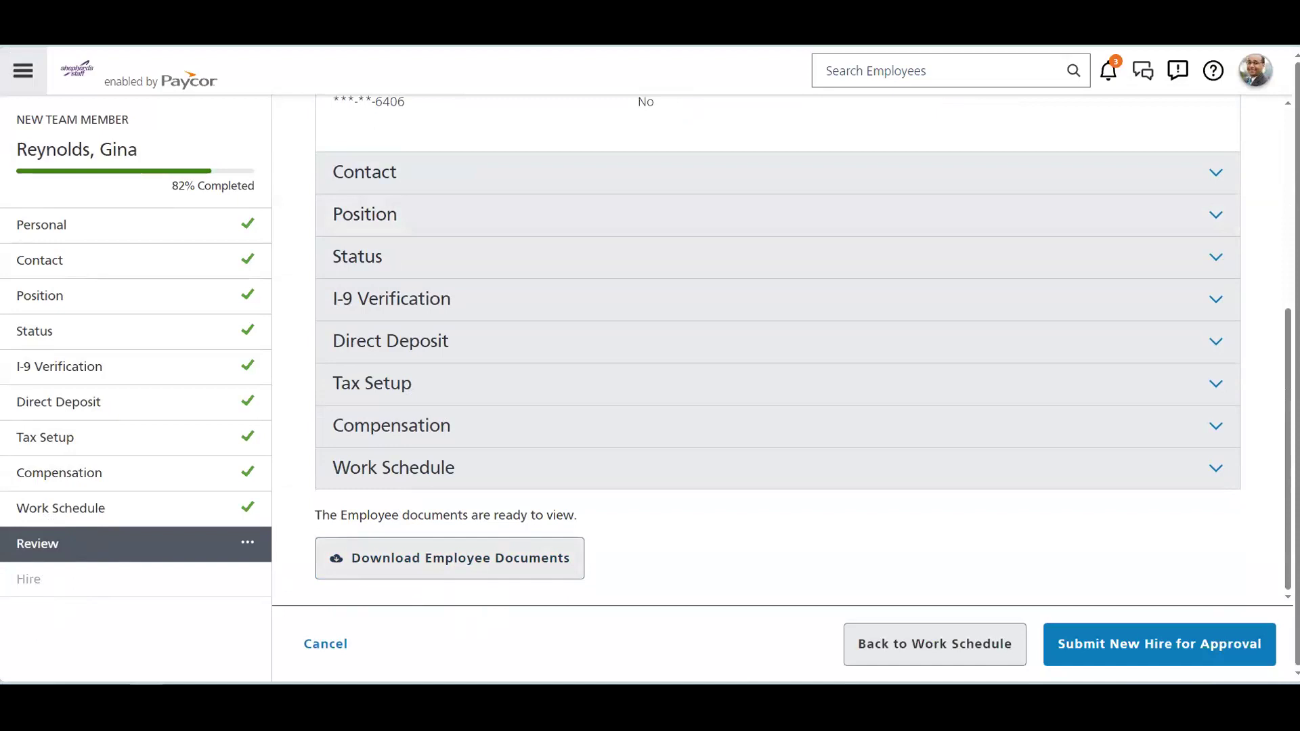
left_click(36, 586)
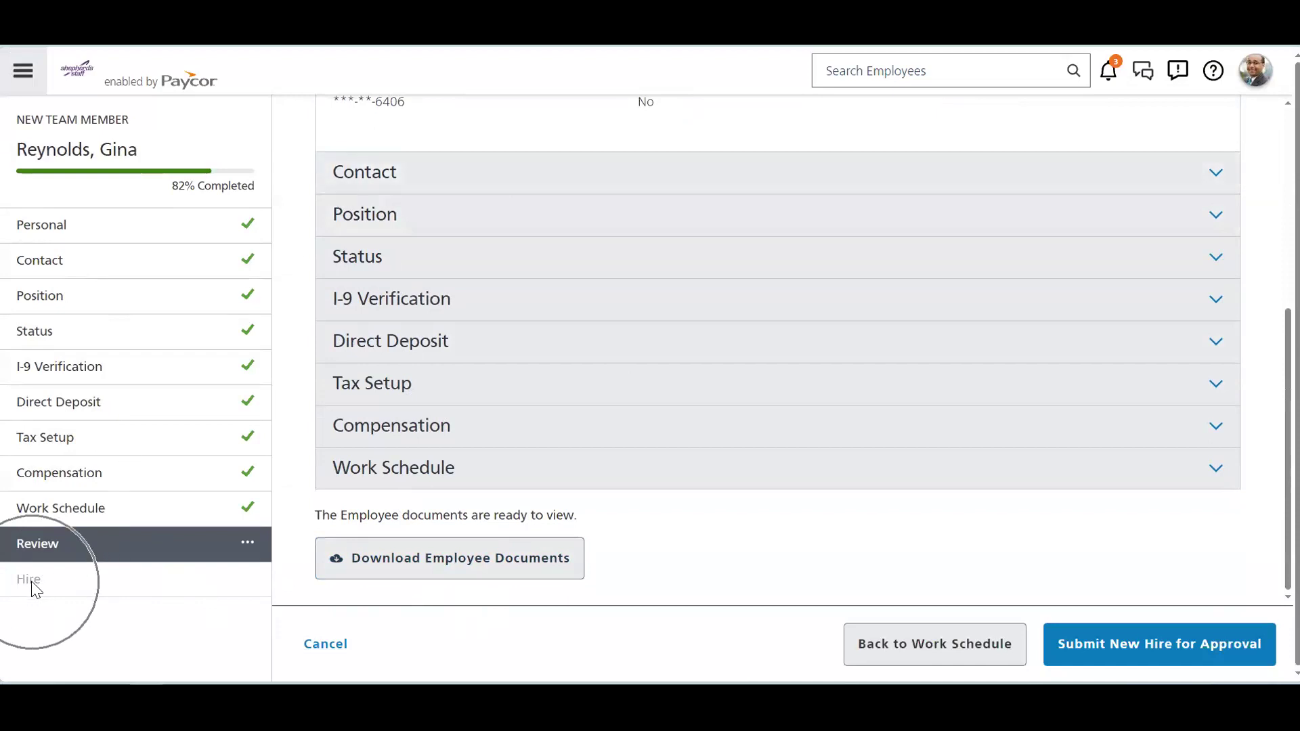
Step: Return to the home dashboard via the company logo
left_click(69, 80)
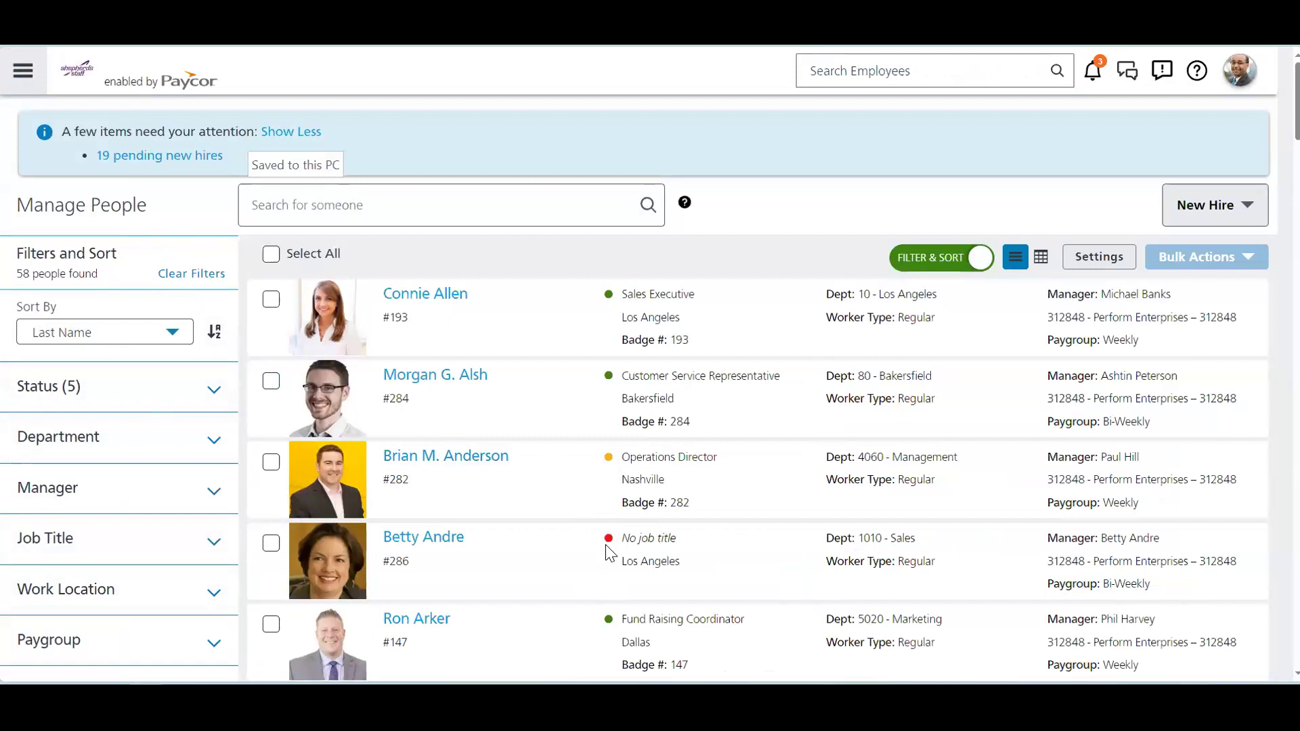
Step: Open the first employee's profile and scroll through its personal and contact details
mouse_move(610, 387)
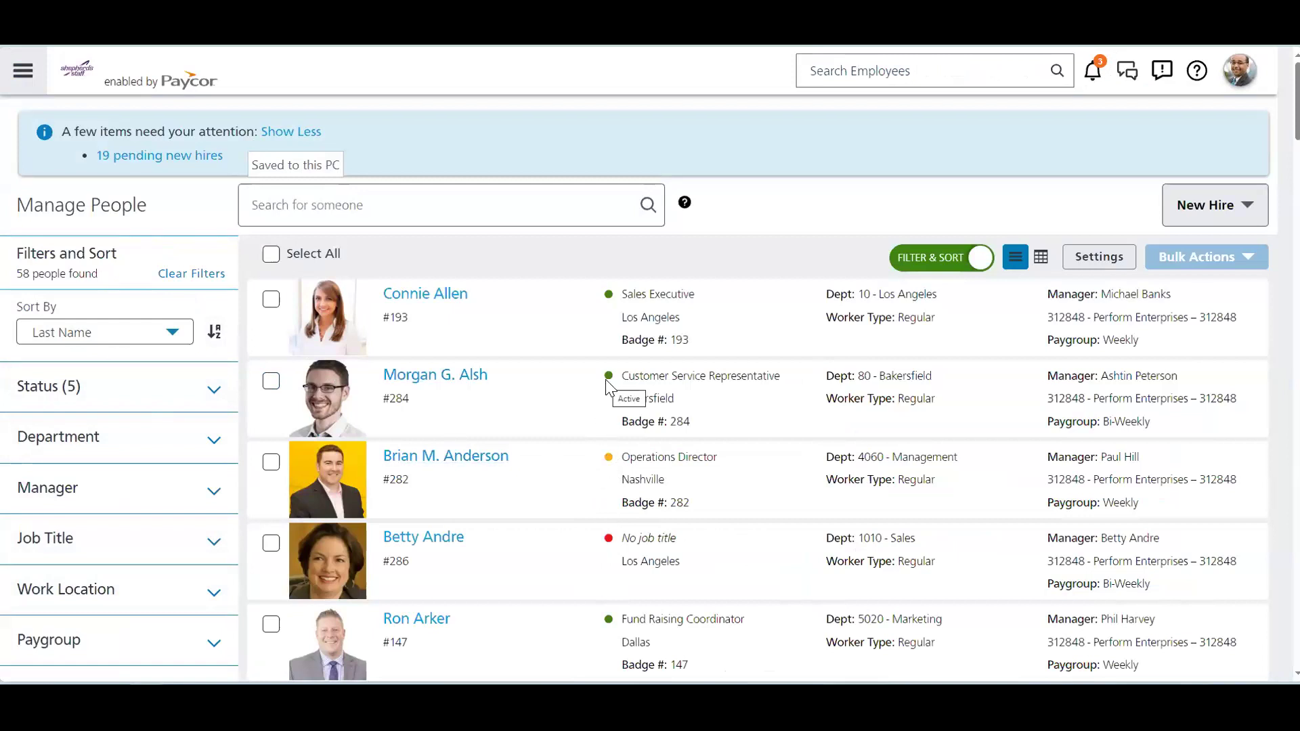
left_click(421, 298)
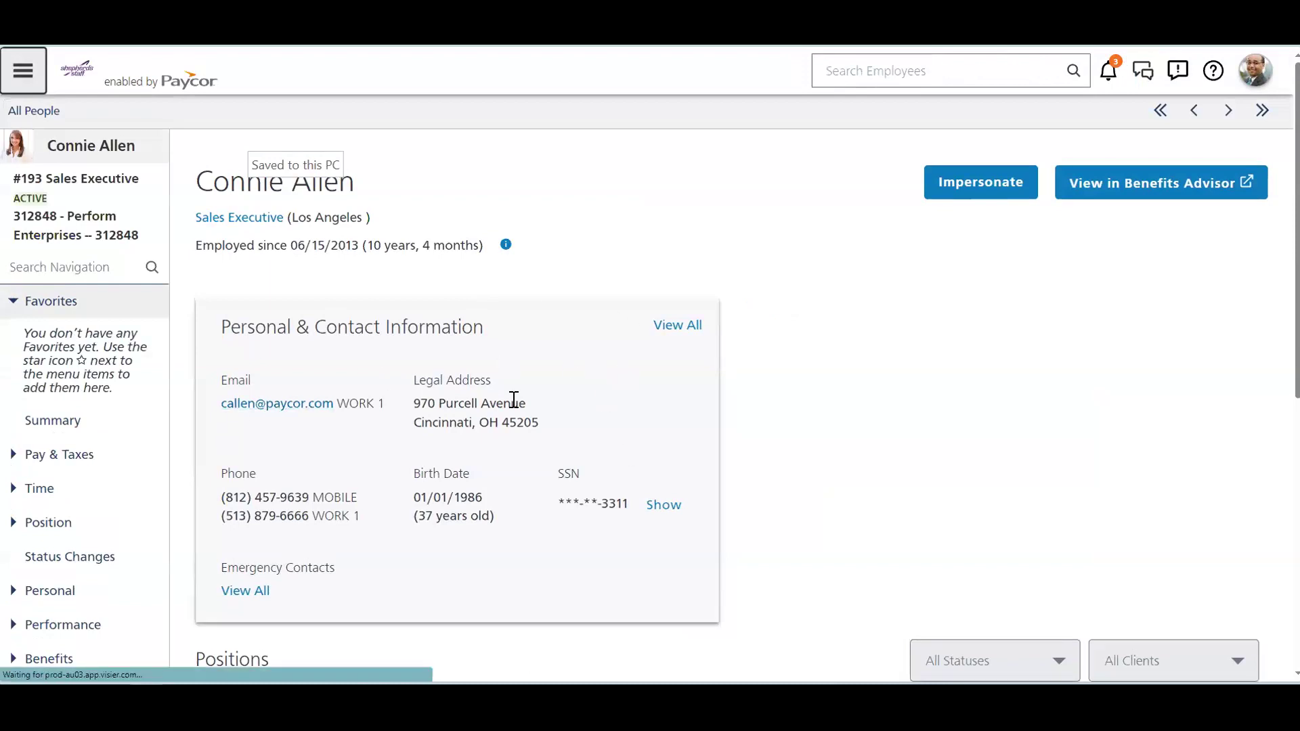
scroll(551, 384, "down", 7)
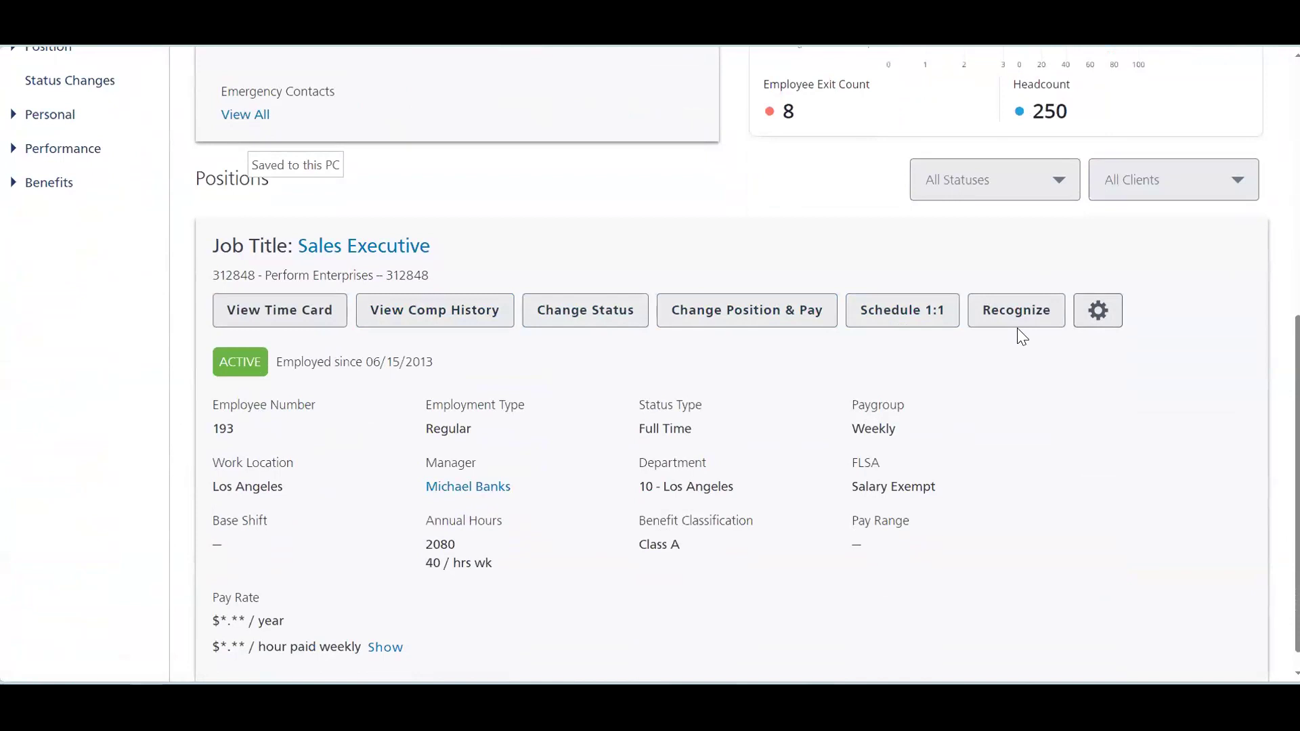
scroll(860, 575, "up", 6)
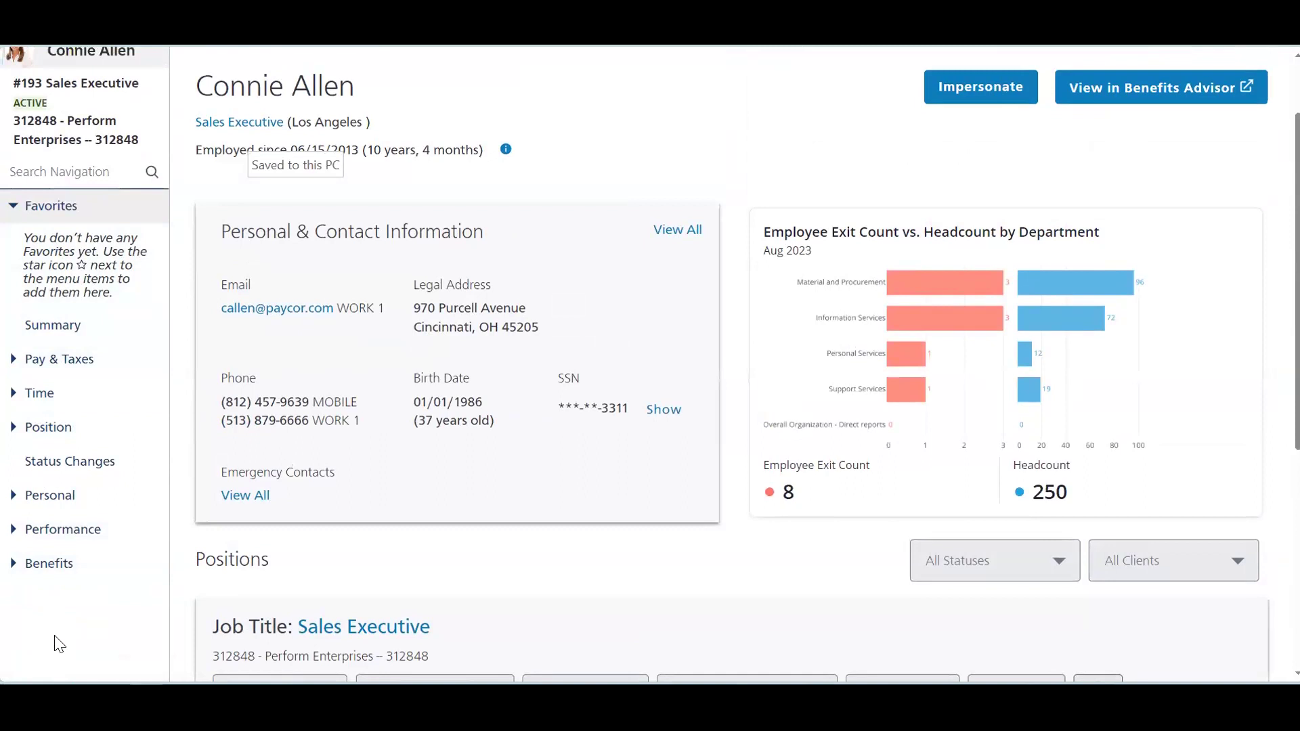
Step: Expand and collapse the Pay & Taxes, Time and Position sections in the left navigation
left_click(13, 364)
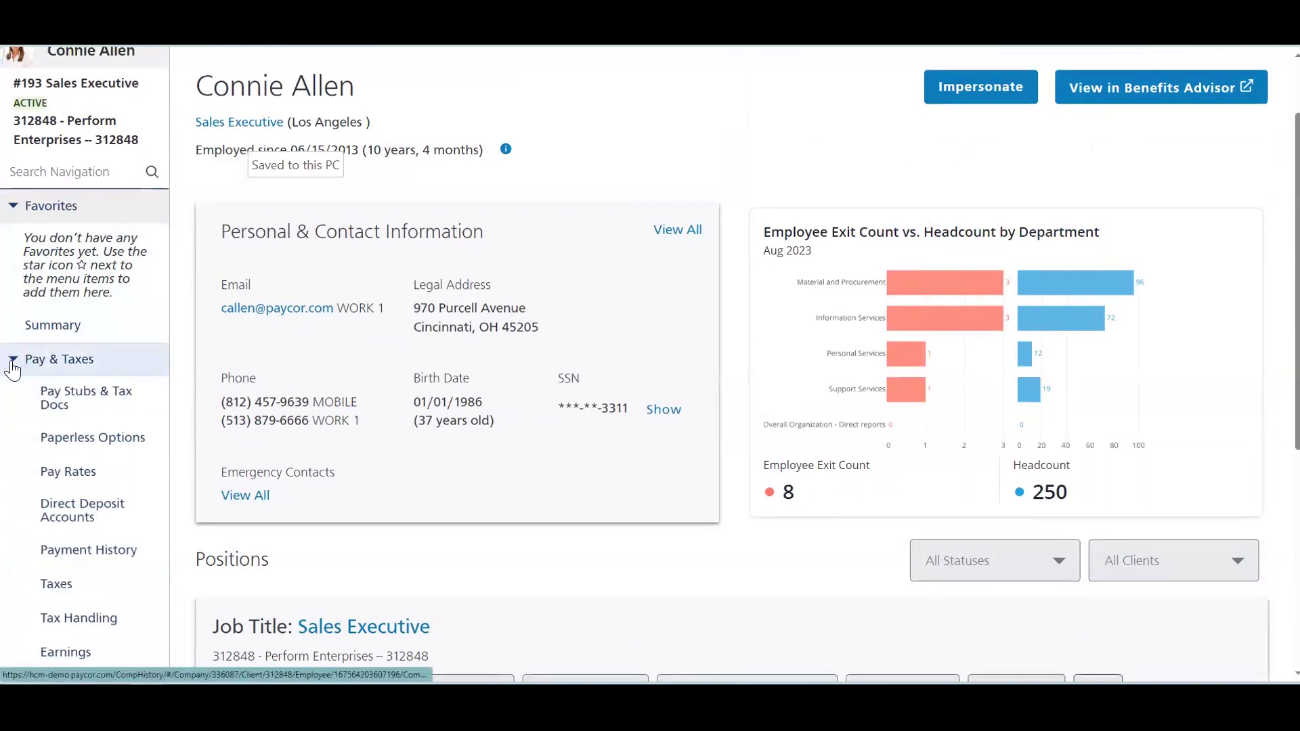
scroll(13, 371, "down", 2)
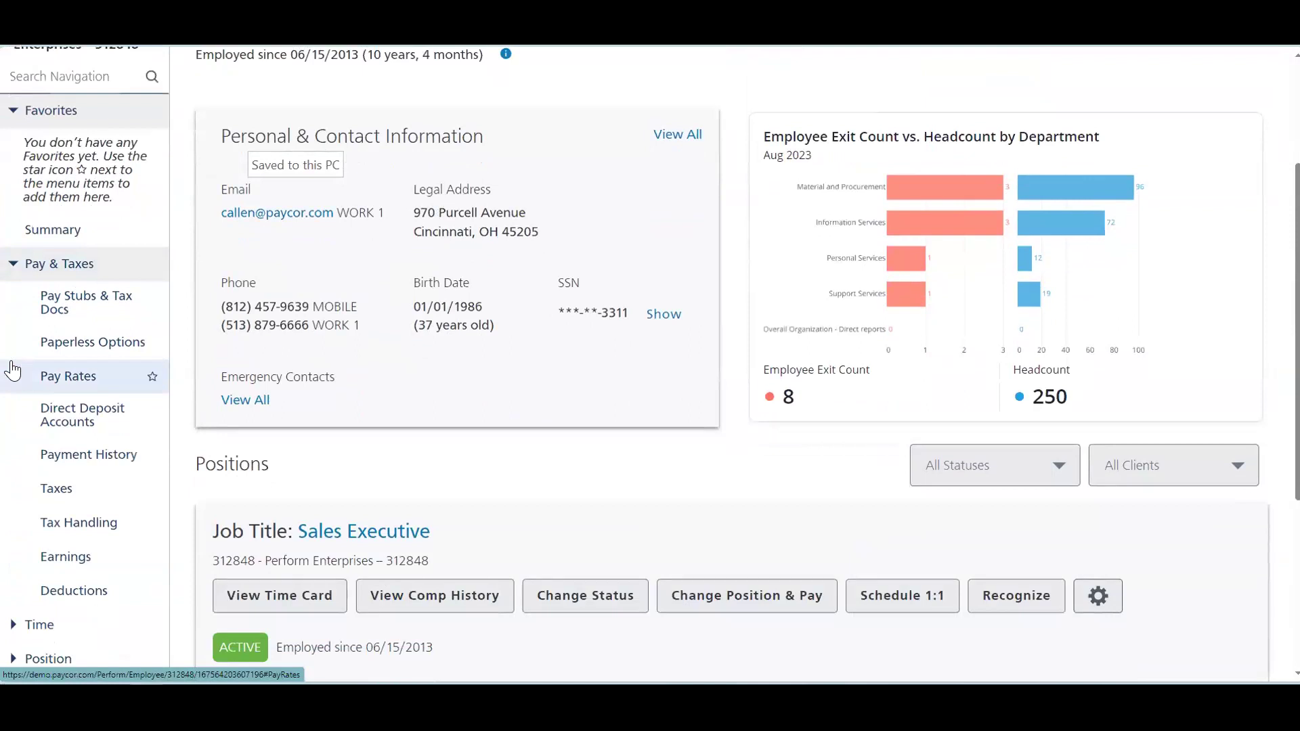
left_click(14, 266)
left_click(16, 308)
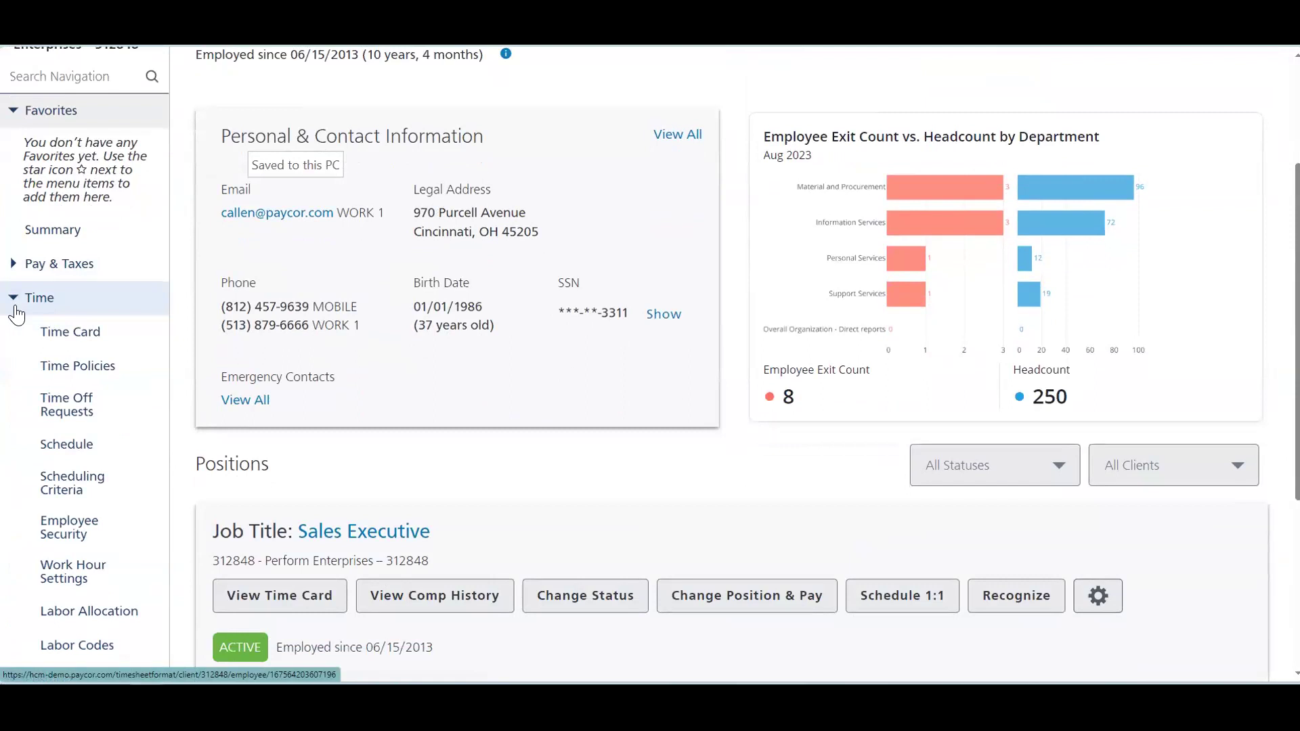
left_click(17, 313)
left_click(13, 335)
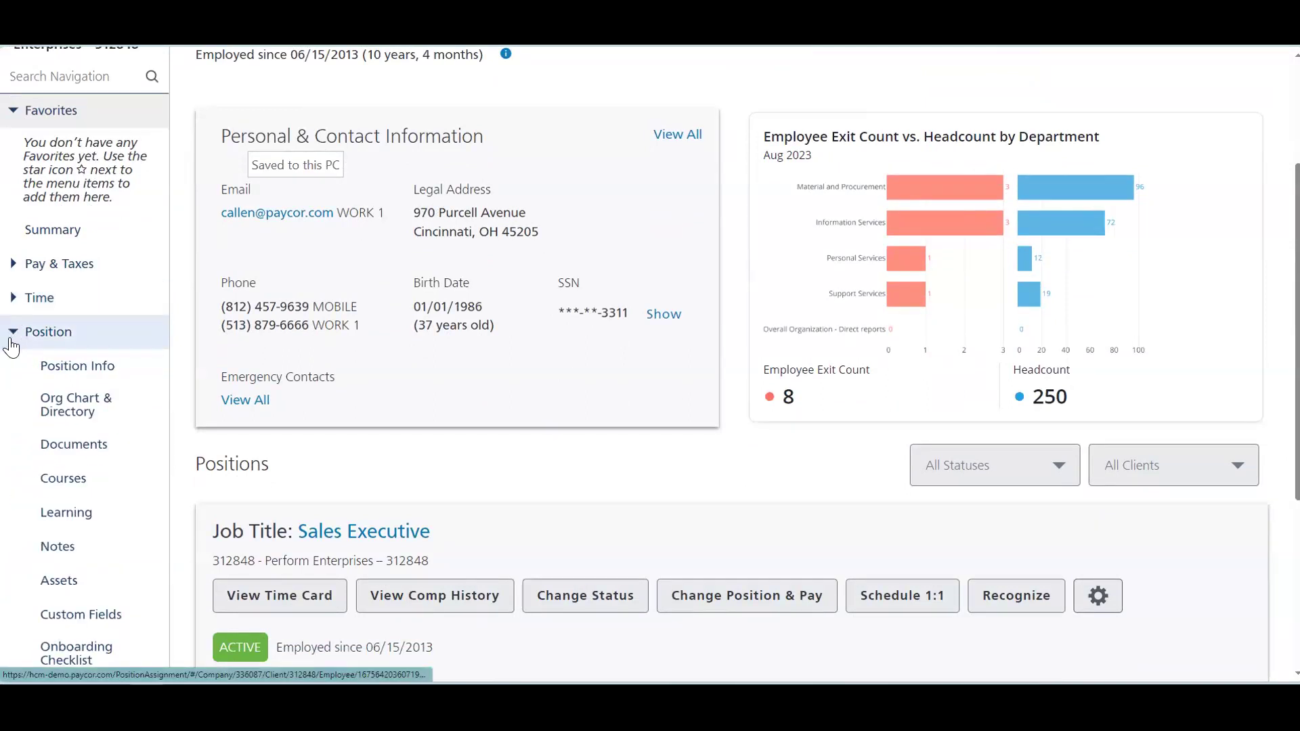
scroll(12, 348, "down", 2)
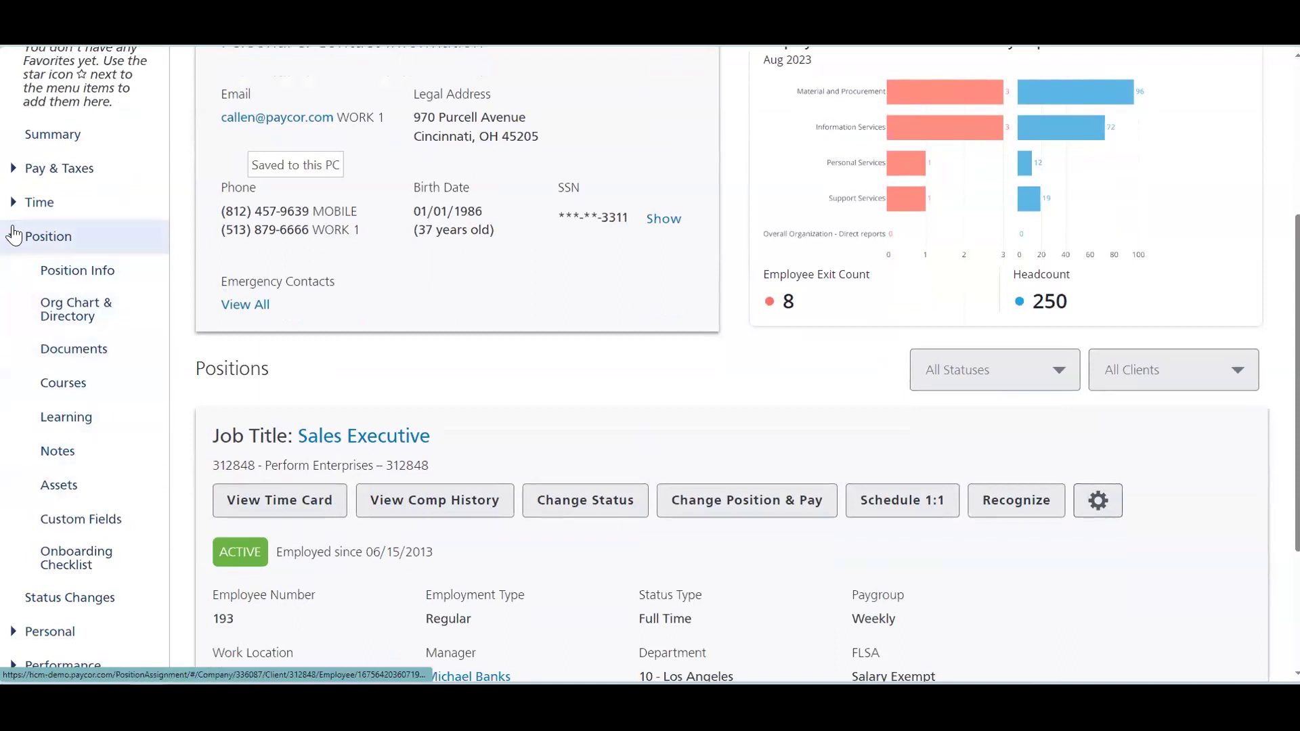
left_click(42, 236)
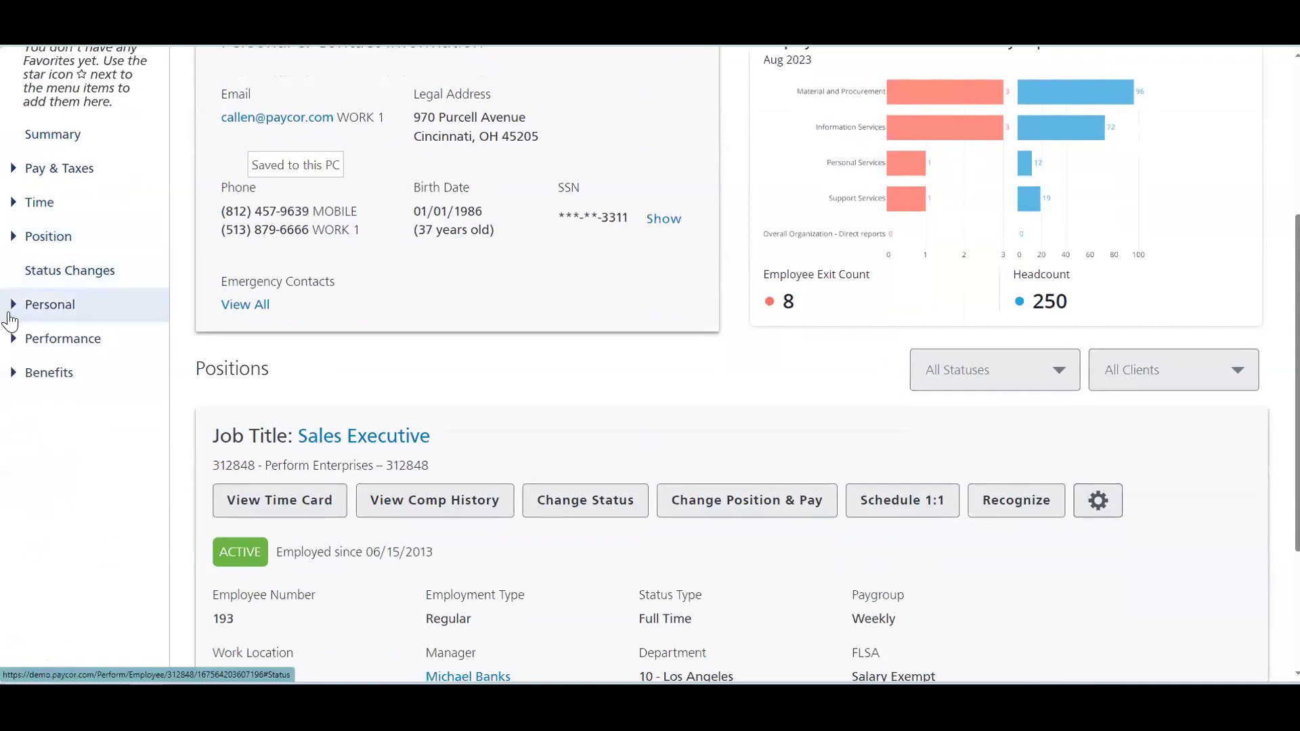
Step: Expand Personal, then expand and collapse Performance in the left navigation
left_click(13, 308)
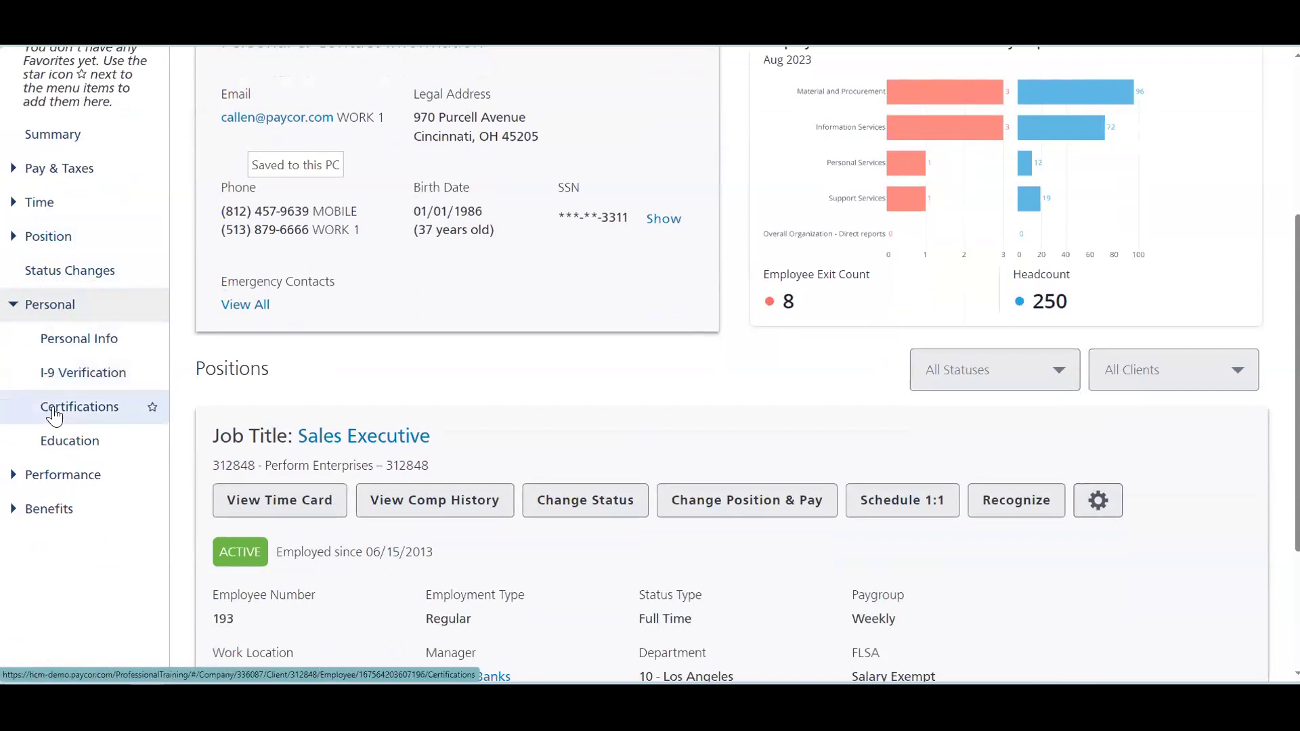
left_click(23, 476)
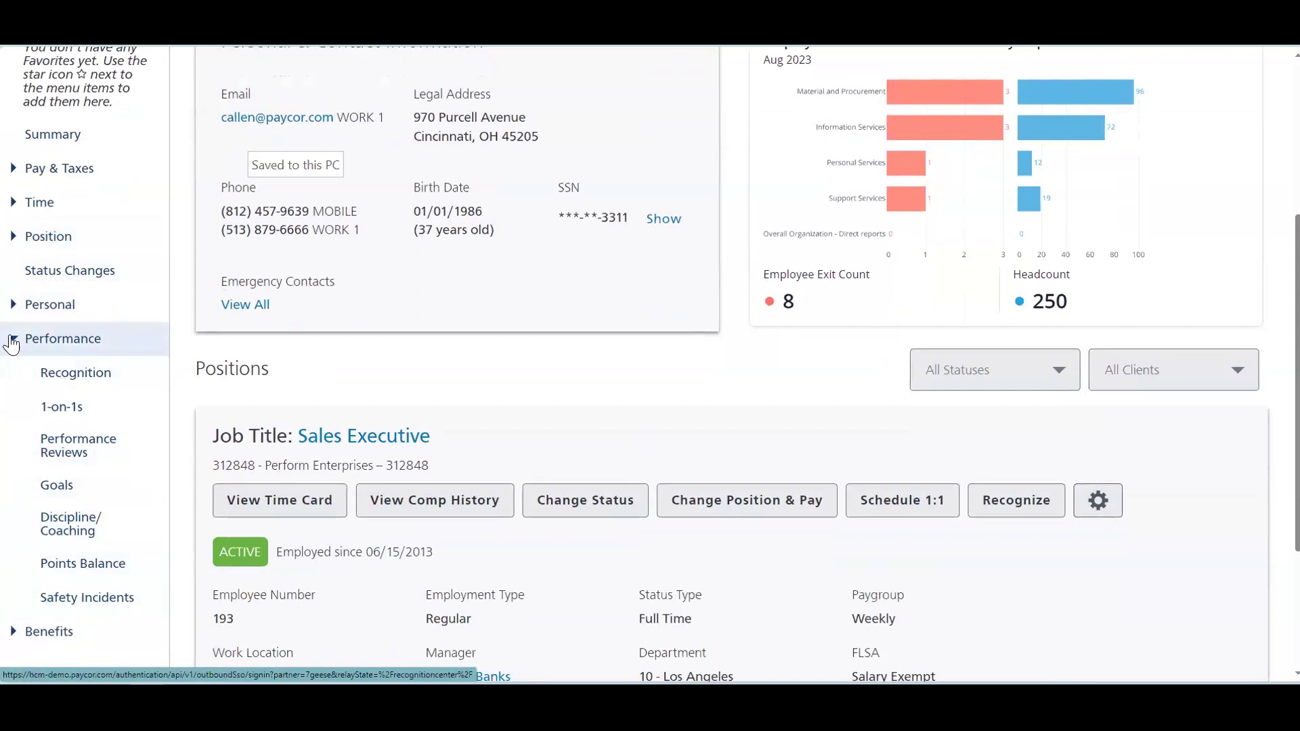
left_click(12, 342)
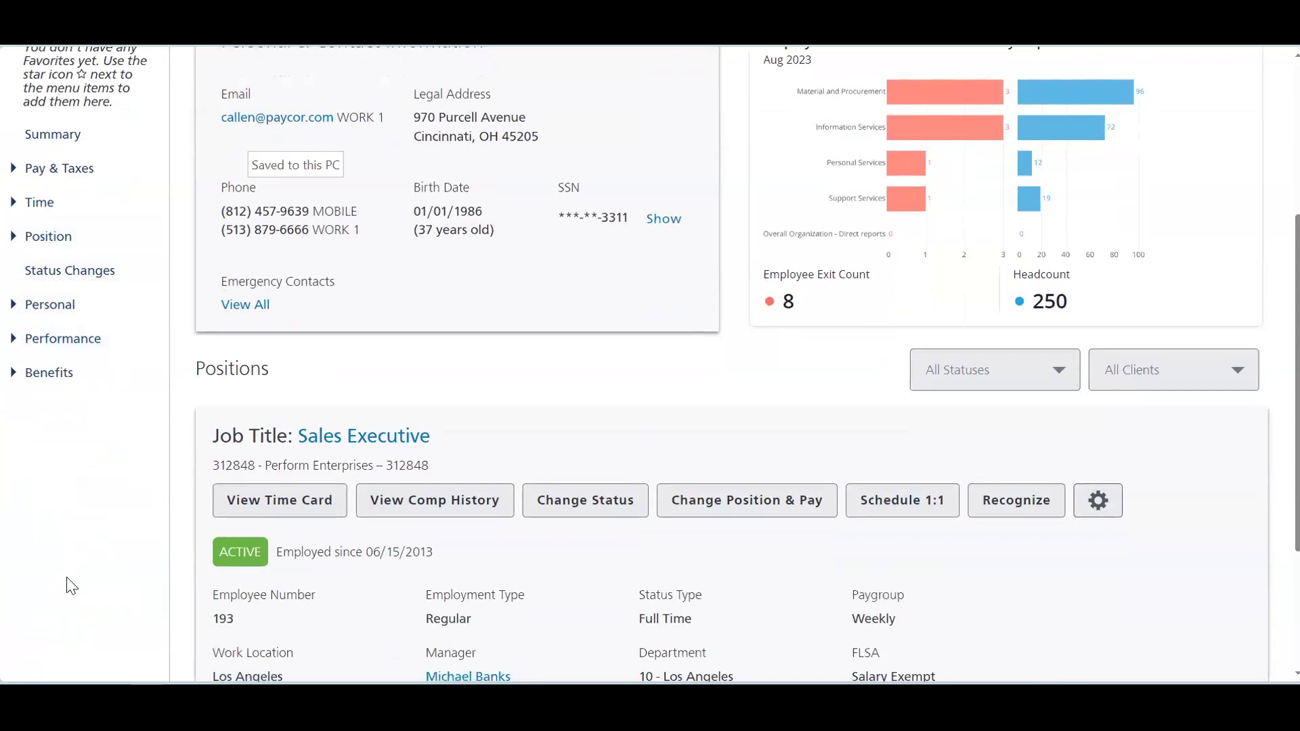
scroll(71, 586, "up", 5)
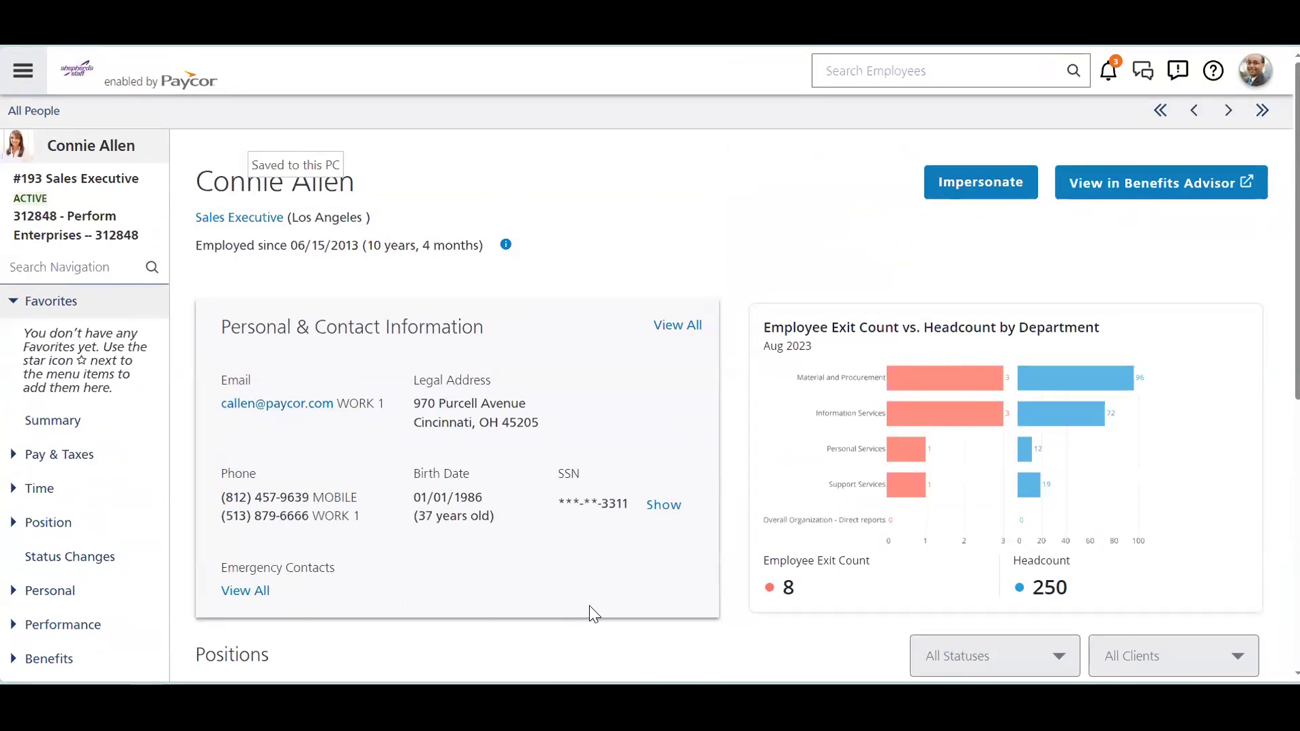
Step: Search the navigation menu for 'hr support', then replace the query with 'task'
left_click(27, 78)
type("hr support")
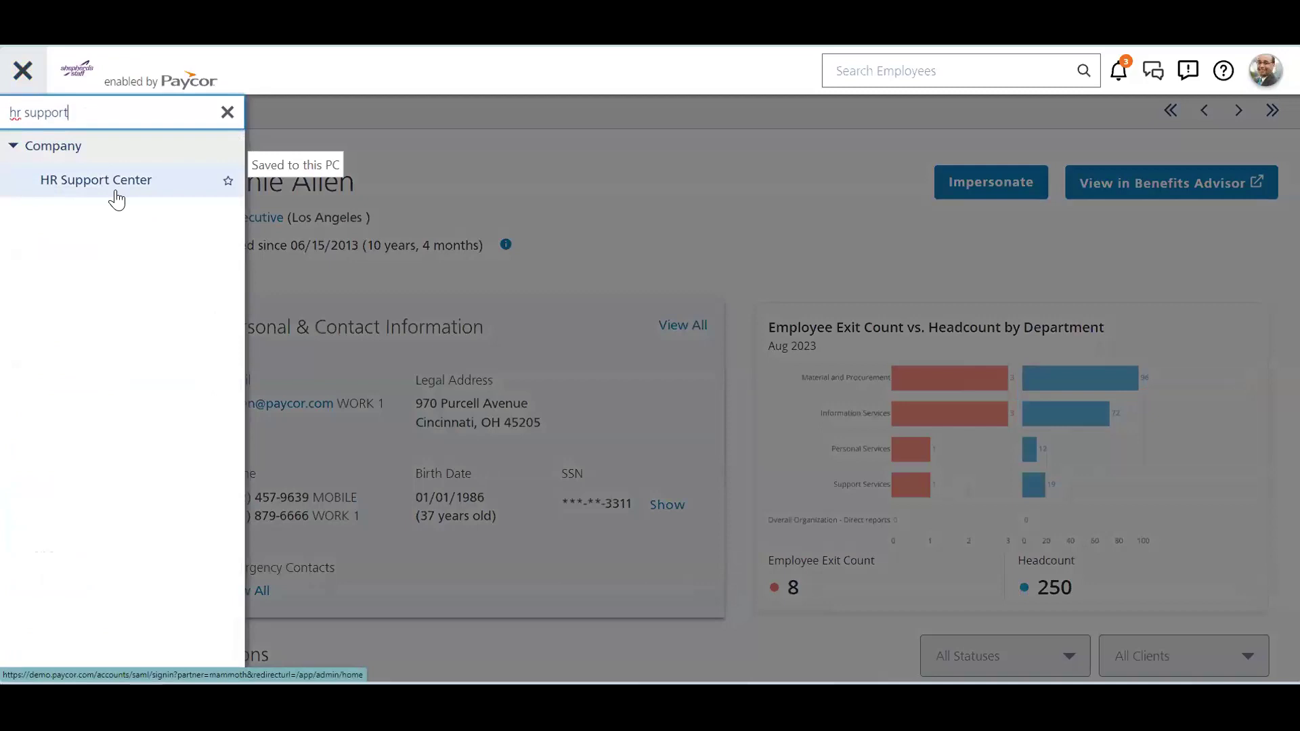
triple_click(88, 116)
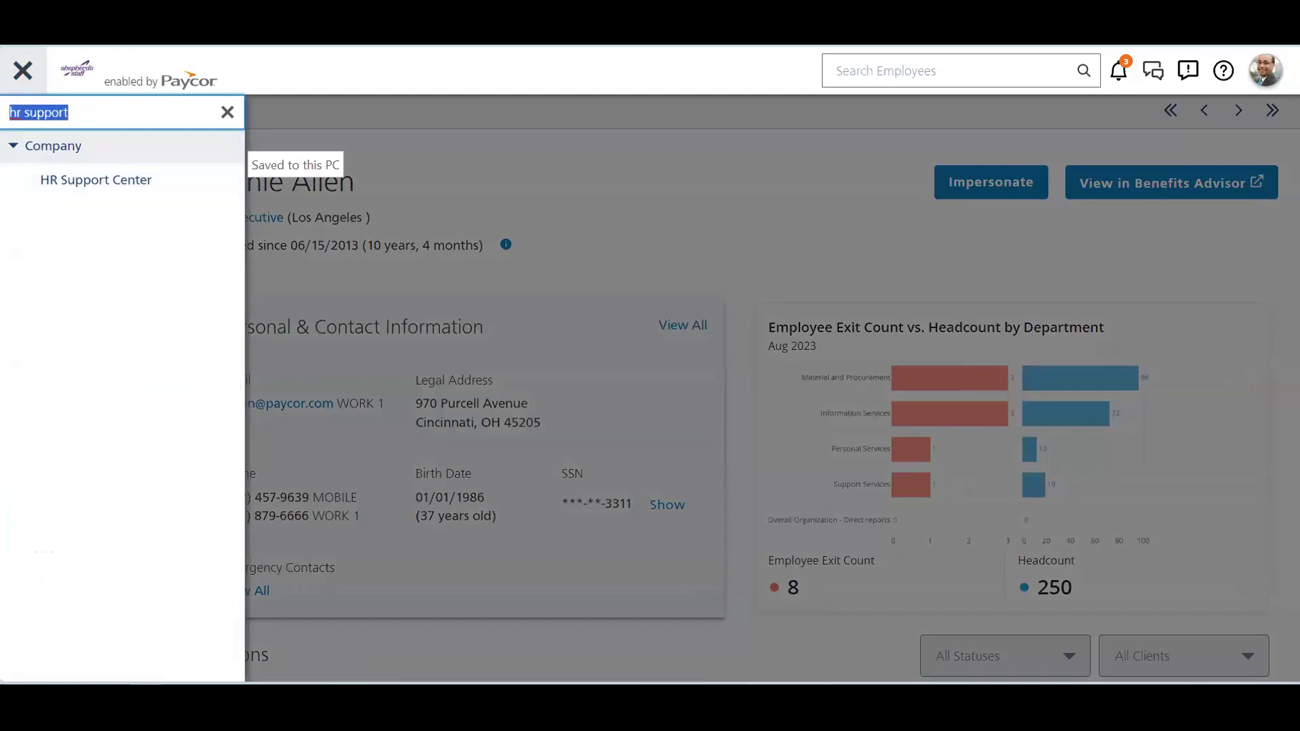
key("BackSpace")
type("task")
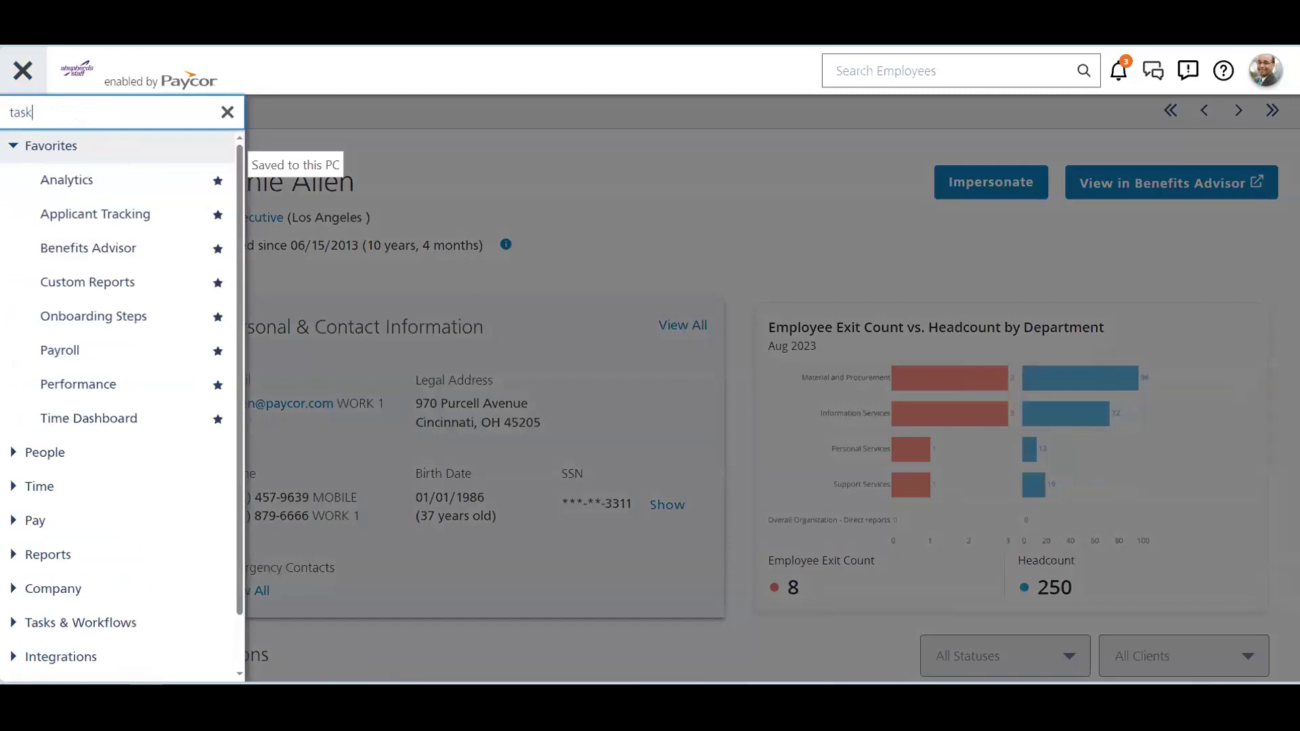